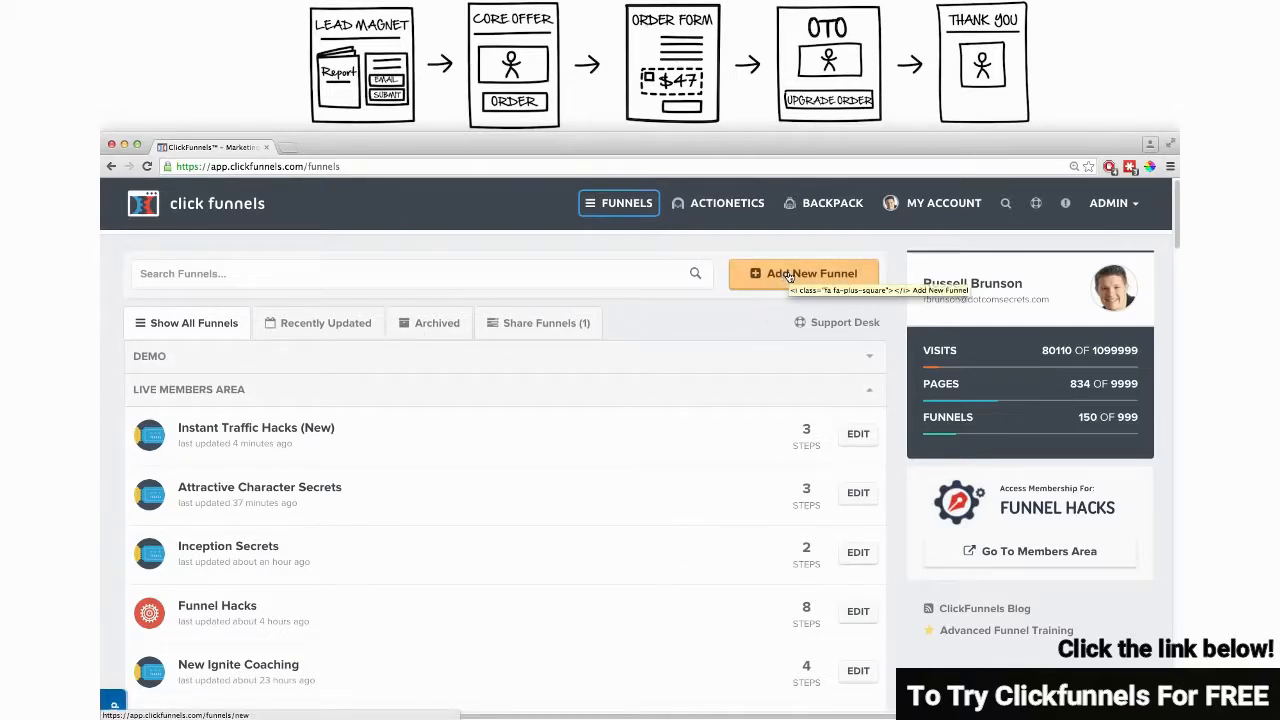
Start a new funnel with the goal Sell Your Product and the type Sales Funnel.
left_click(788, 274)
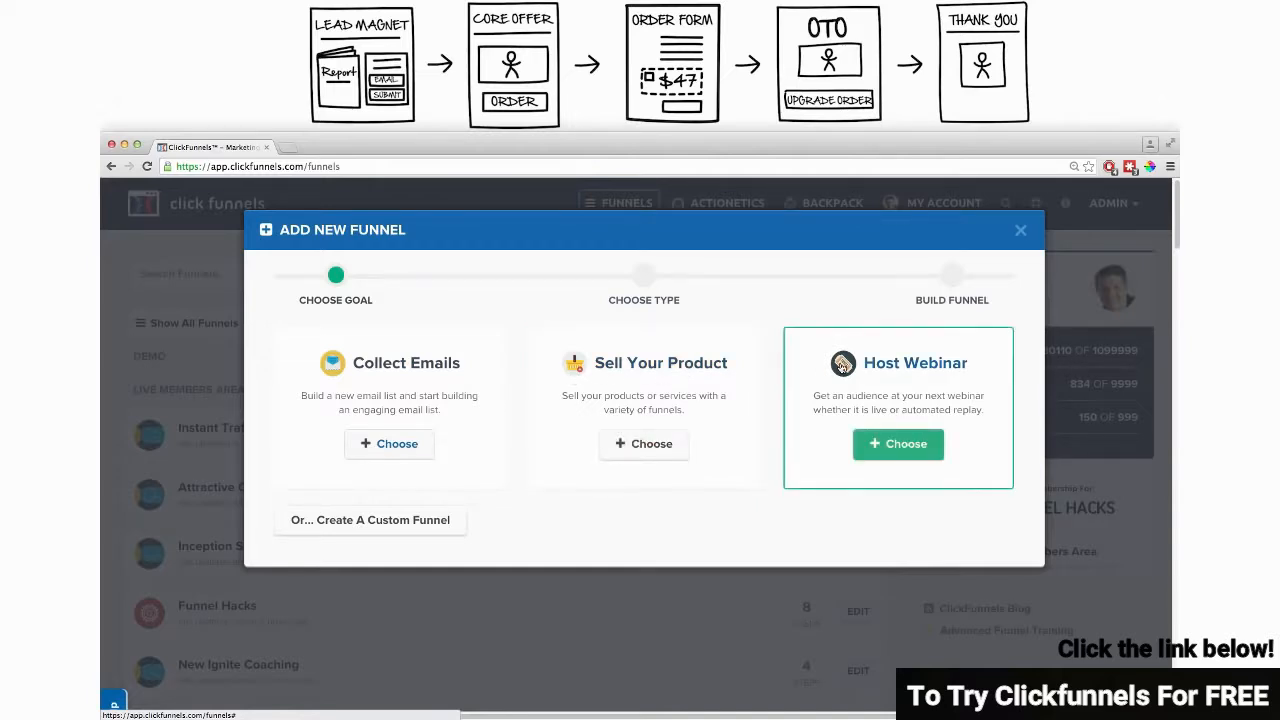
left_click(898, 450)
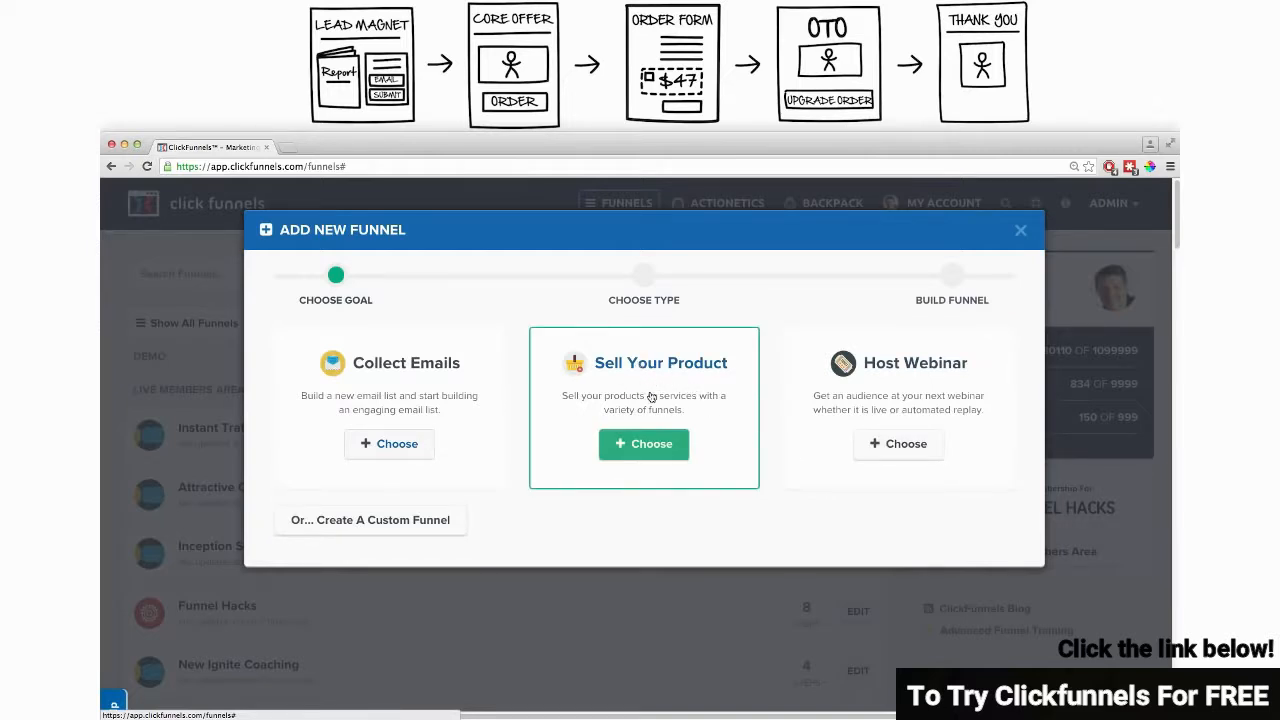
left_click(651, 397)
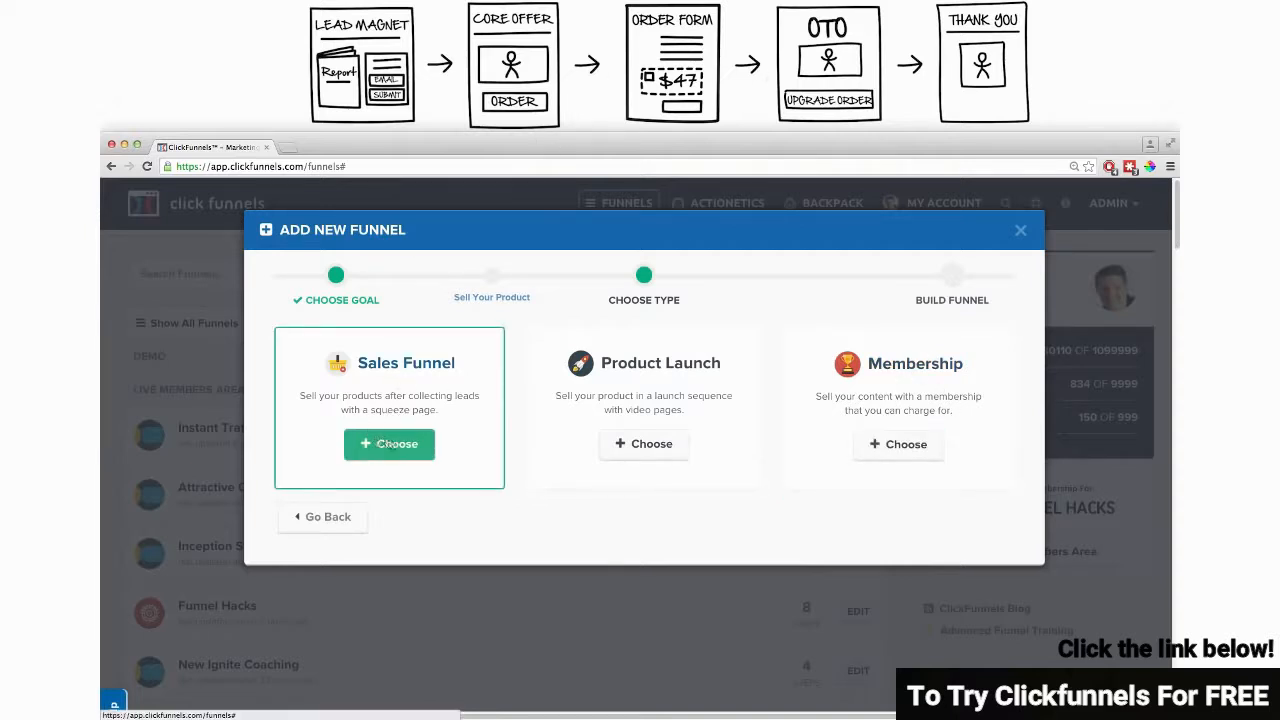
left_click(389, 444)
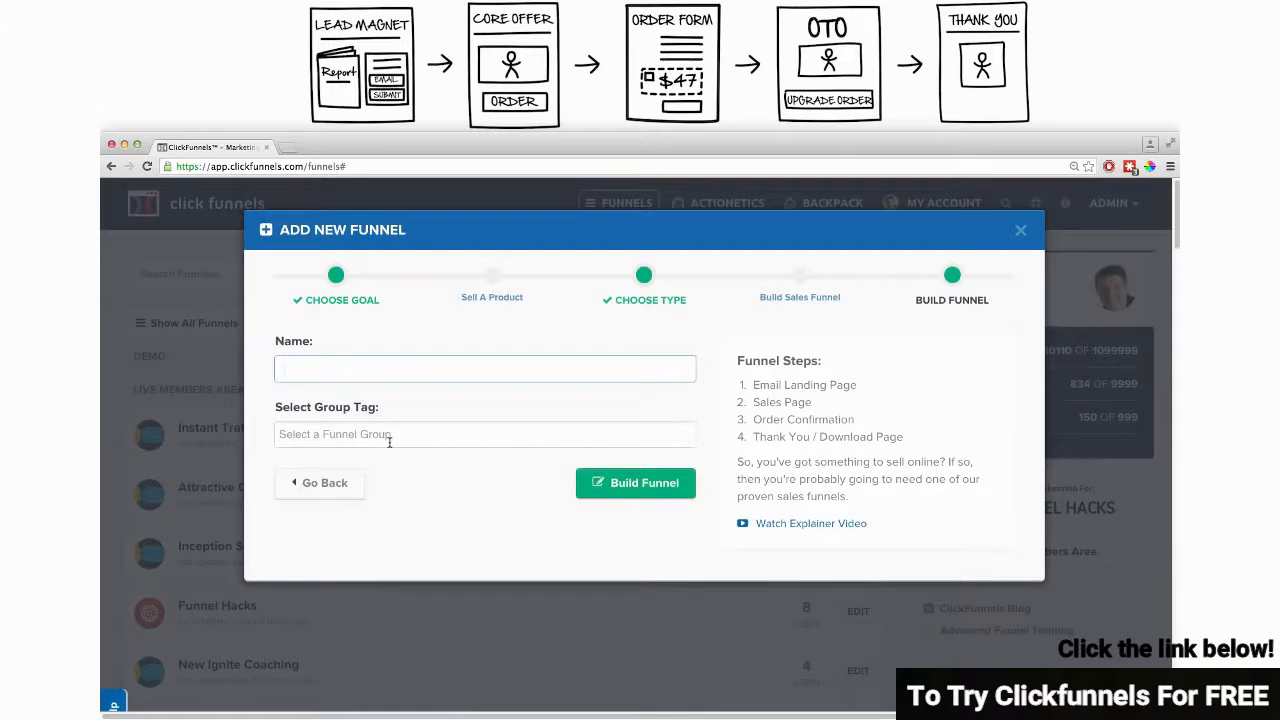
Name the funnel "Demo Funnel", assign the group tag "demo" and build it.
type("Demo Fu")
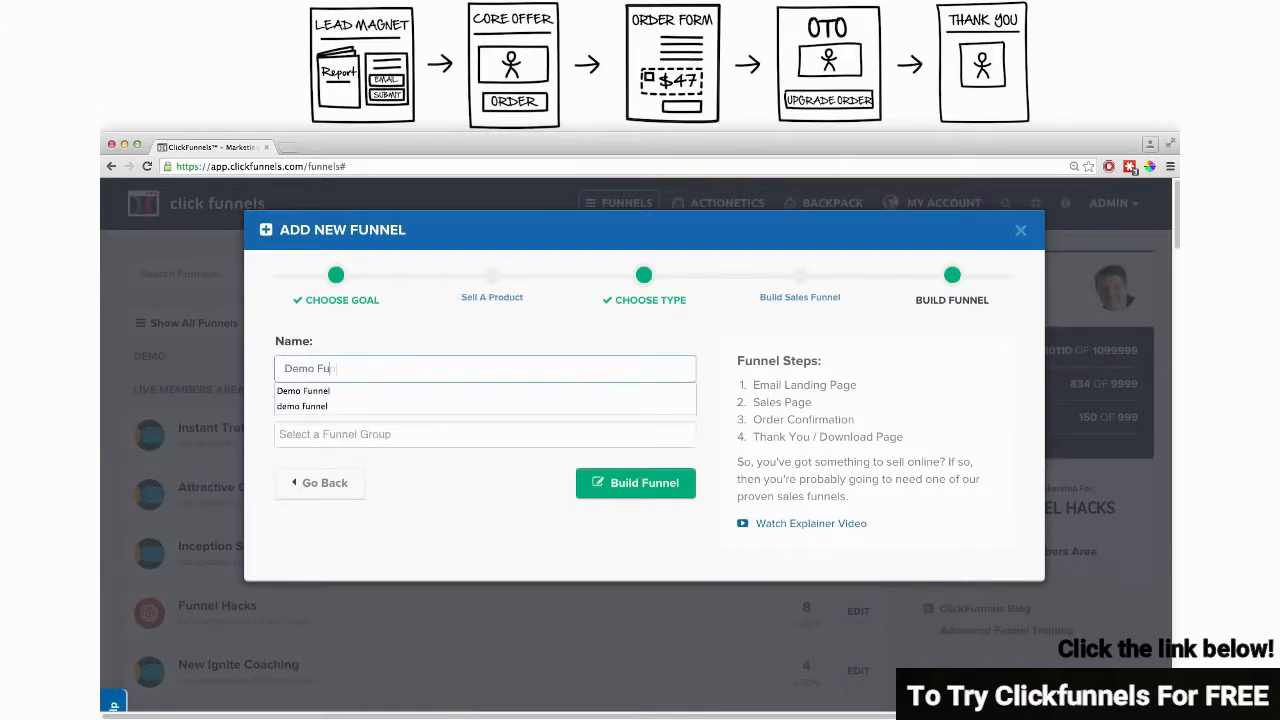
type("nnel")
key("Tab")
type("demo")
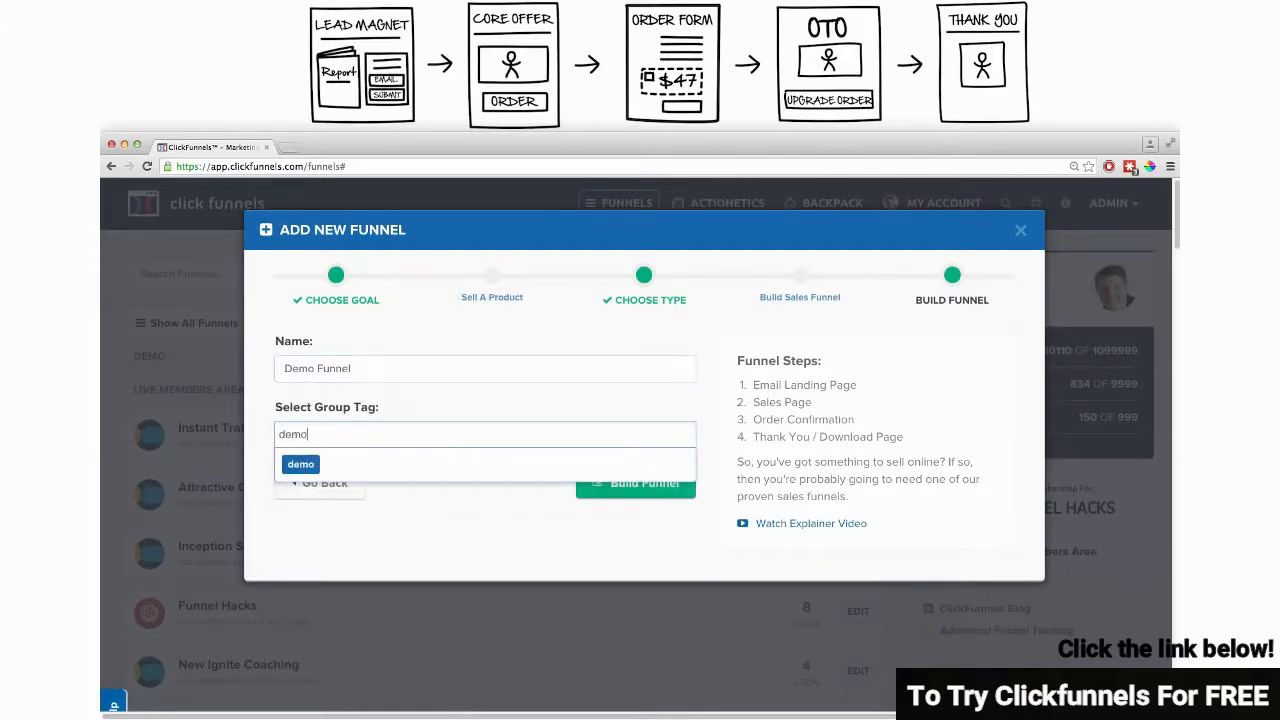
left_click(305, 465)
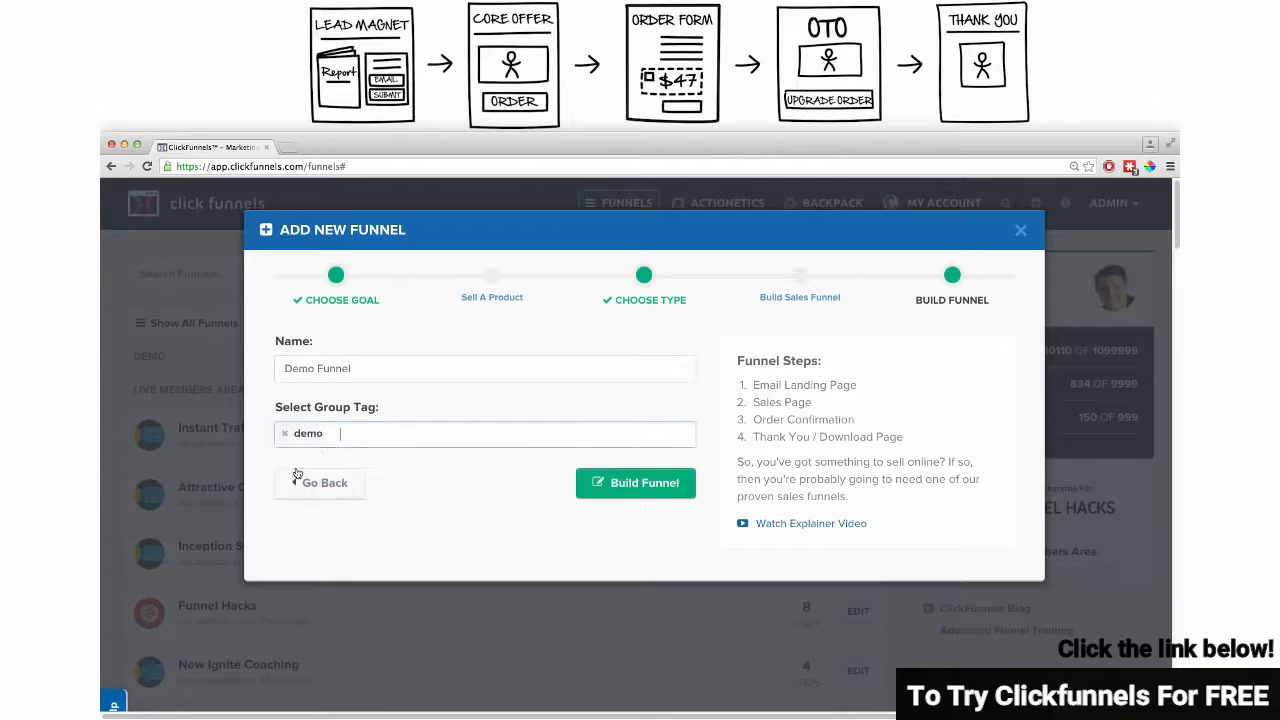
left_click(632, 485)
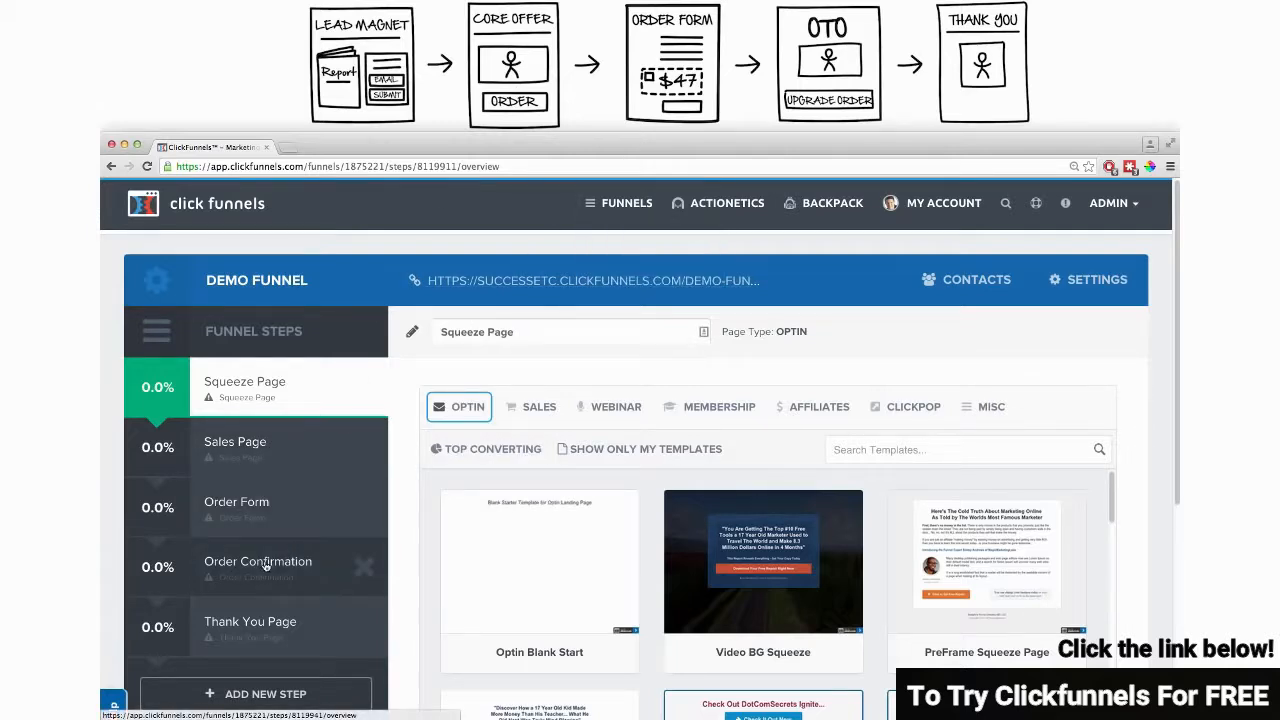
Delete the Order Confirmation step from the funnel.
left_click(364, 568)
left_click(657, 238)
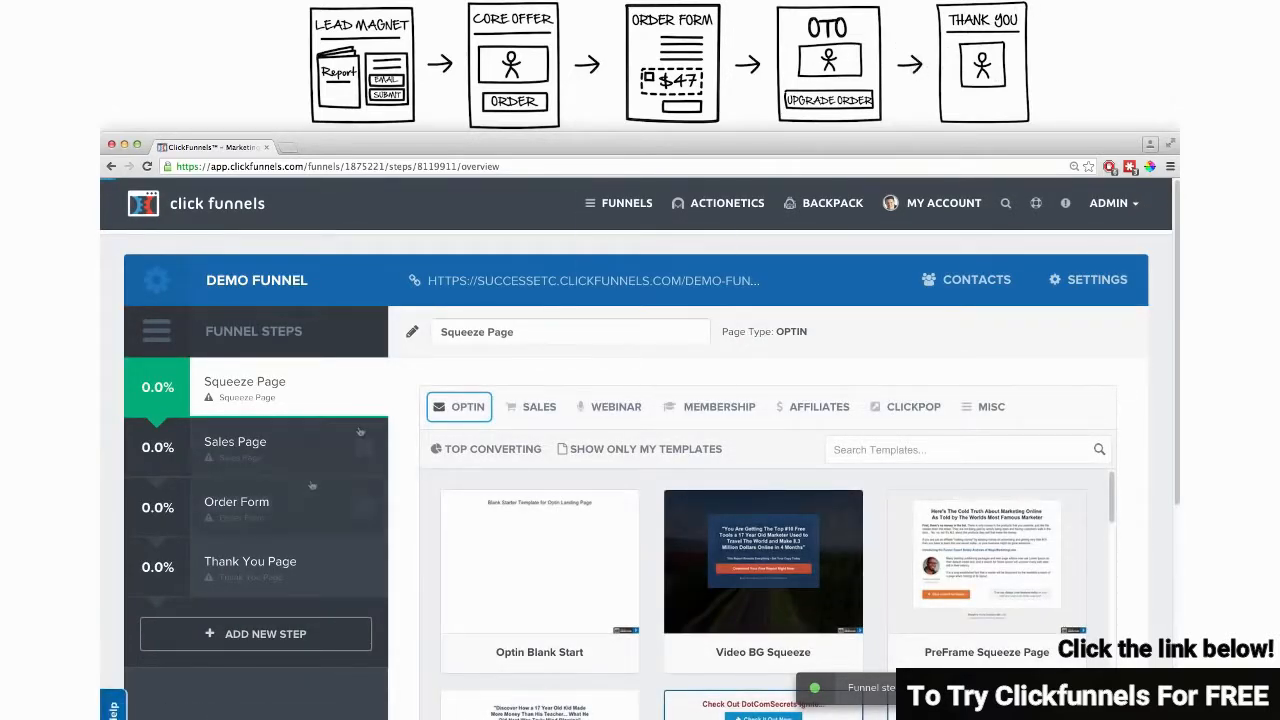
Add a funnel step named "OTO Page" and place it between Order Form and Thank You Page.
left_click(243, 641)
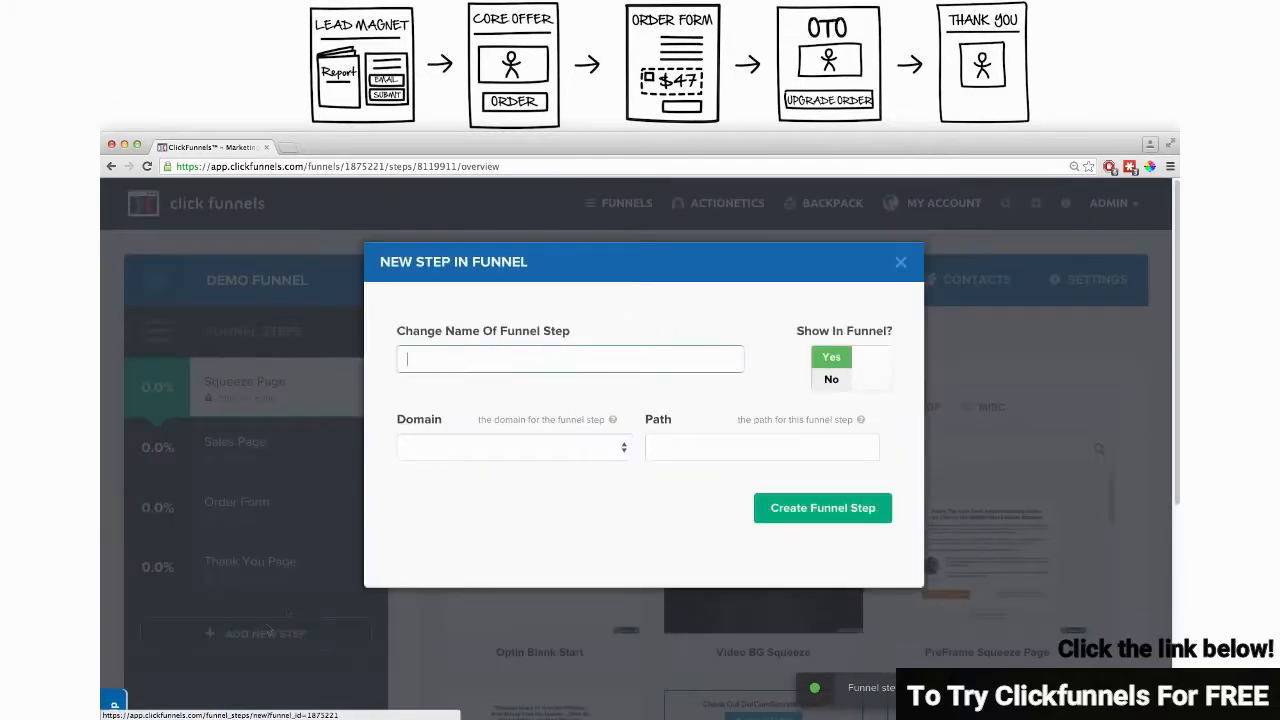
type("OT")
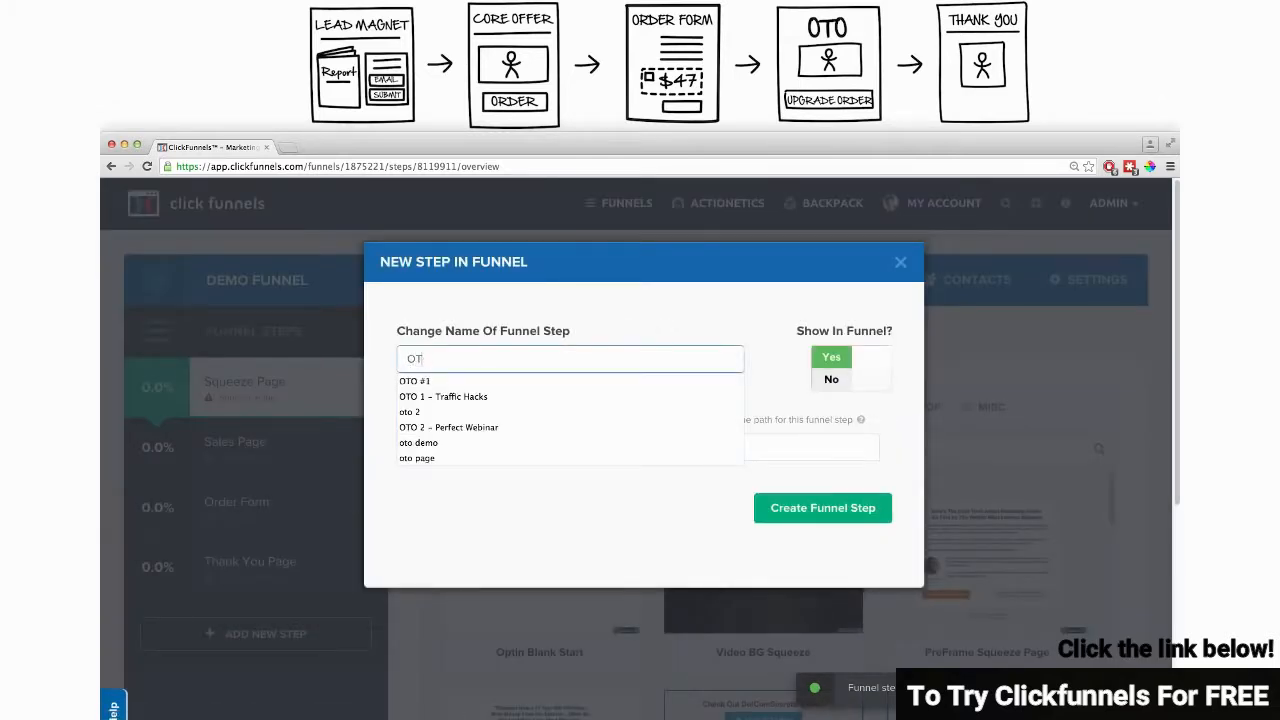
type("oO Page")
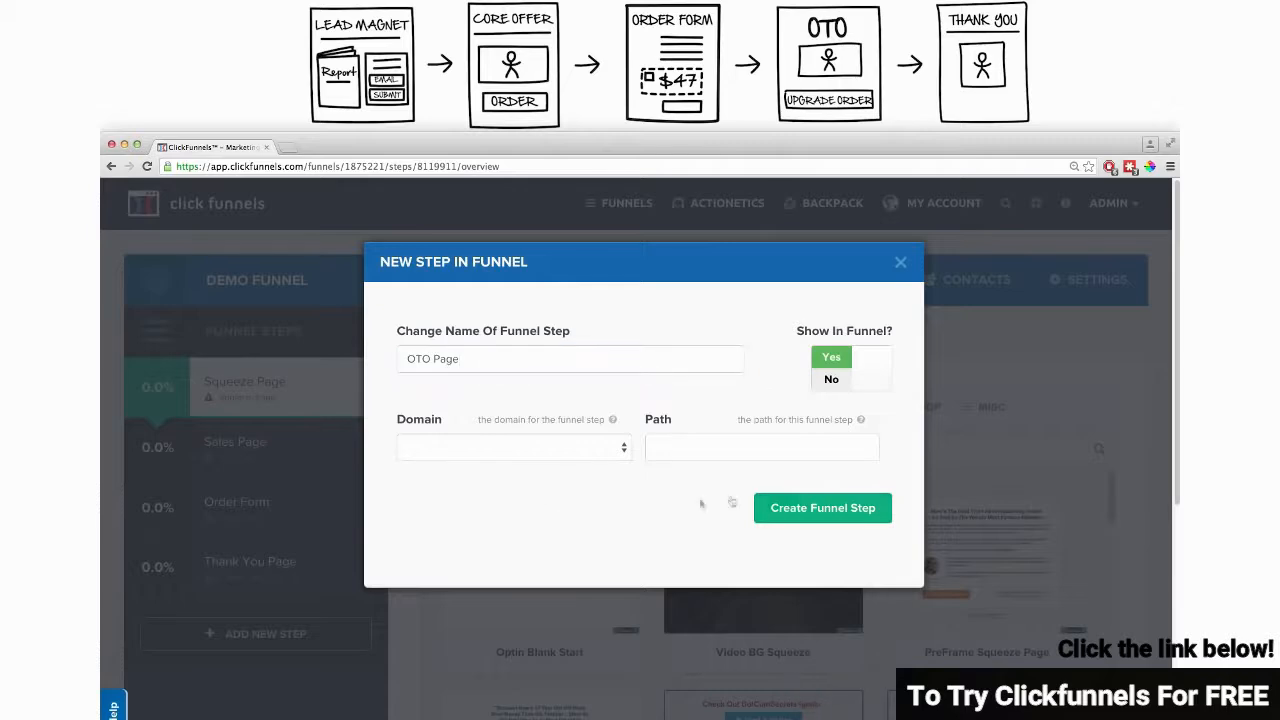
left_click(785, 505)
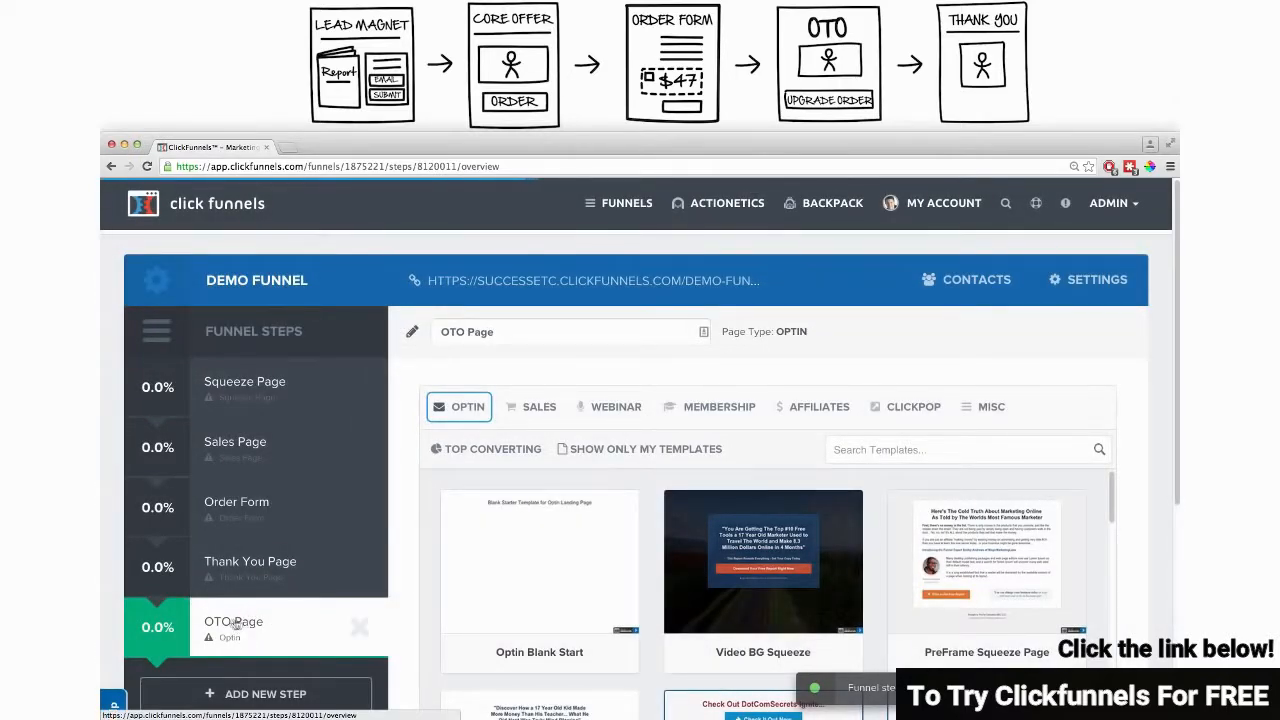
left_click_drag(235, 624, 245, 562)
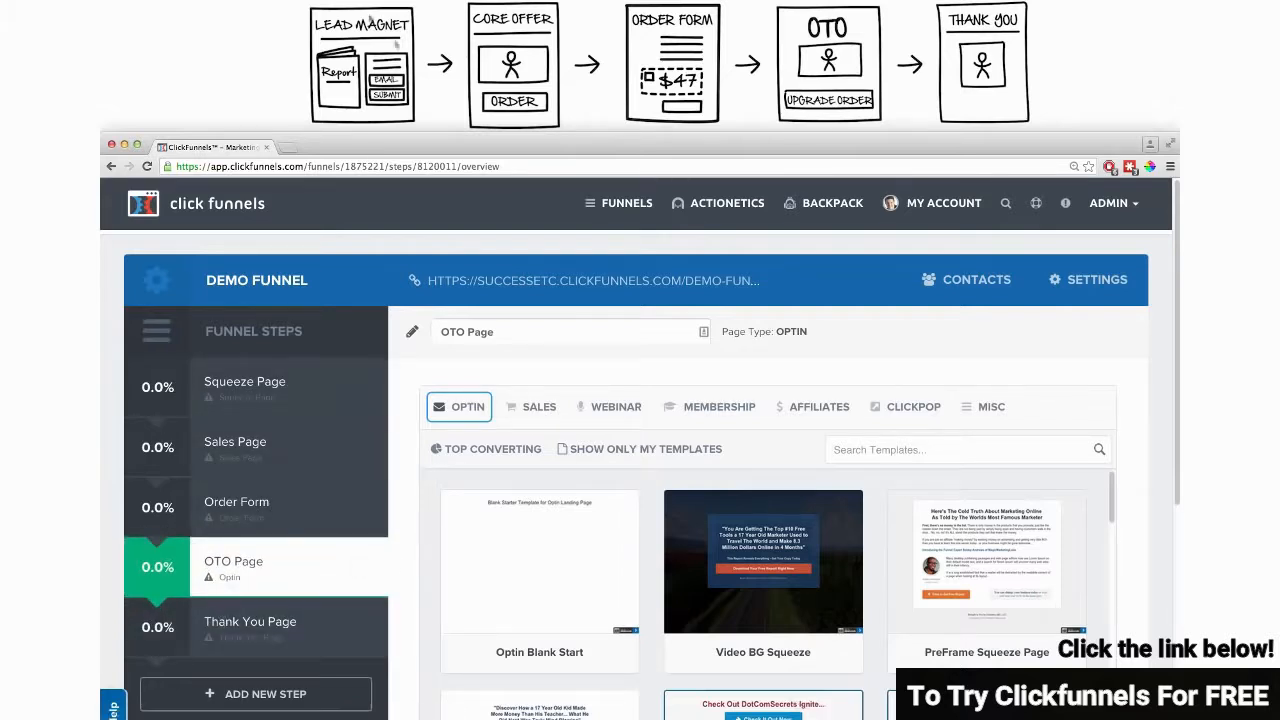
Apply the Dark Optin Box optin template to the Squeeze Page step.
left_click(258, 390)
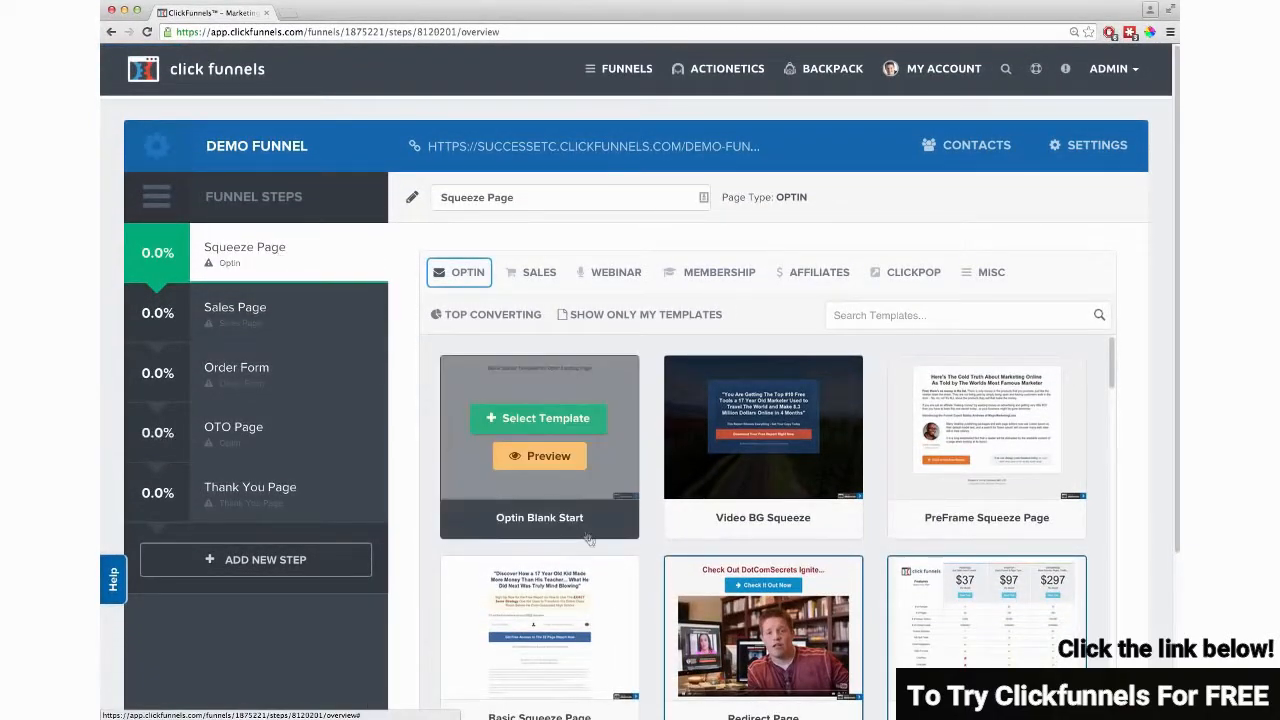
scroll(530, 430, "down", 3)
scroll(647, 597, "down", 5)
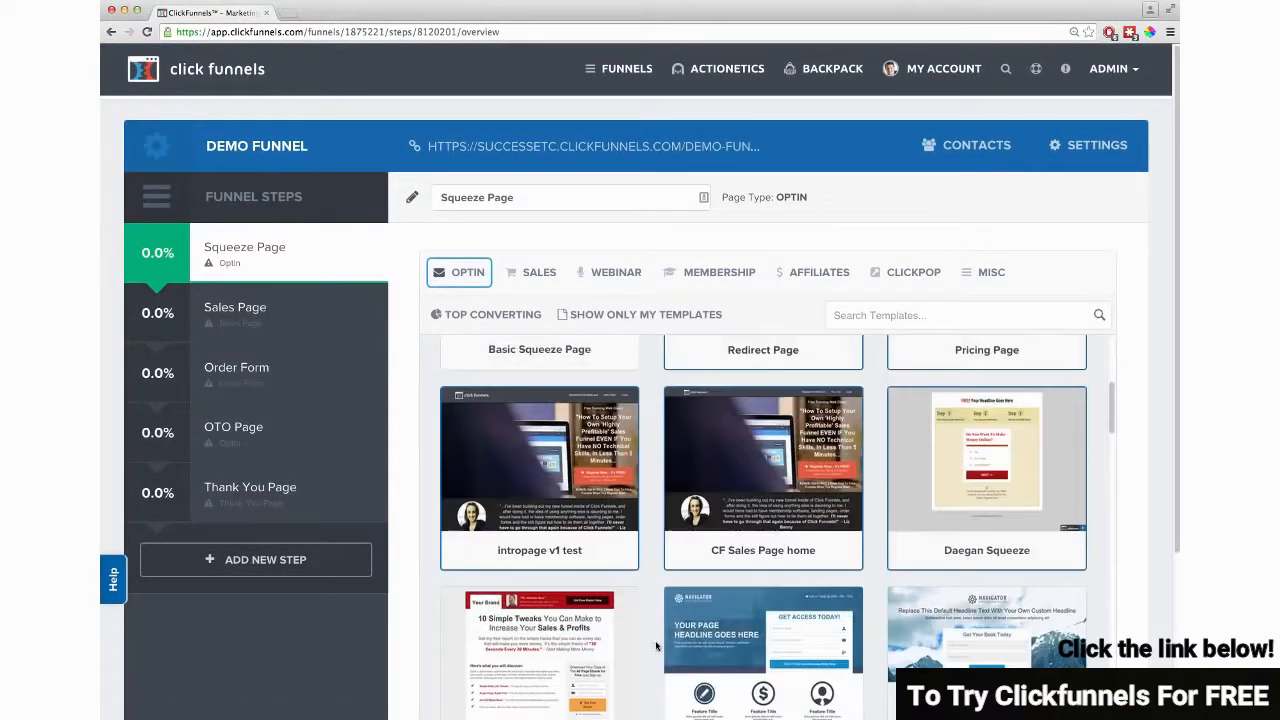
scroll(658, 665, "down", 5)
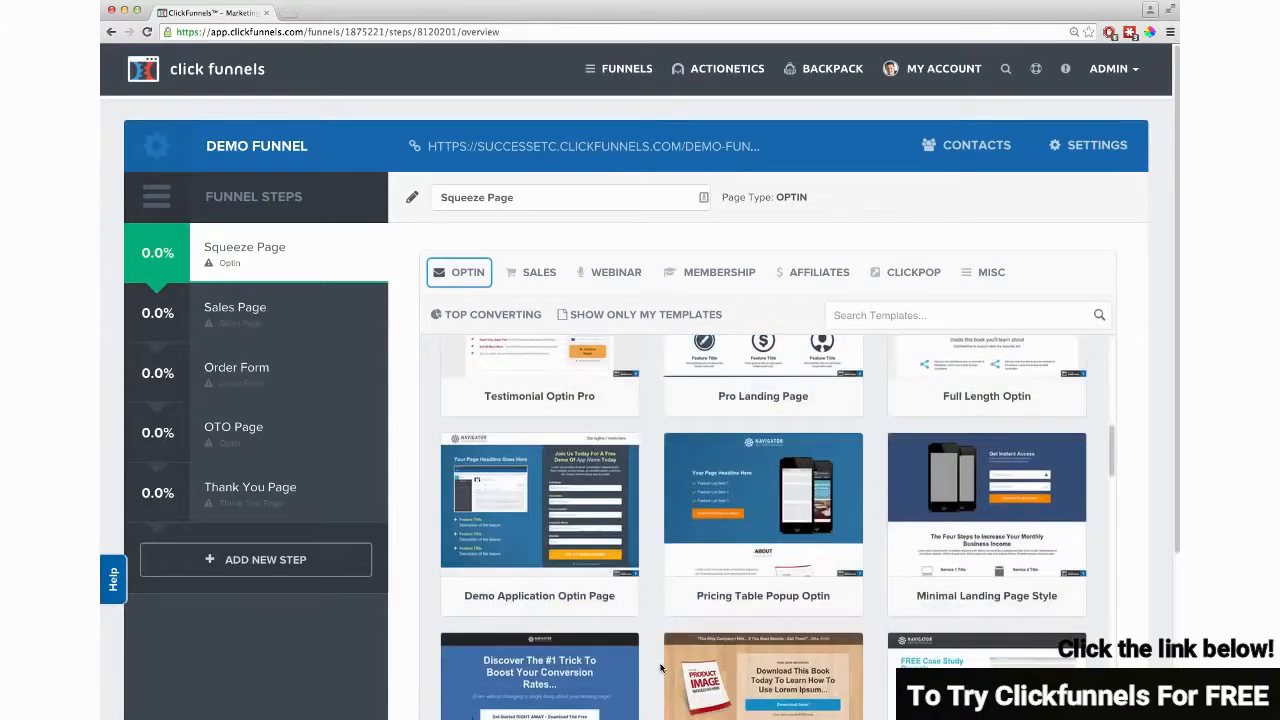
scroll(665, 680, "down", 5)
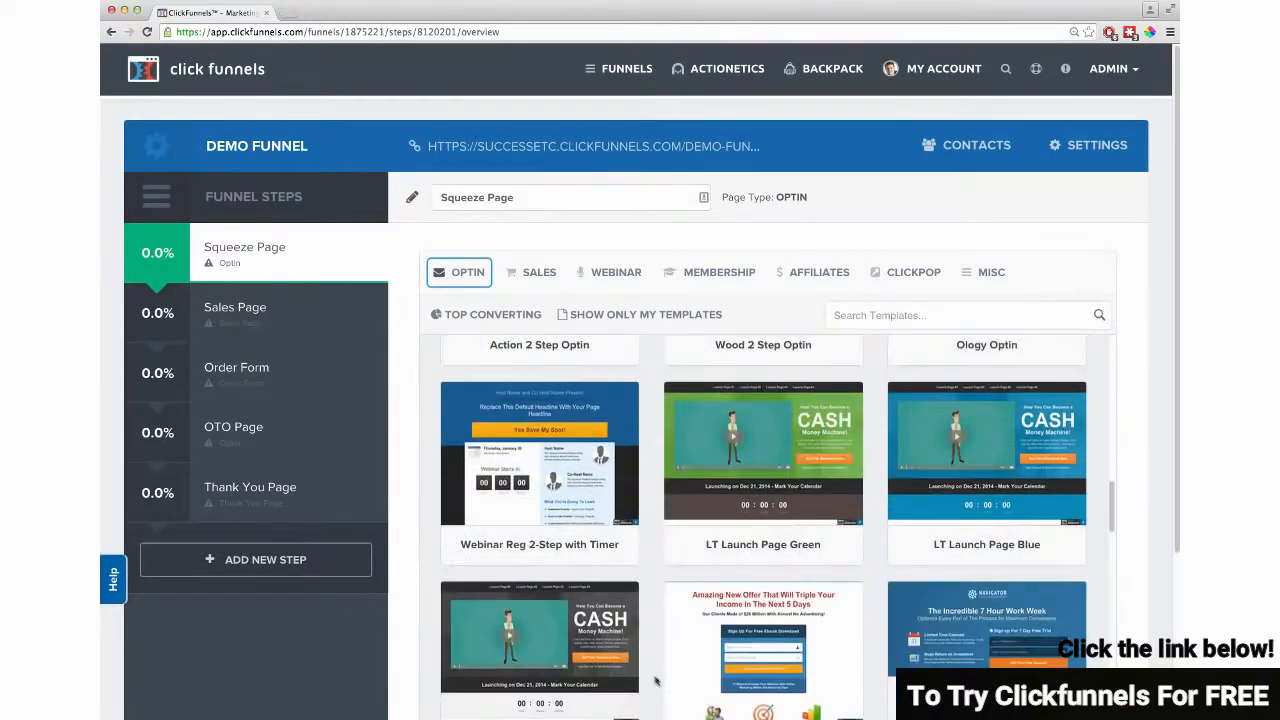
scroll(657, 686, "down", 5)
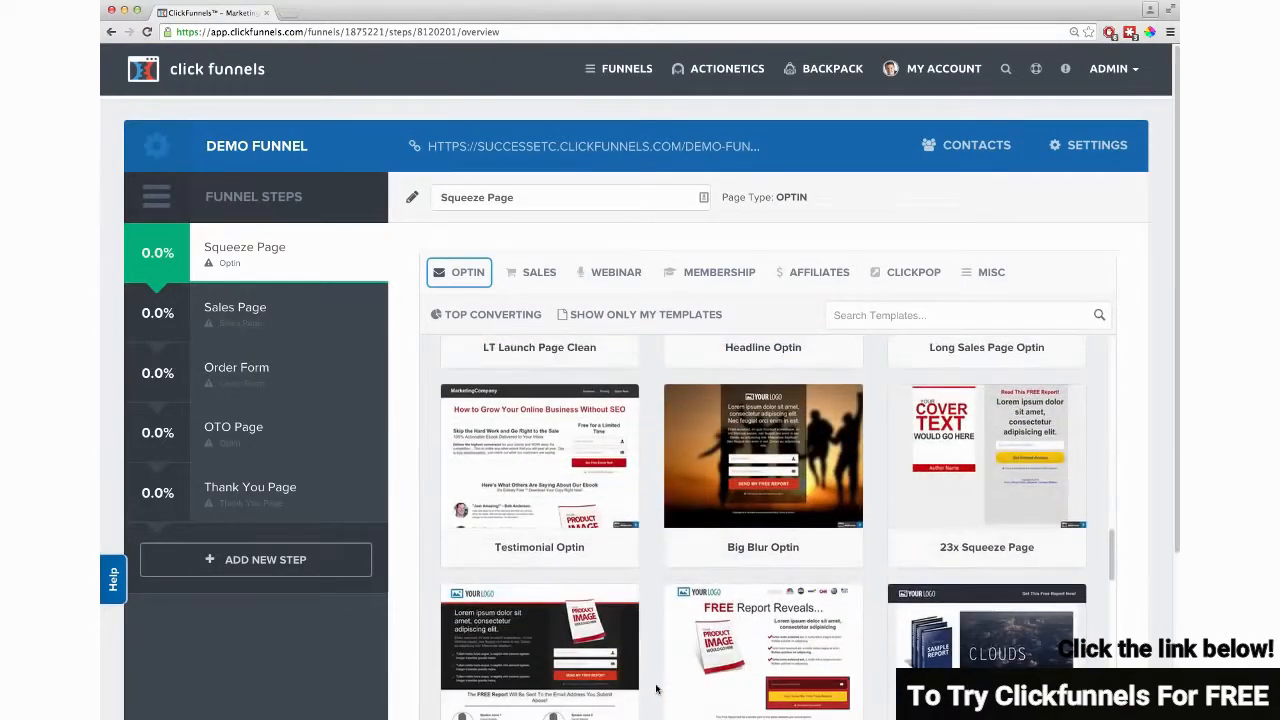
scroll(653, 689, "down", 5)
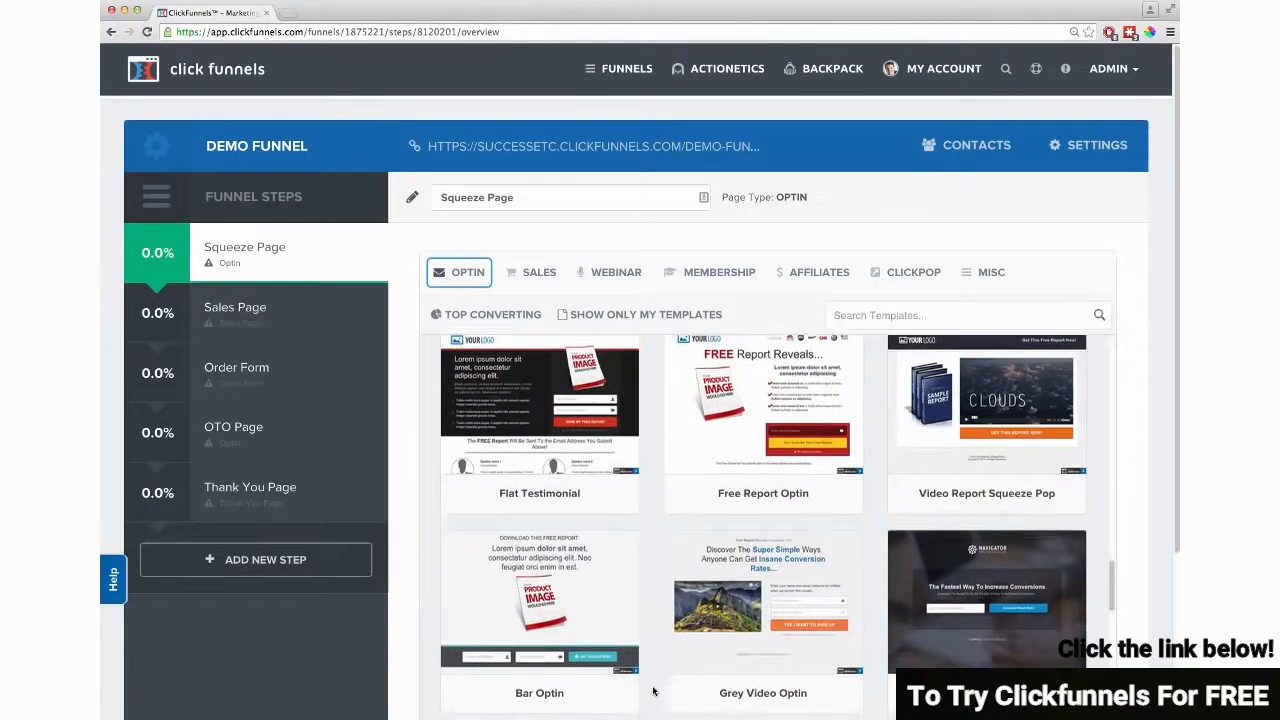
scroll(653, 693, "down", 5)
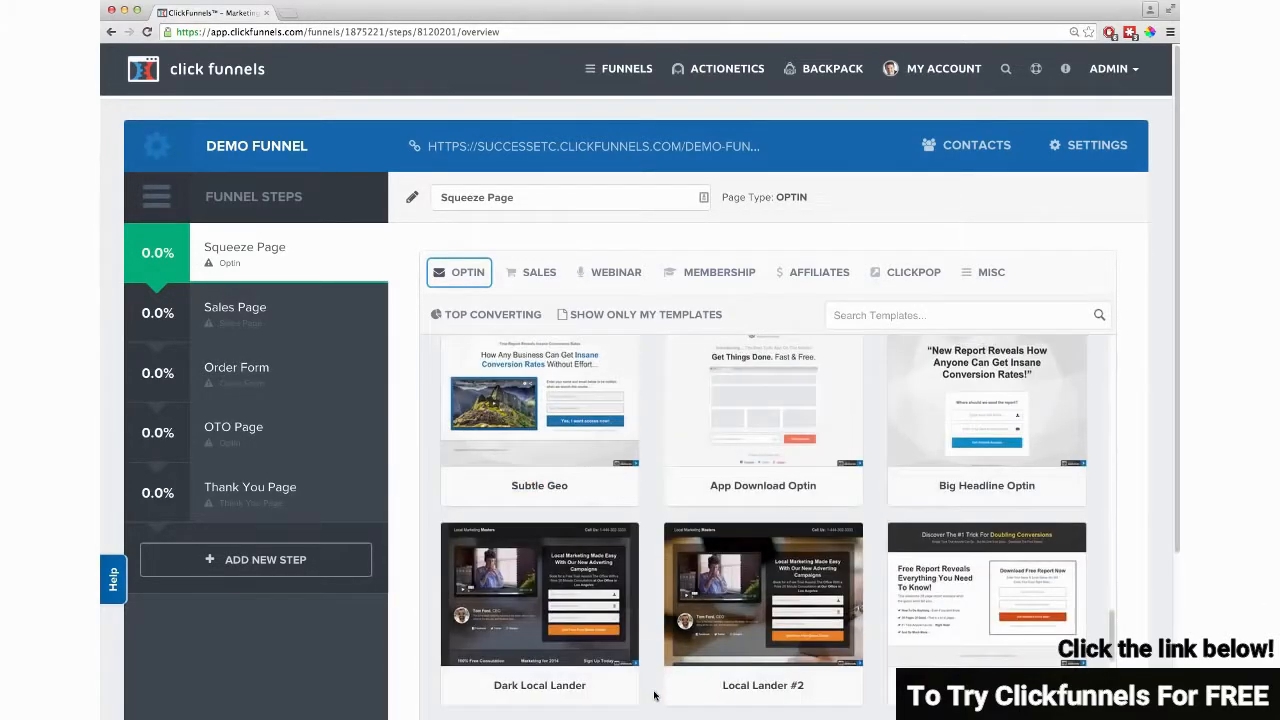
scroll(655, 697, "down", 4)
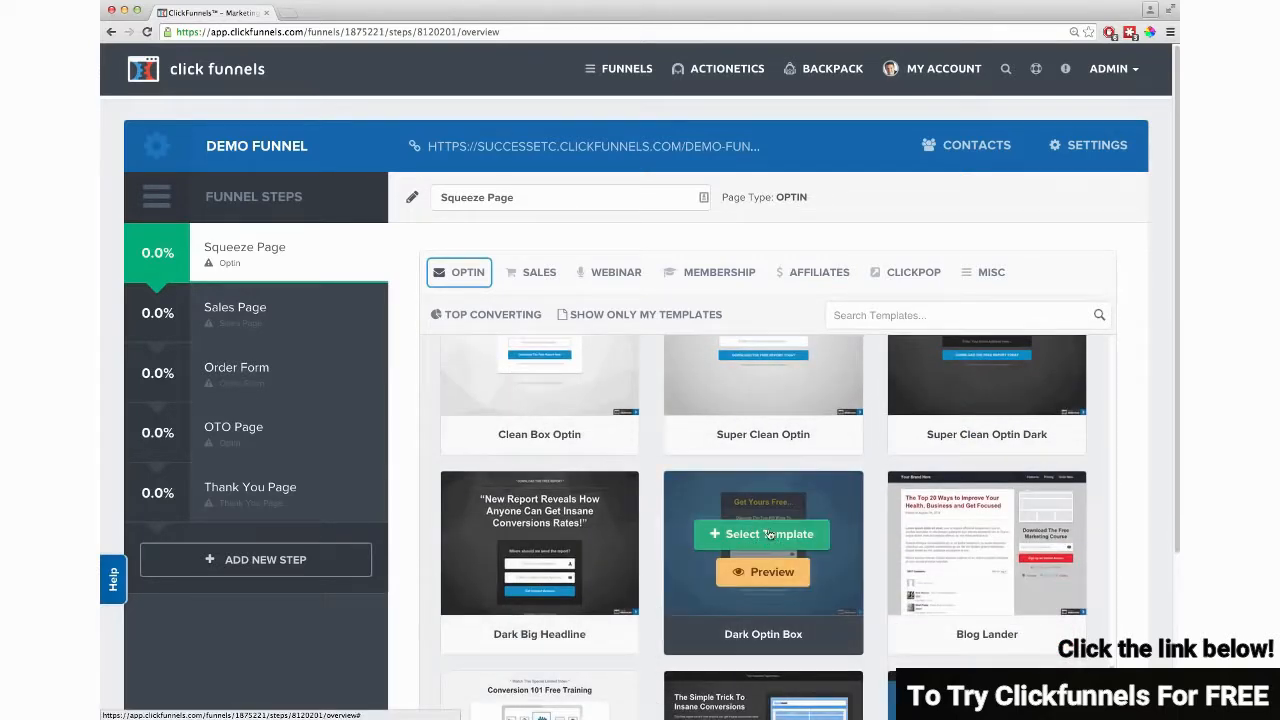
left_click(769, 535)
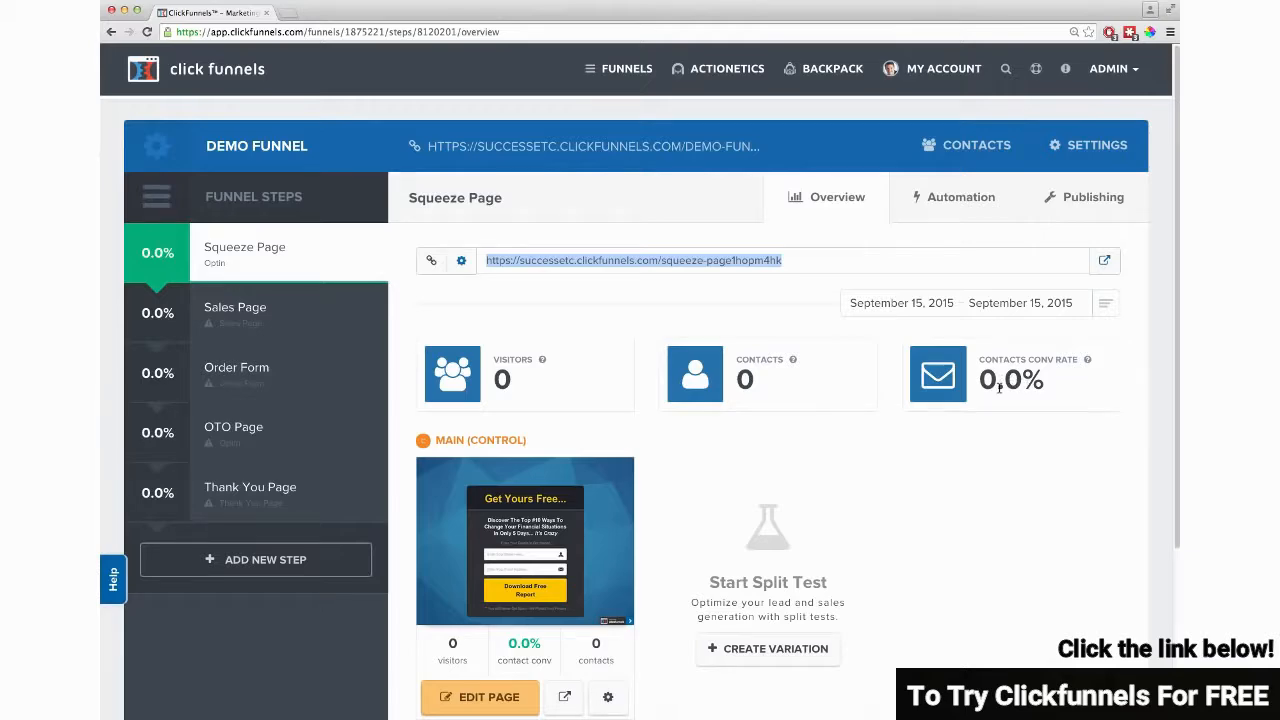
Open the squeeze page in the page editor and change the "Get Yours Free..." headline to "Get My Cool Thing Now!".
scroll(860, 480, "down", 2)
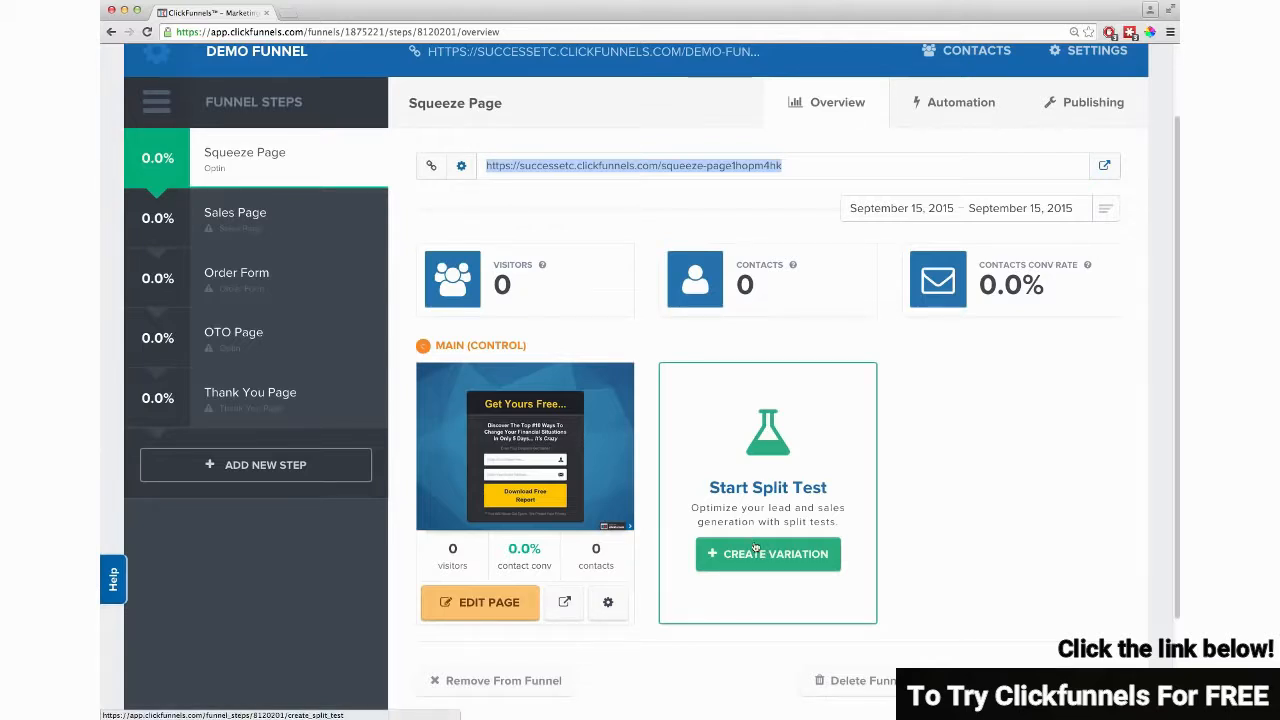
left_click(481, 602)
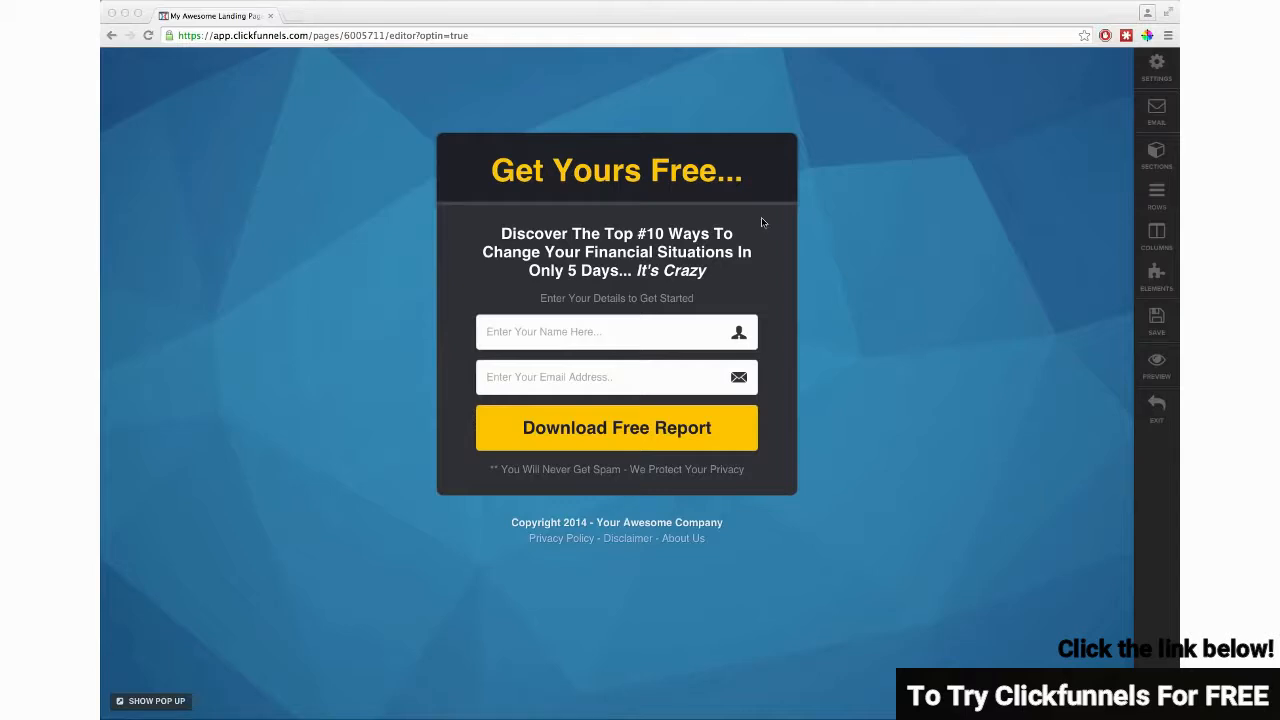
left_click(653, 171)
triple_click(625, 171)
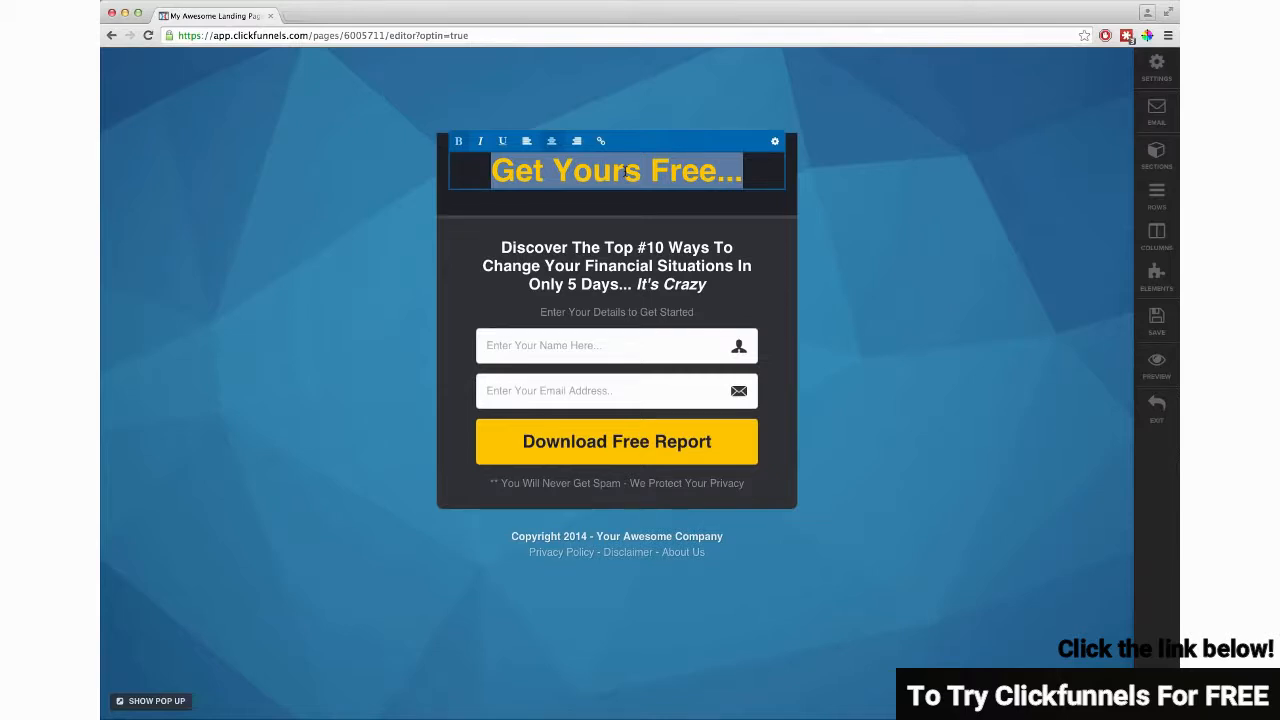
type("Get My Cool ")
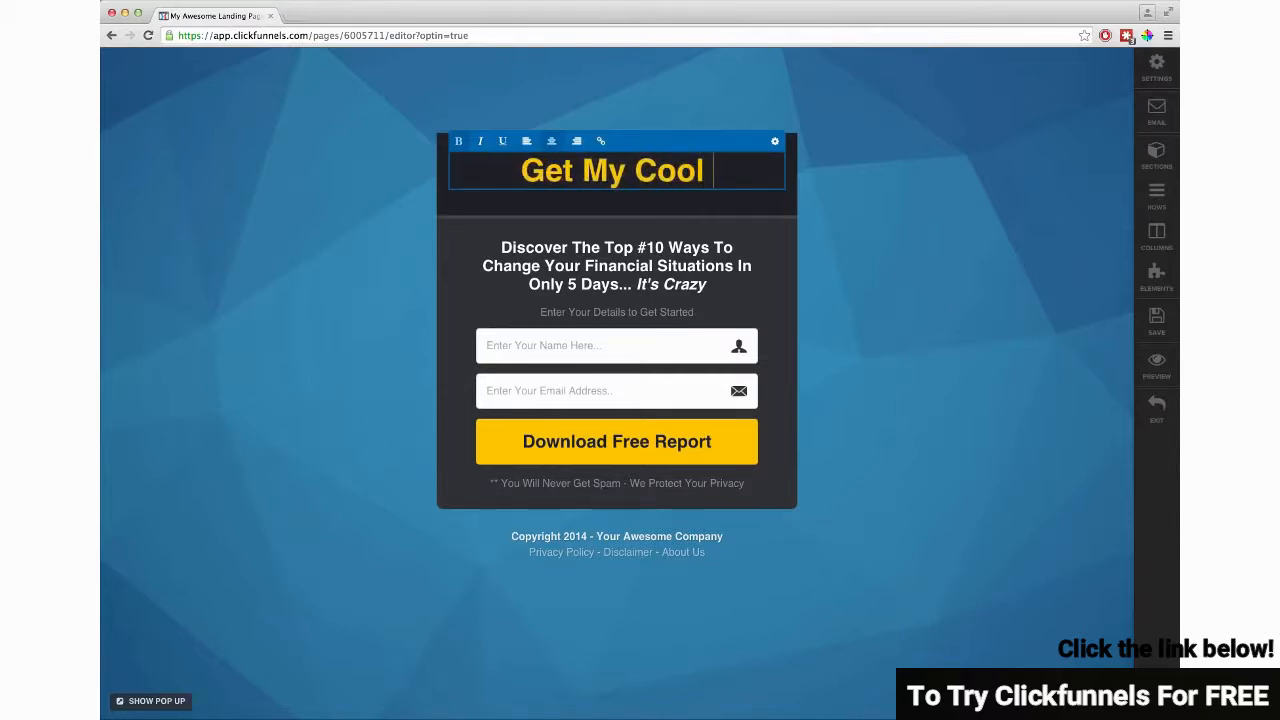
type("Thing Now!")
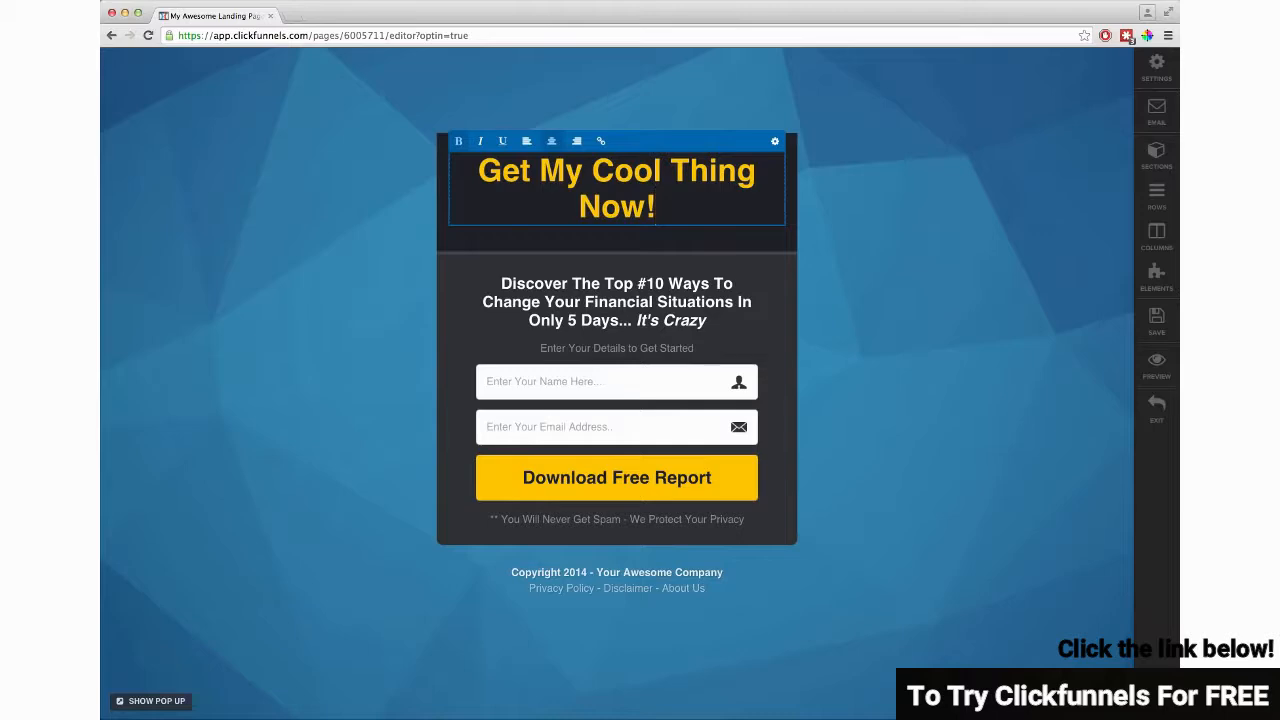
Set the text size of the yellow headline to 37px.
left_click(775, 141)
left_click(1010, 428)
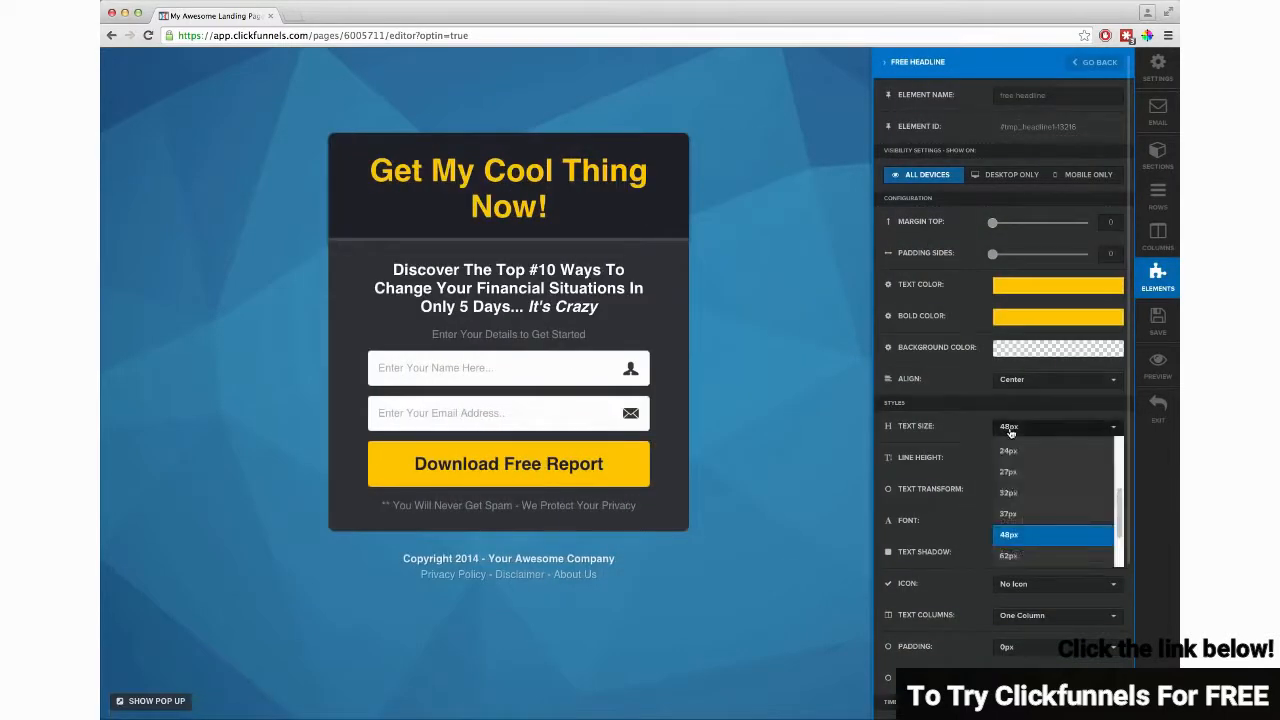
left_click(1010, 512)
left_click(718, 253)
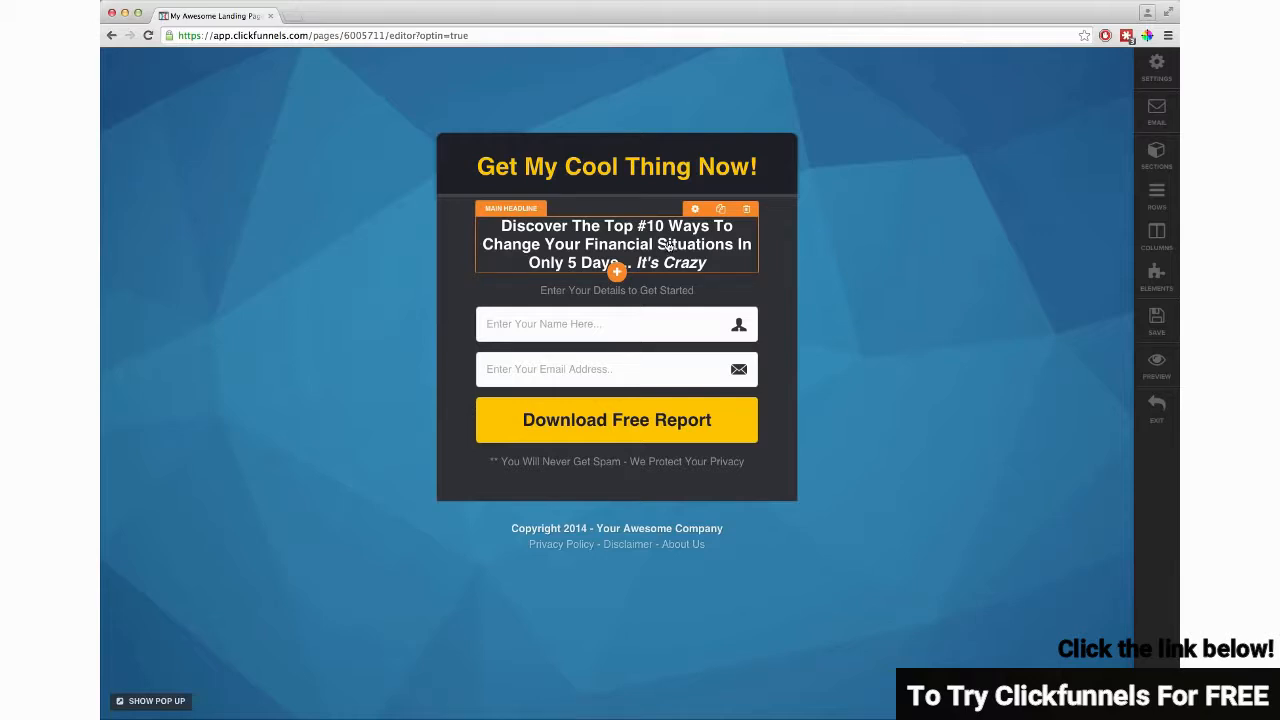
Move the white "Discover The Top #10 Ways" headline directly beneath the yellow headline and set its text size to 27px.
left_click_drag(668, 244, 652, 190)
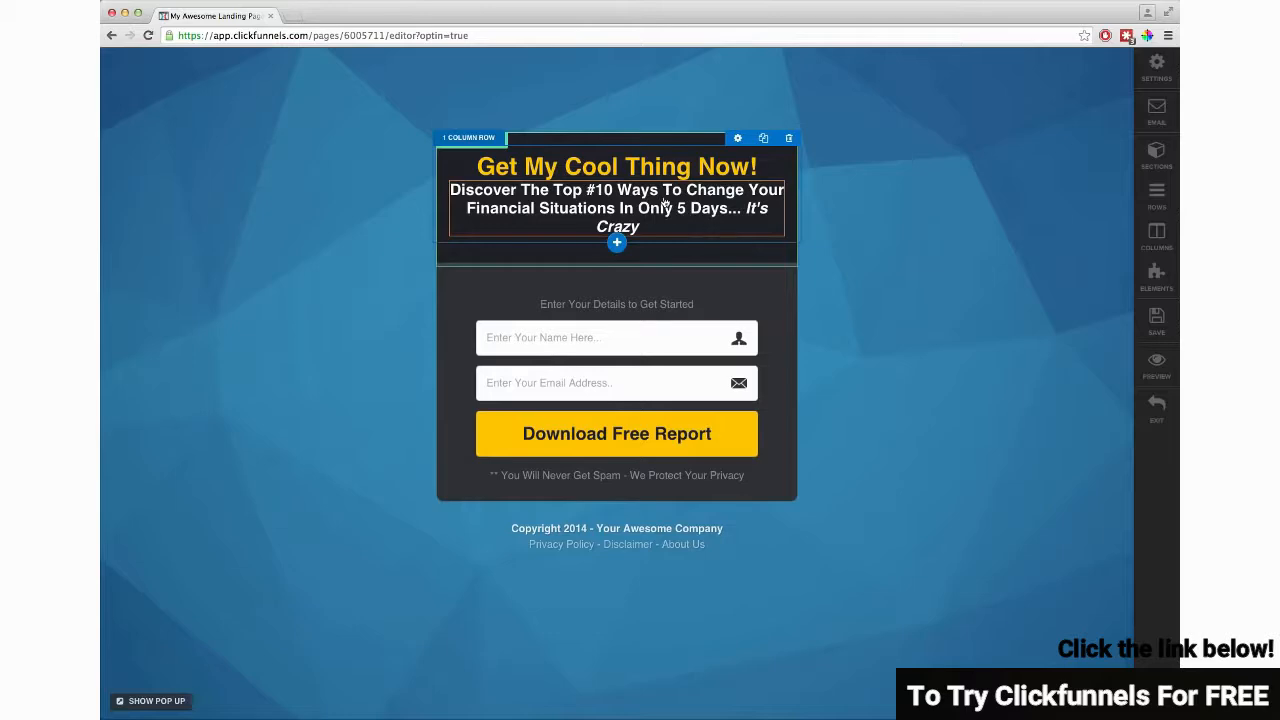
left_click(665, 204)
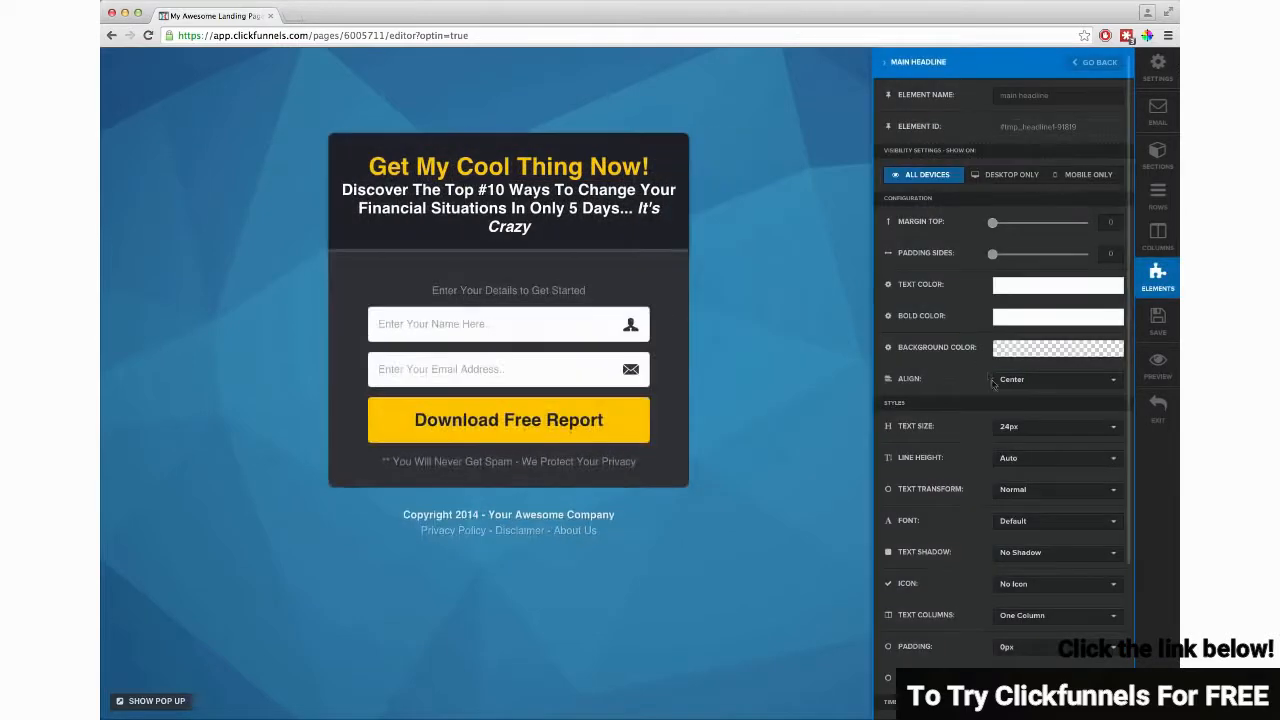
left_click(1010, 426)
left_click(1010, 557)
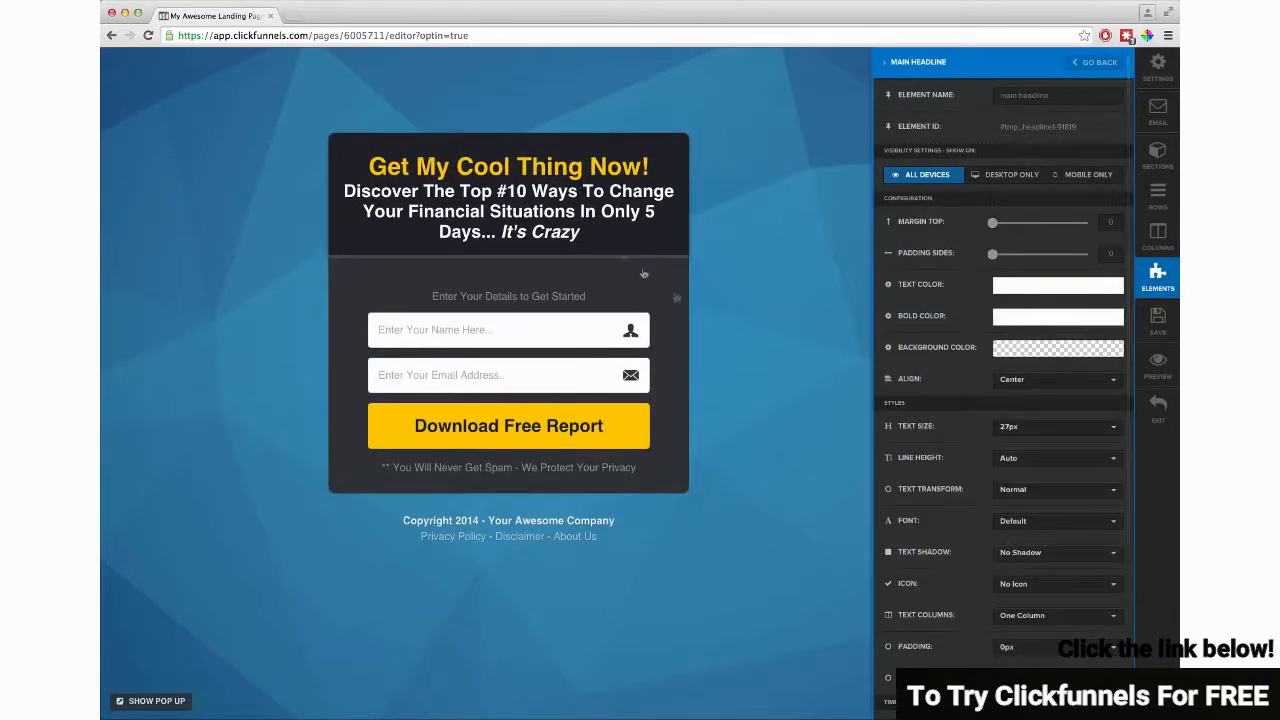
left_click(561, 185)
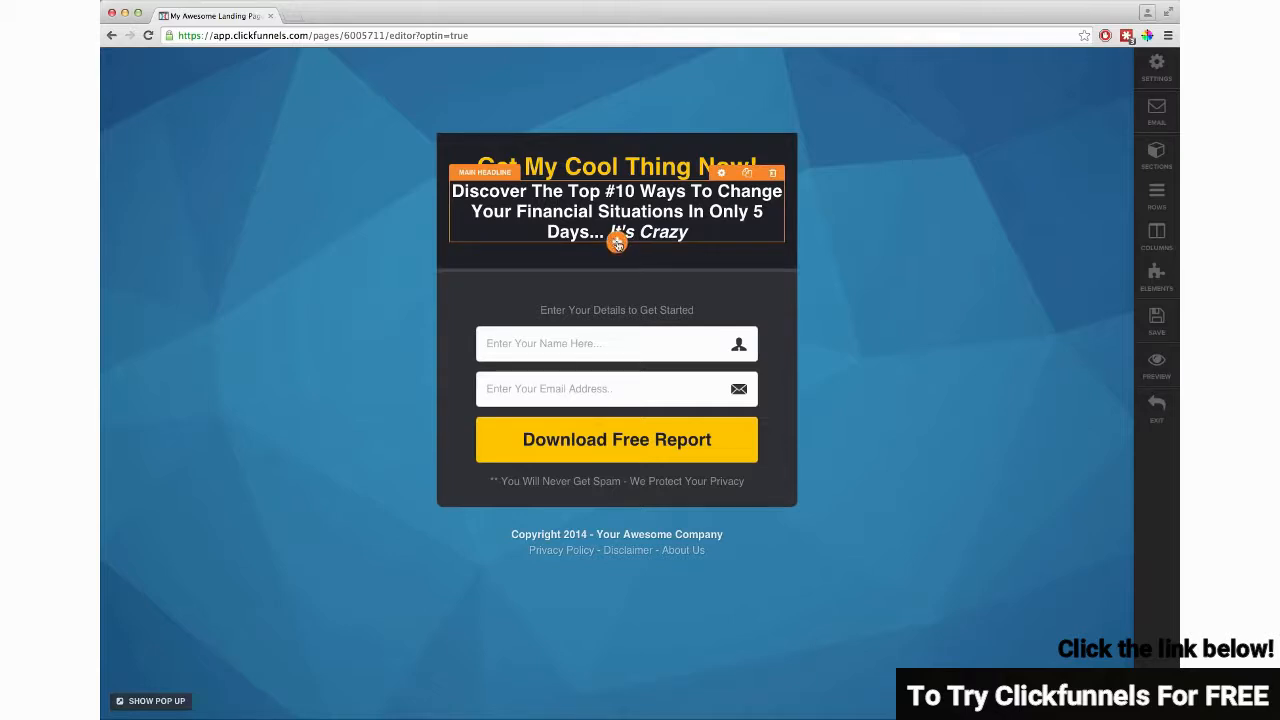
Add a Video element directly beneath the white "Discover The Top #10 Ways" headline.
left_click(617, 244)
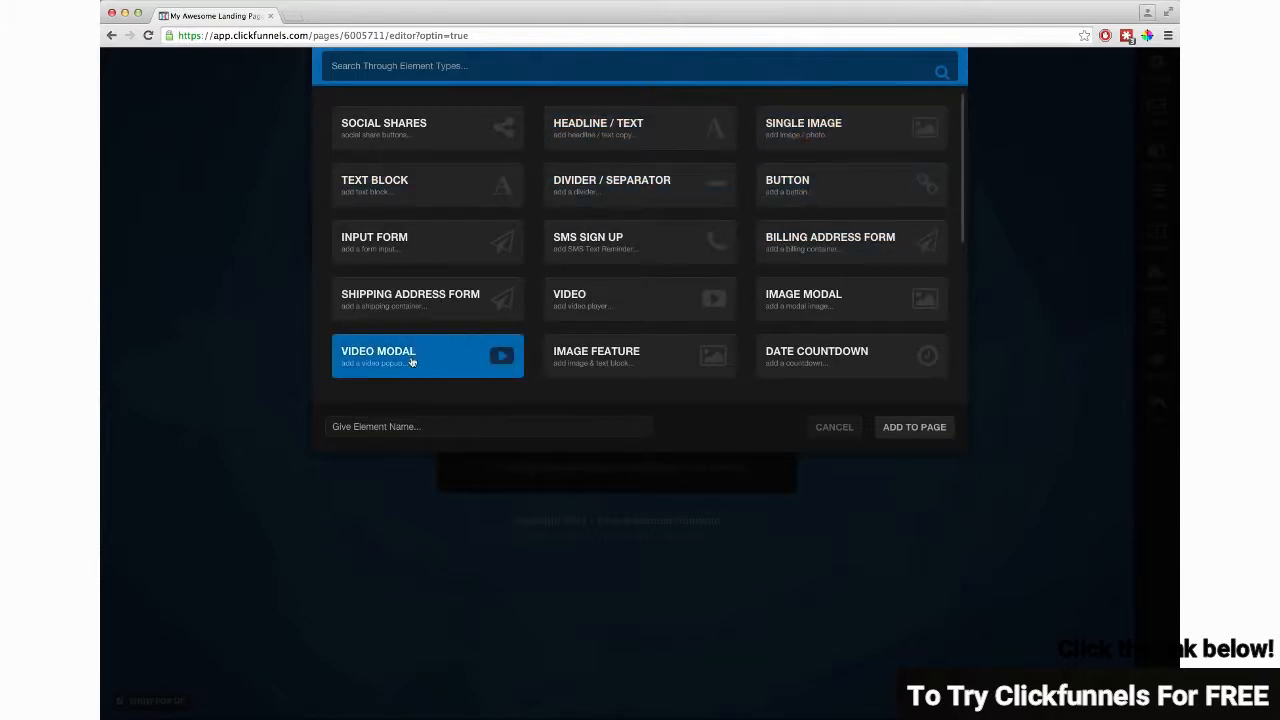
scroll(560, 350, "down", 5)
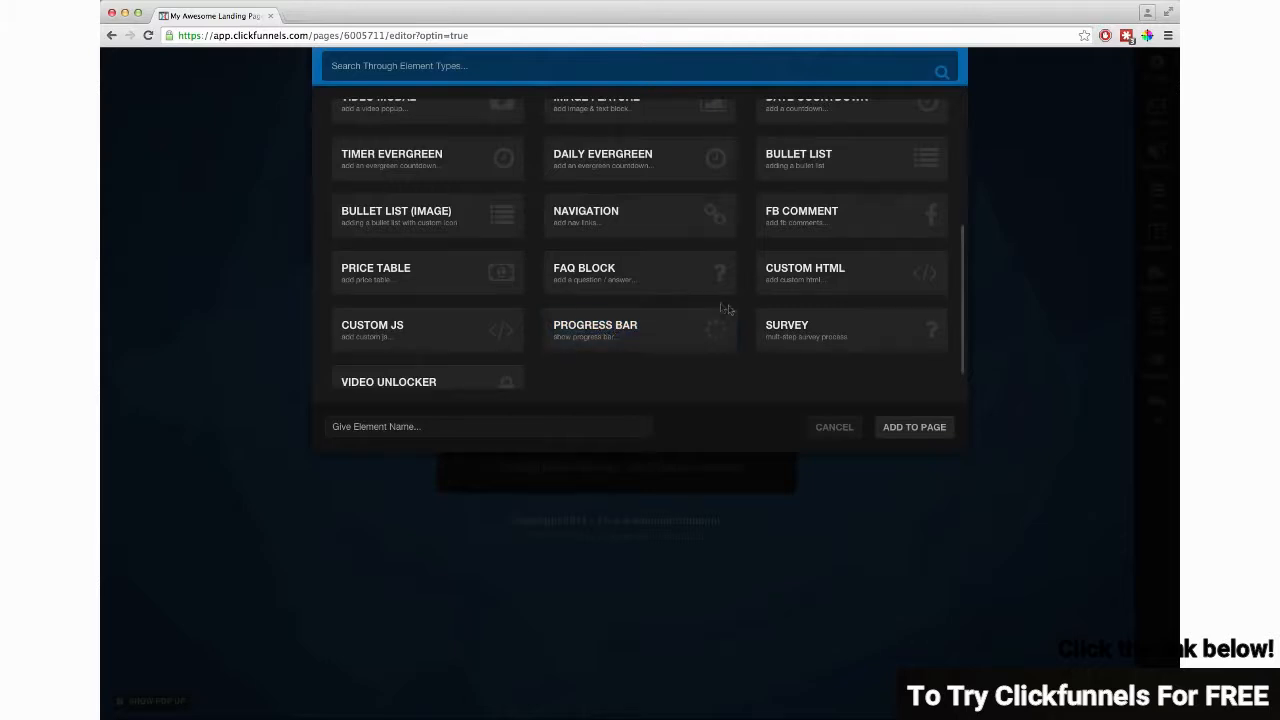
scroll(535, 328, "up", 5)
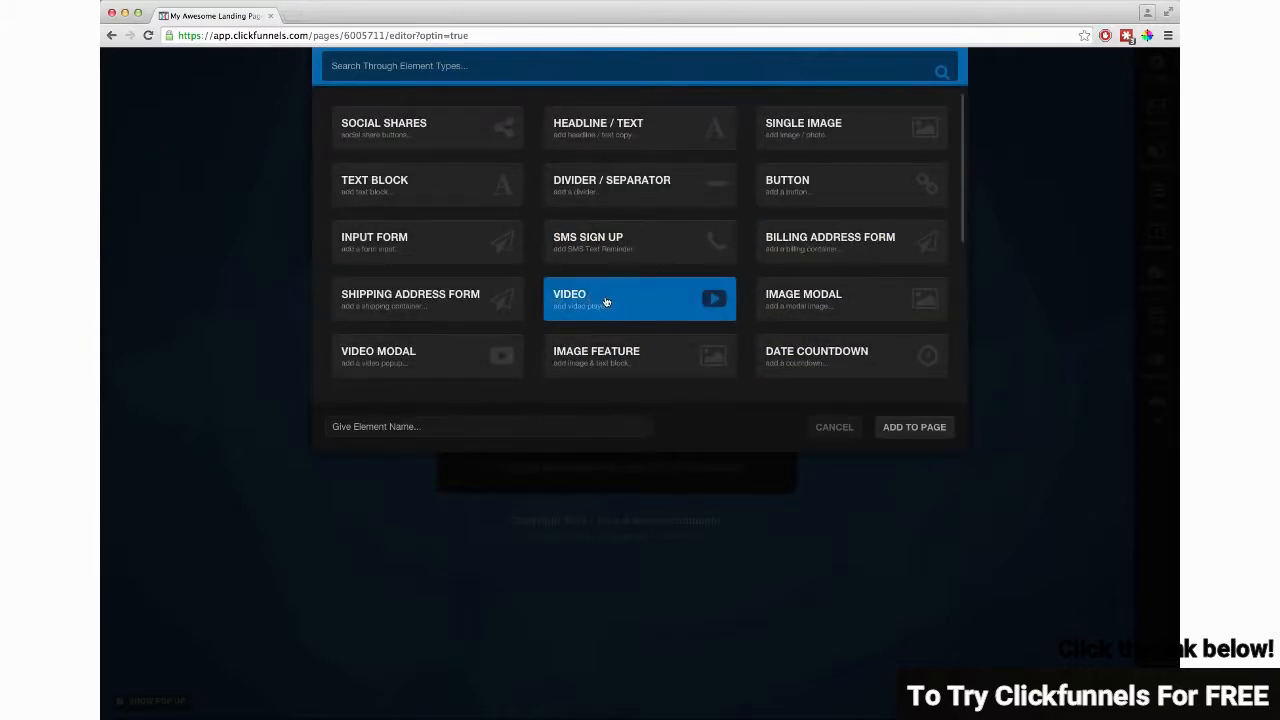
left_click(605, 302)
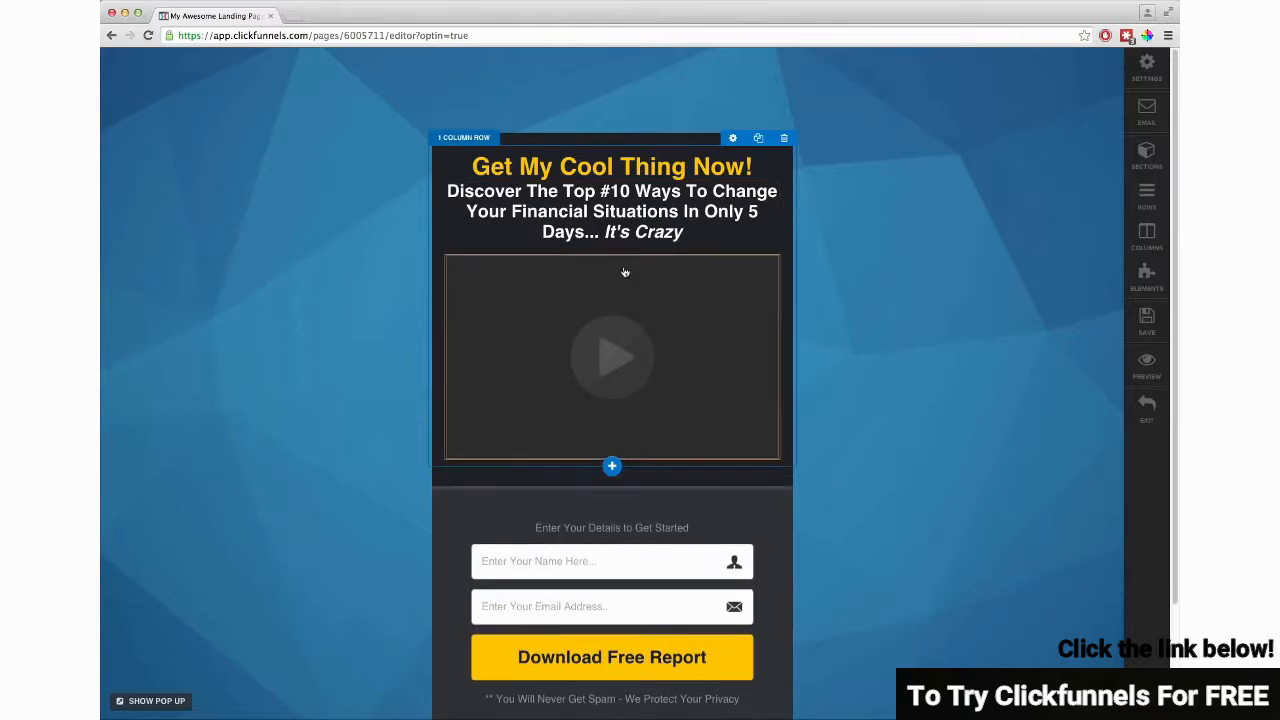
Choose a wider width for the main headline section that holds the headlines and video.
left_click(731, 141)
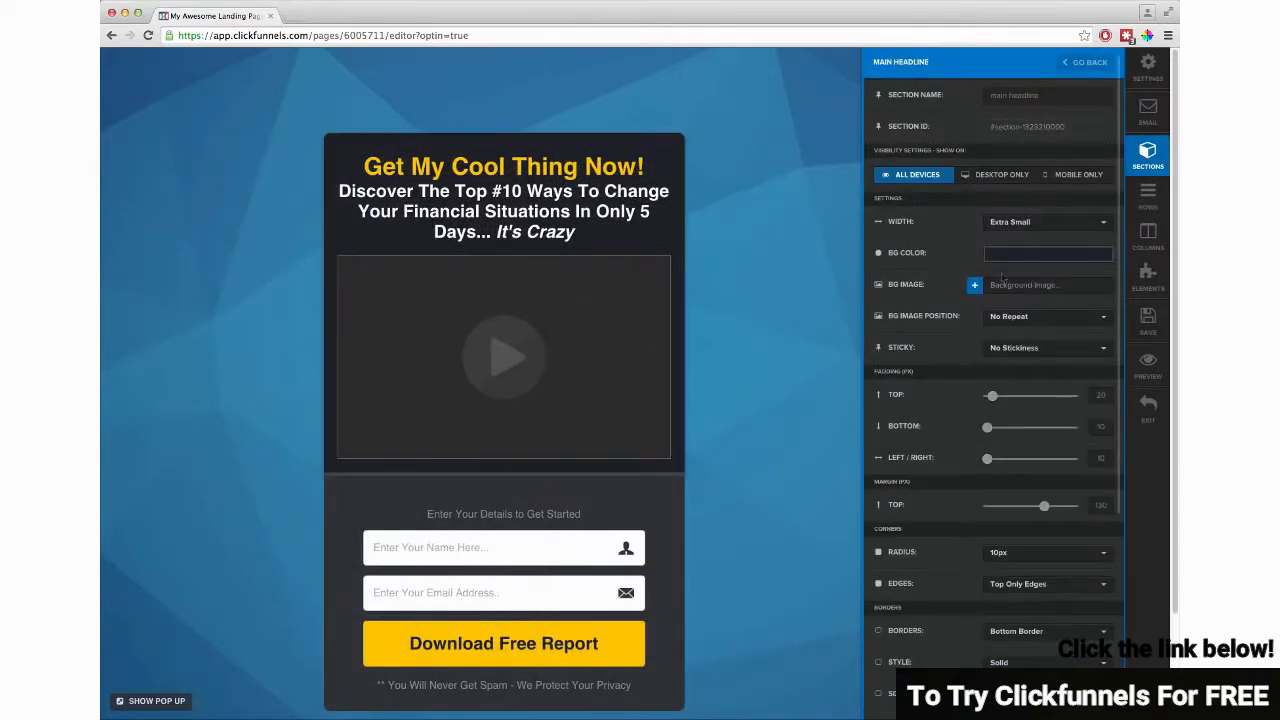
left_click(1013, 222)
left_click(1016, 265)
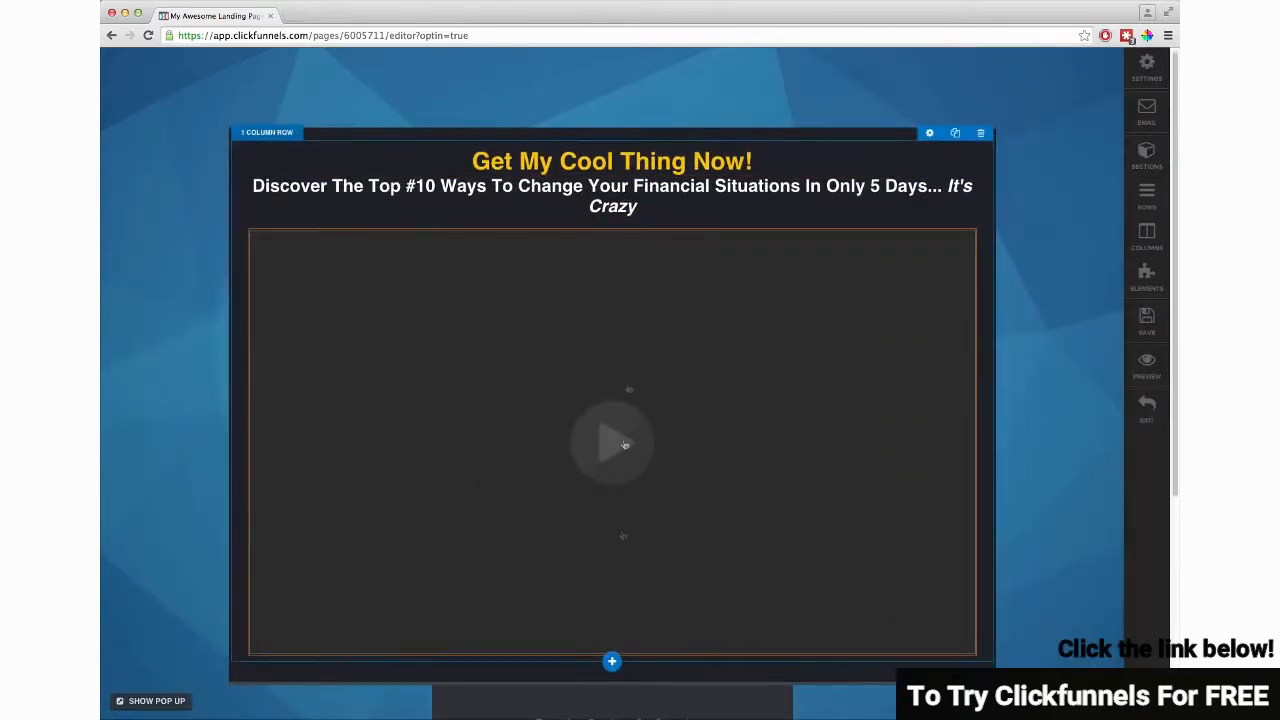
Add a two-column row beneath the video, placing the video in its left column and the optin form in its right column.
left_click(612, 661)
left_click(614, 133)
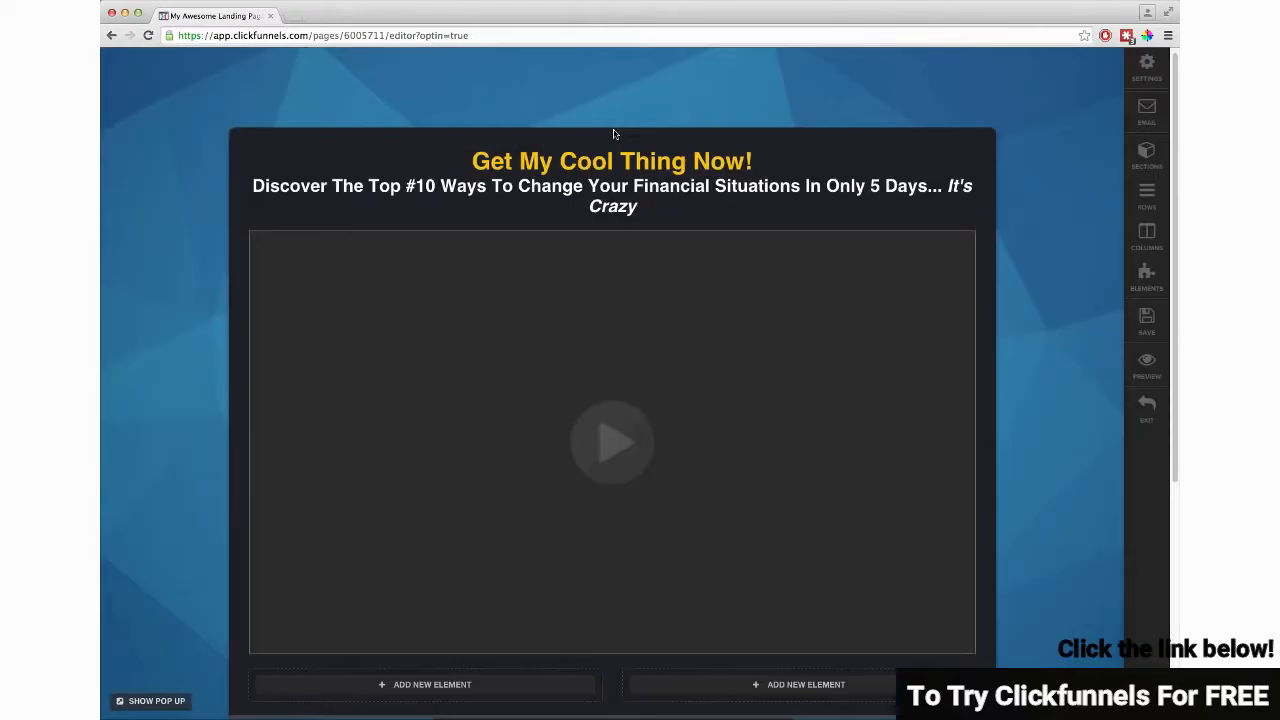
left_click_drag(617, 384, 462, 671)
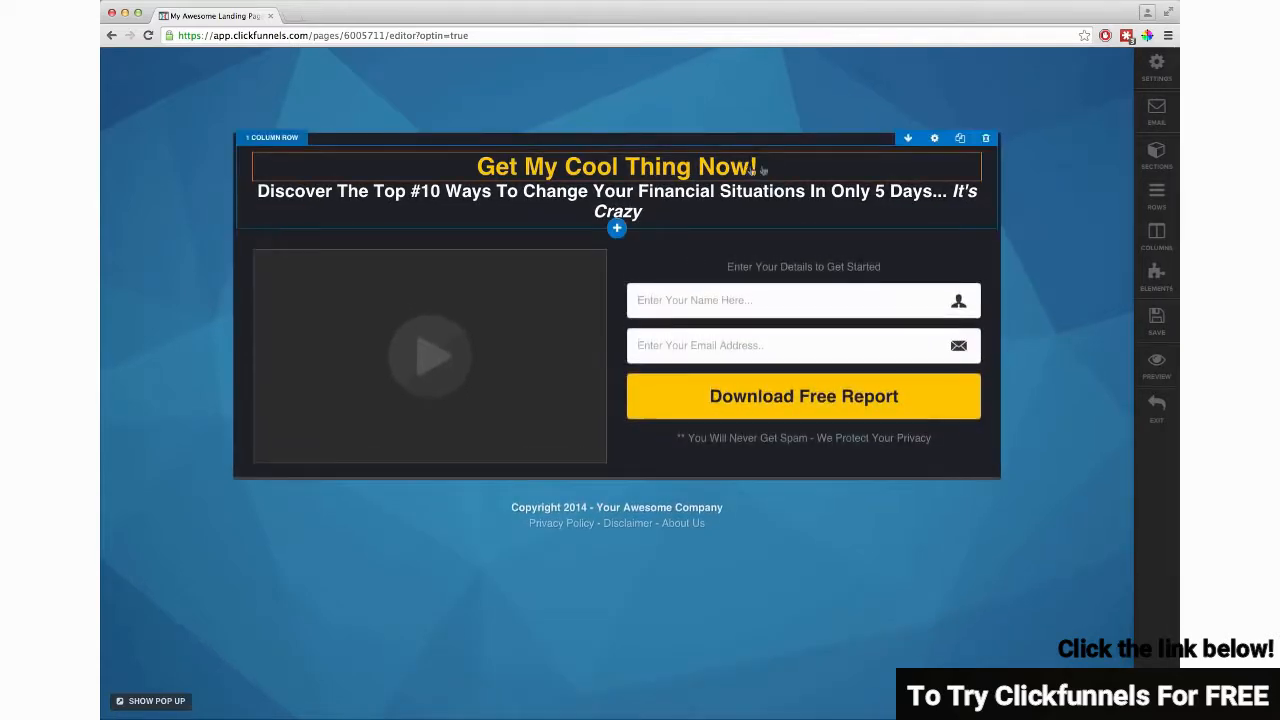
Set the text size of the yellow "Get My Cool Thing Now!" headline to 62px.
left_click(917, 145)
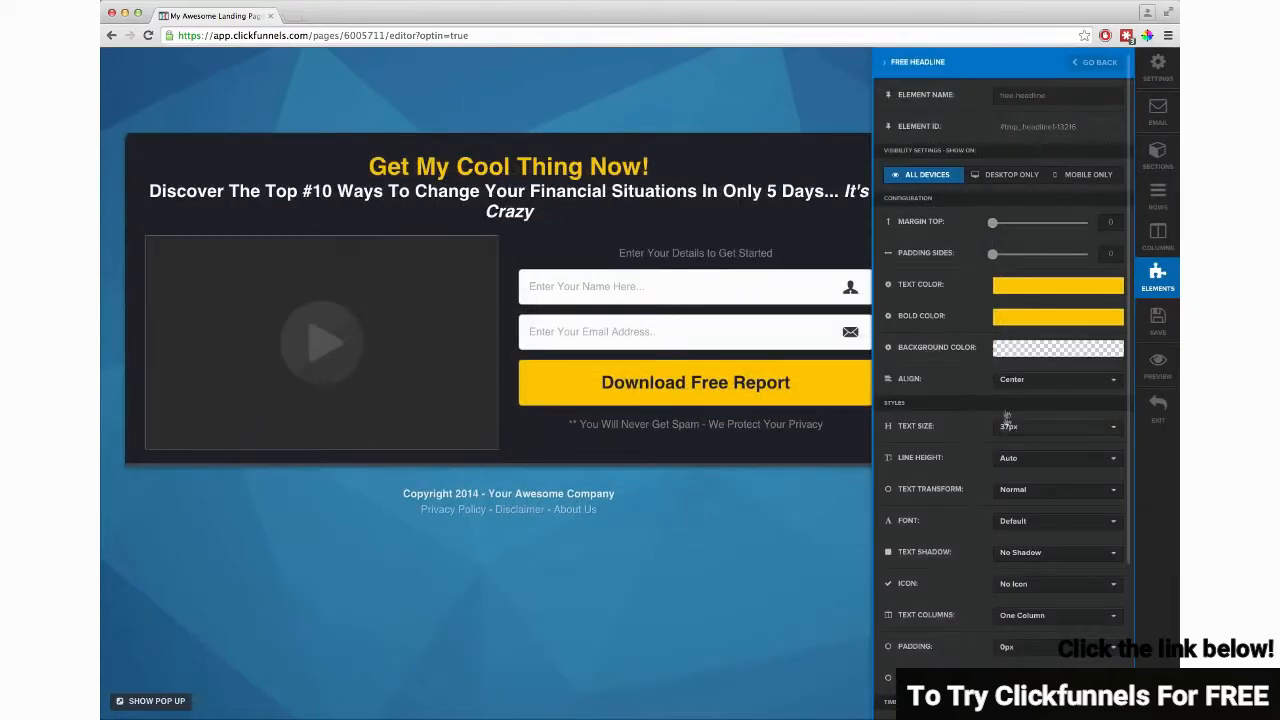
left_click(1010, 430)
scroll(1095, 528, "down", 2)
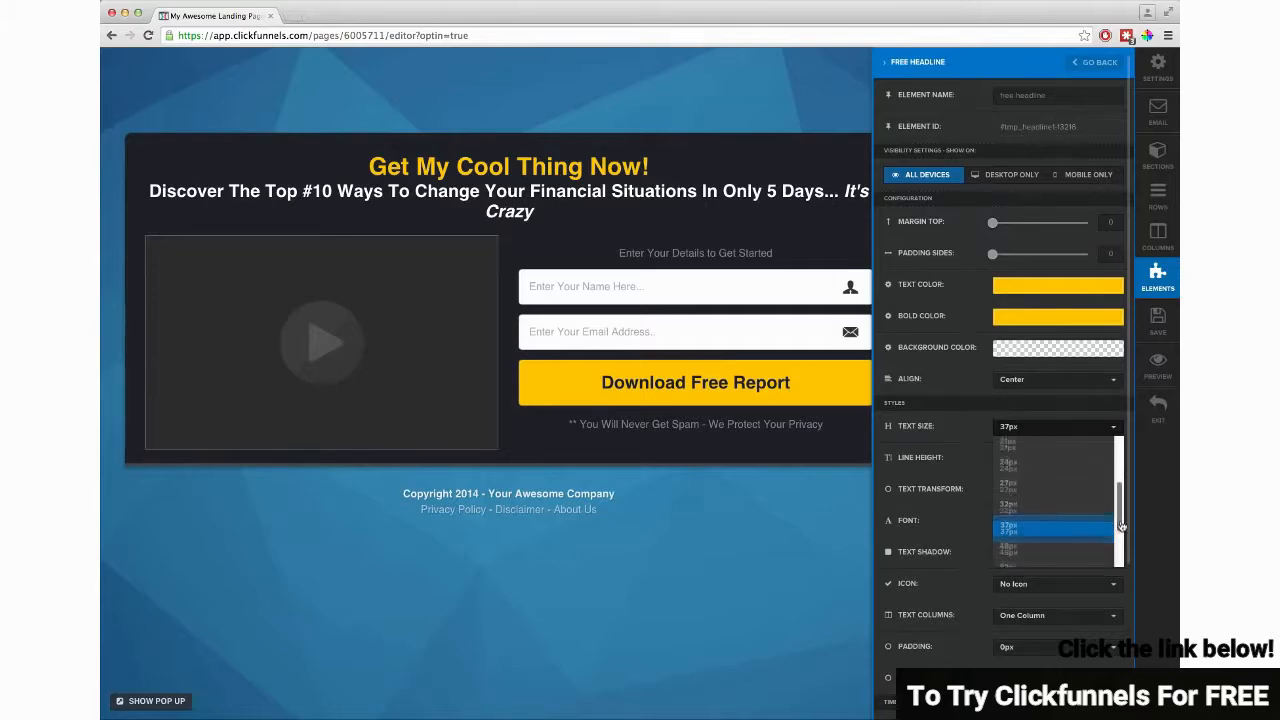
left_click(1090, 544)
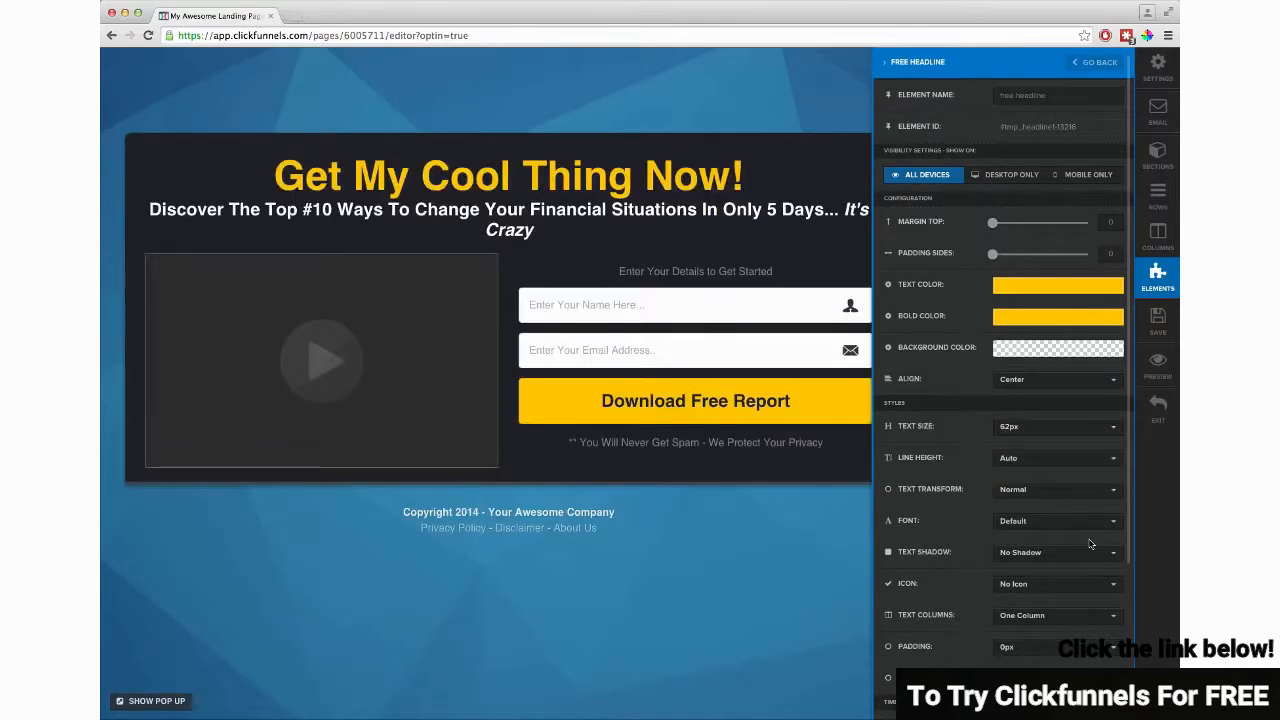
Set the text size of the white headline to 37px and make the main headline section narrower.
left_click(748, 237)
left_click(917, 190)
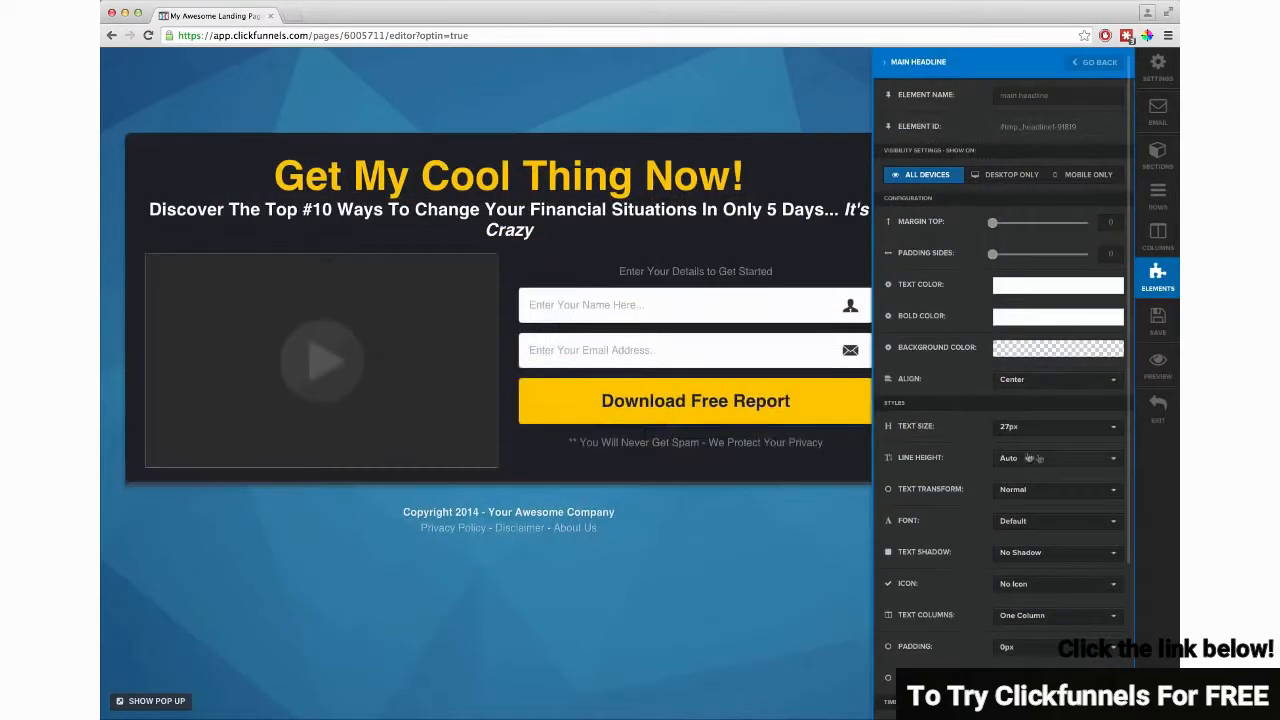
left_click(1010, 435)
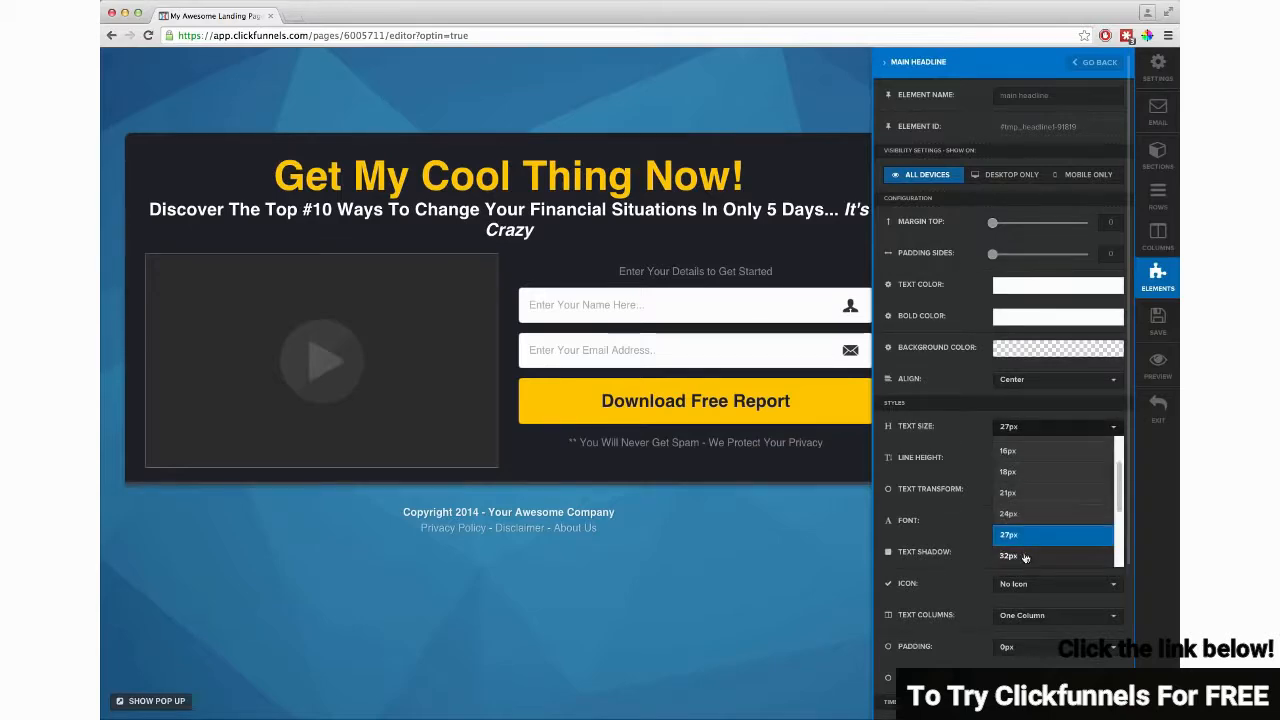
left_click(1022, 548)
left_click(1038, 432)
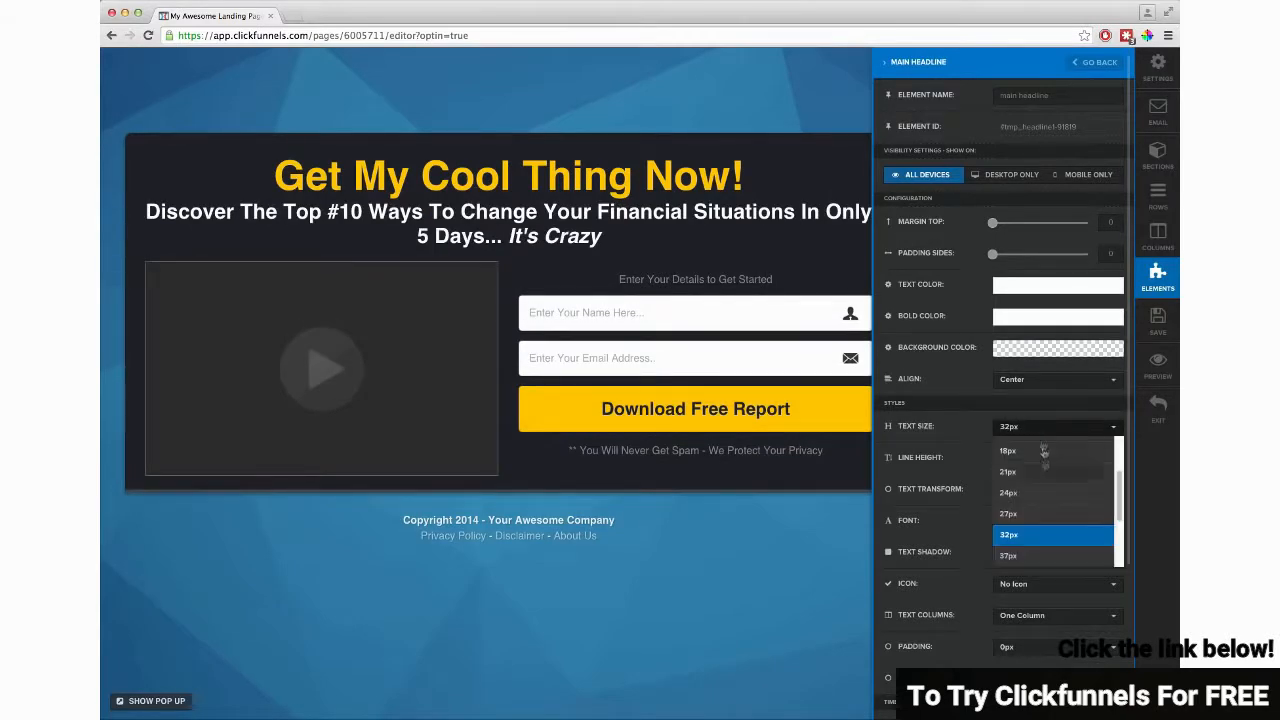
left_click(1046, 553)
left_click(968, 265)
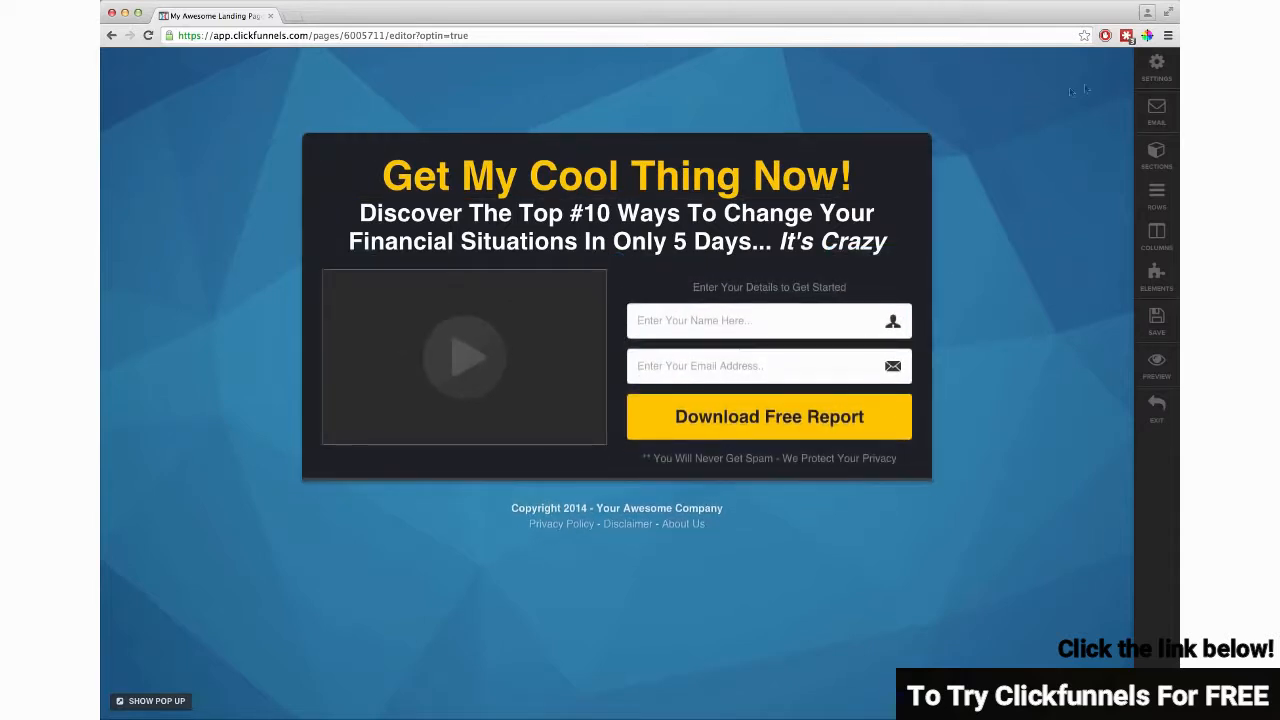
Replace the page's background image with the blurred purple and green street photo from the stock background images.
left_click(1157, 64)
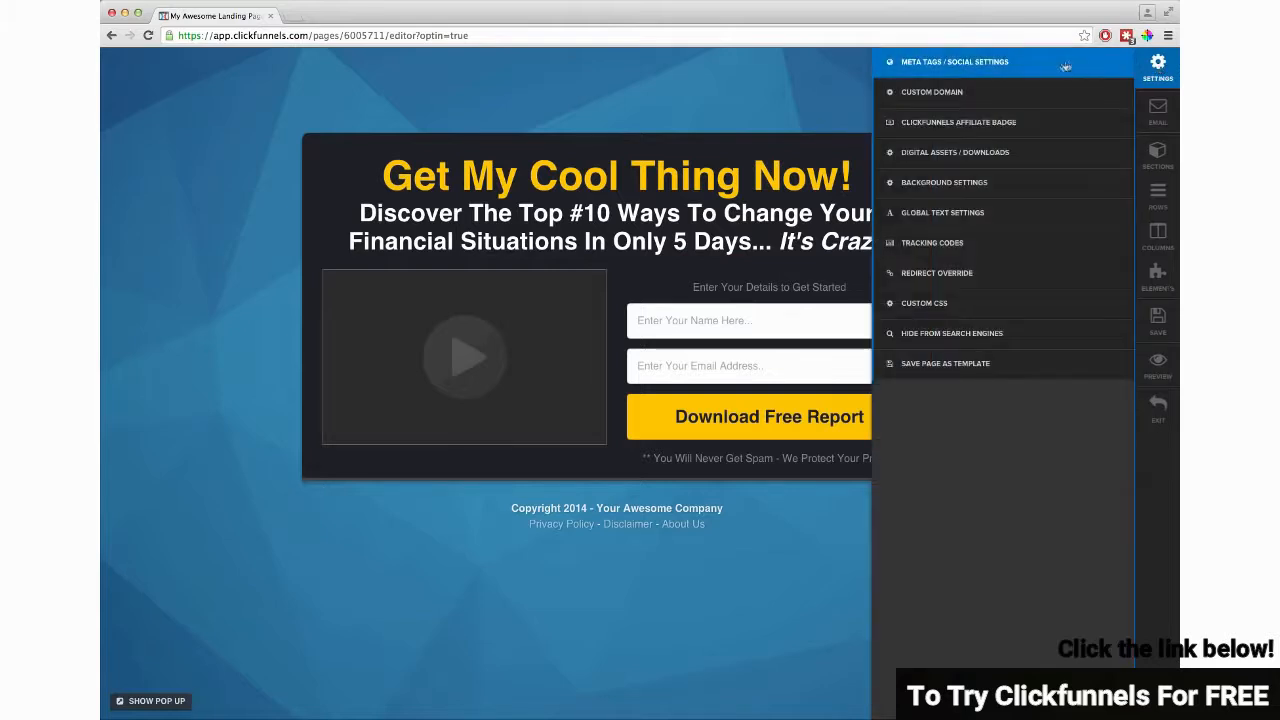
left_click(937, 184)
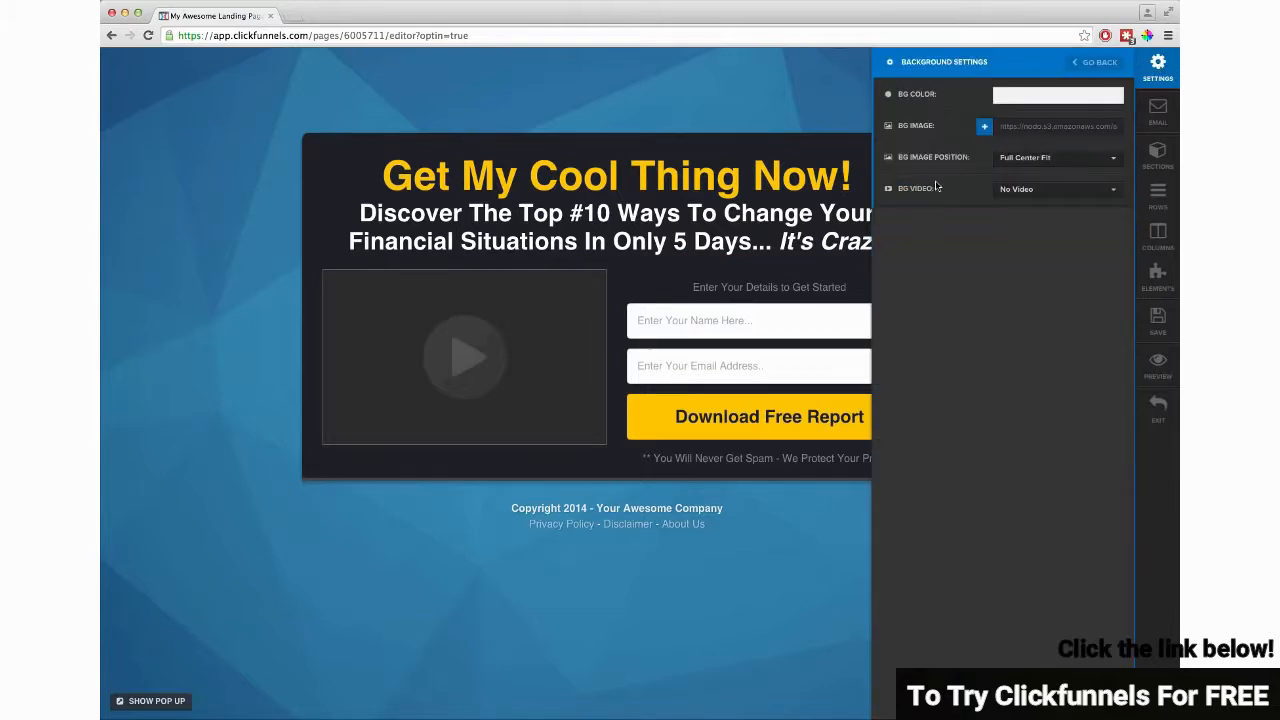
left_click(984, 127)
left_click(638, 479)
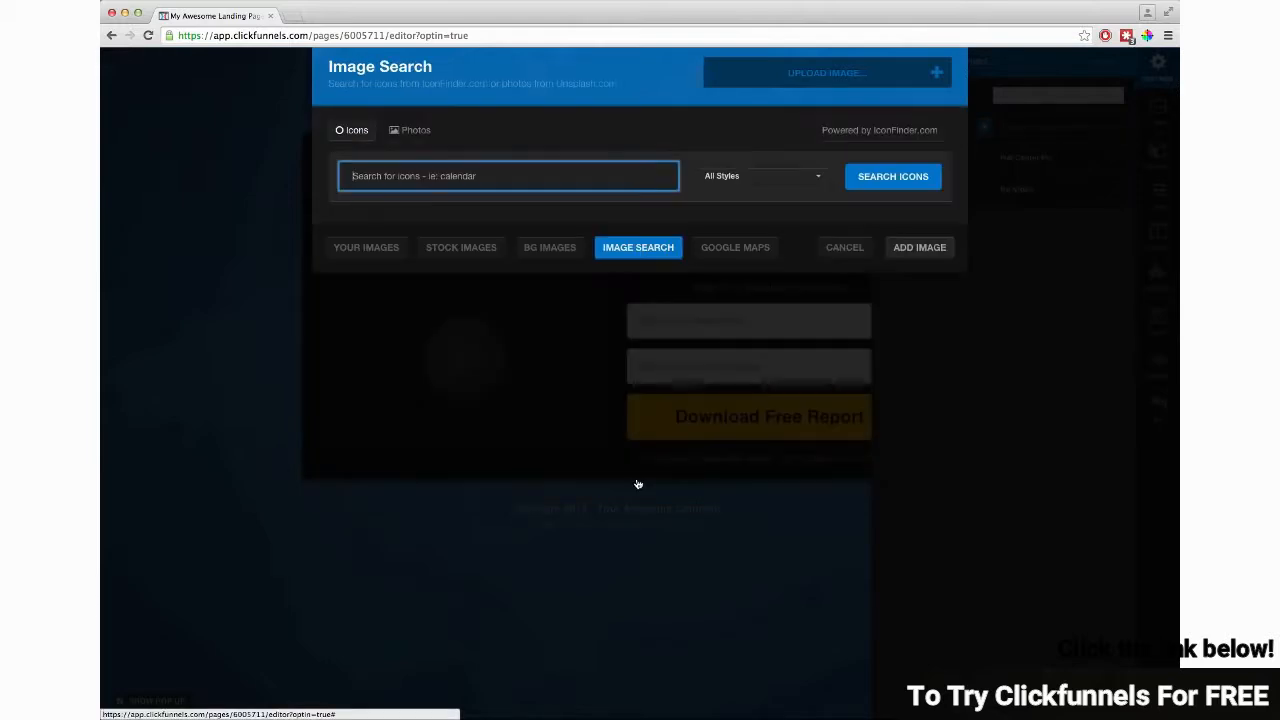
left_click(528, 250)
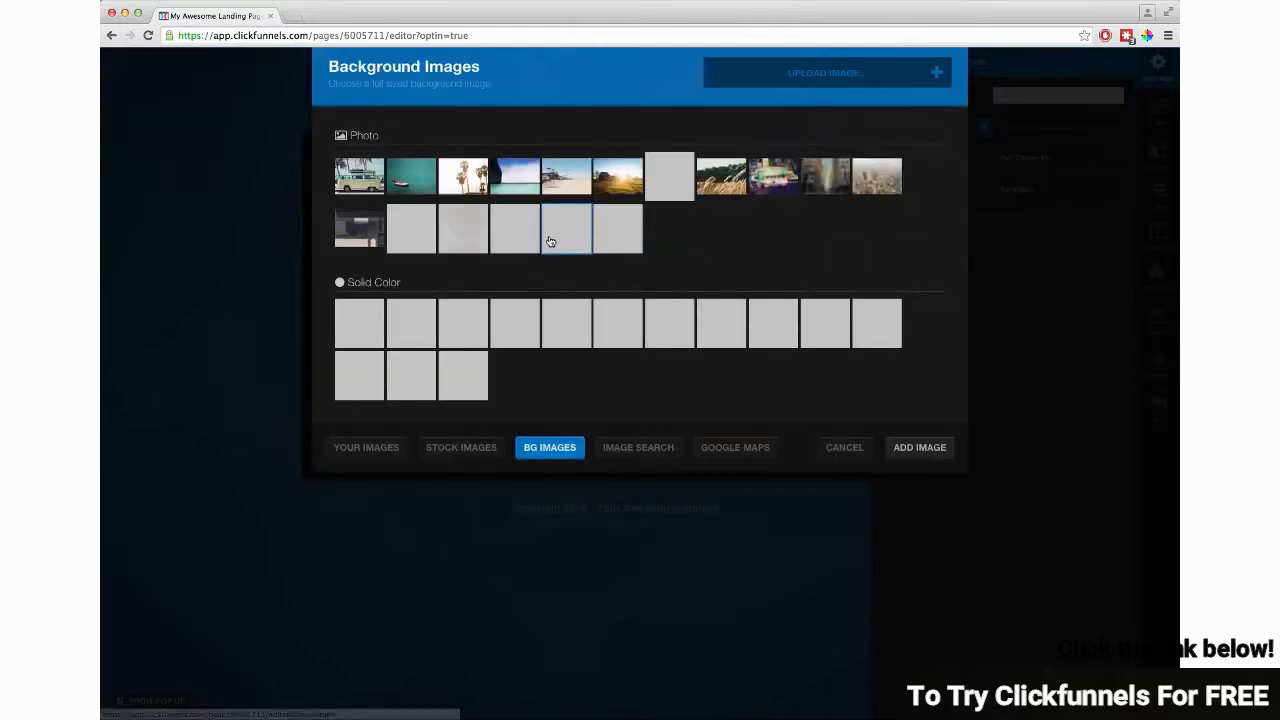
left_click(779, 172)
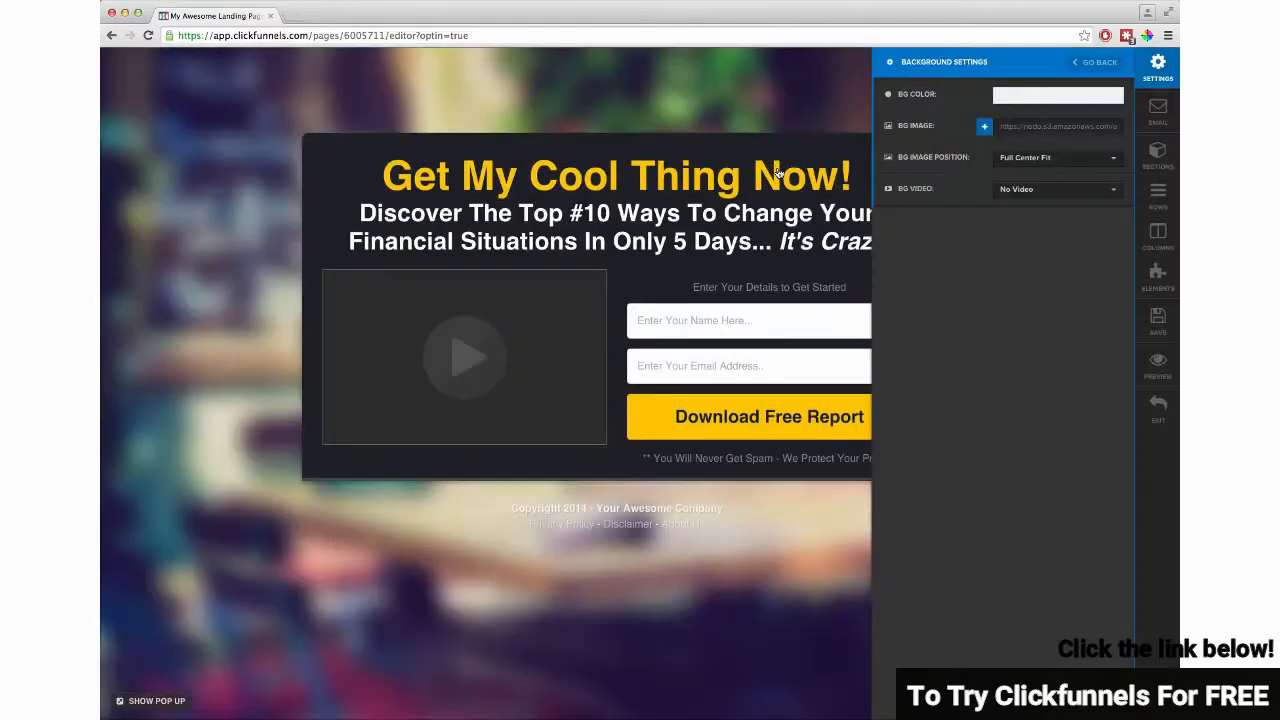
left_click(782, 538)
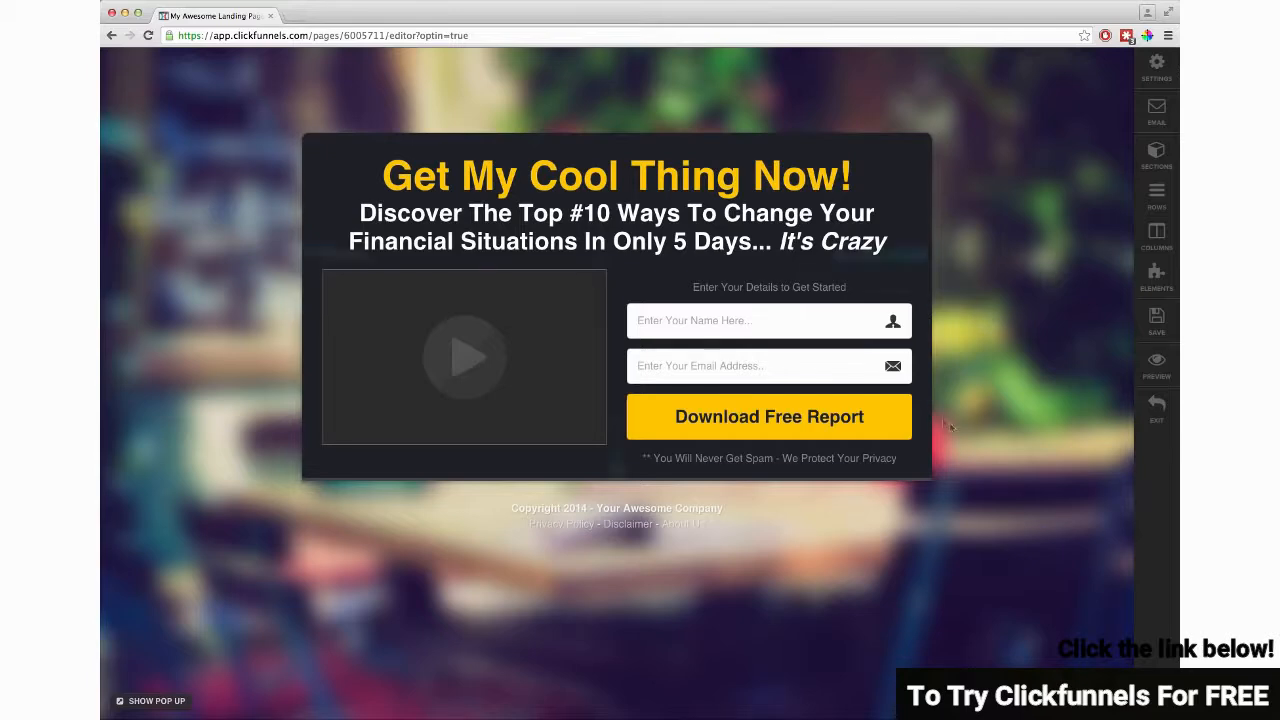
Add a Progress Bar element above the yellow headline.
left_click(616, 256)
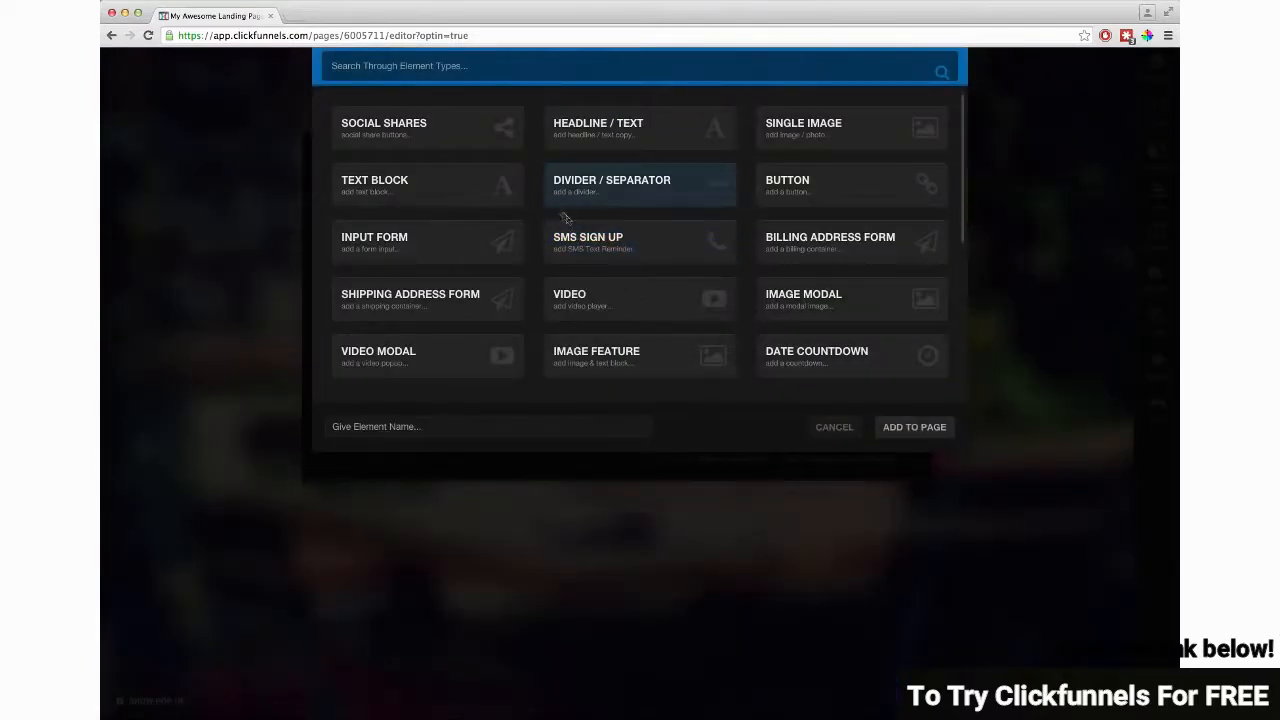
scroll(485, 244, "down", 5)
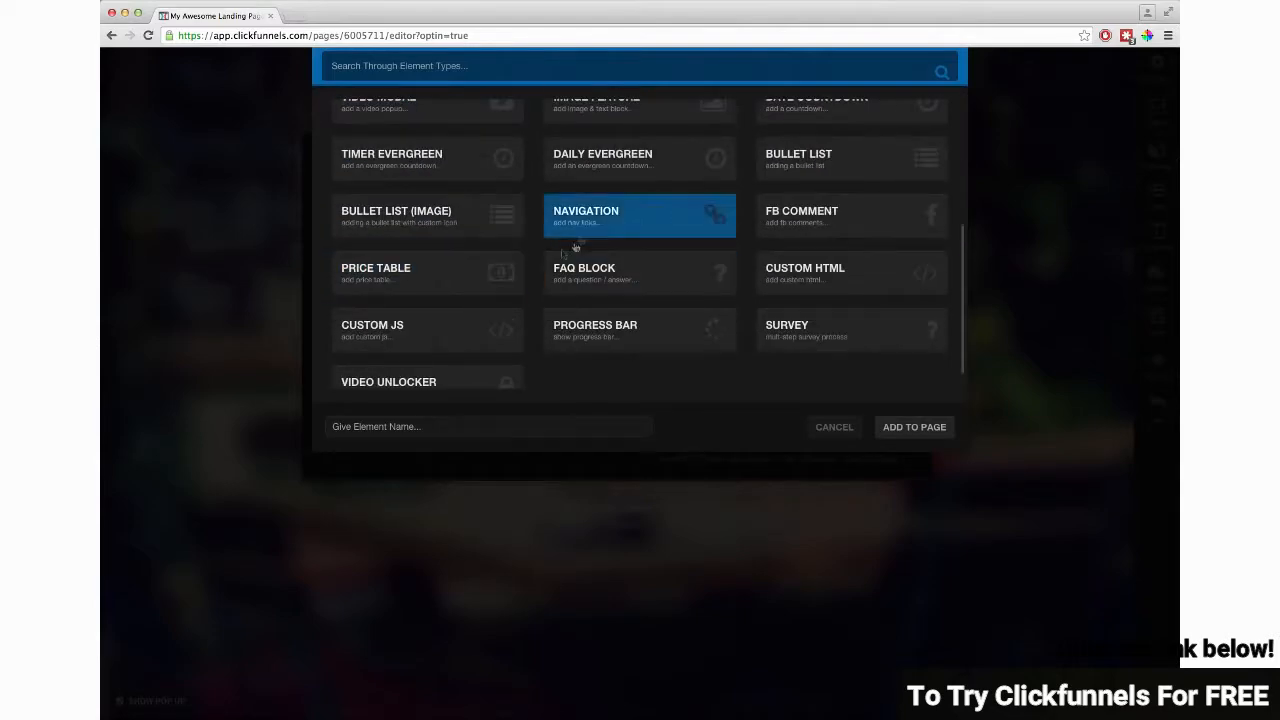
left_click(633, 335)
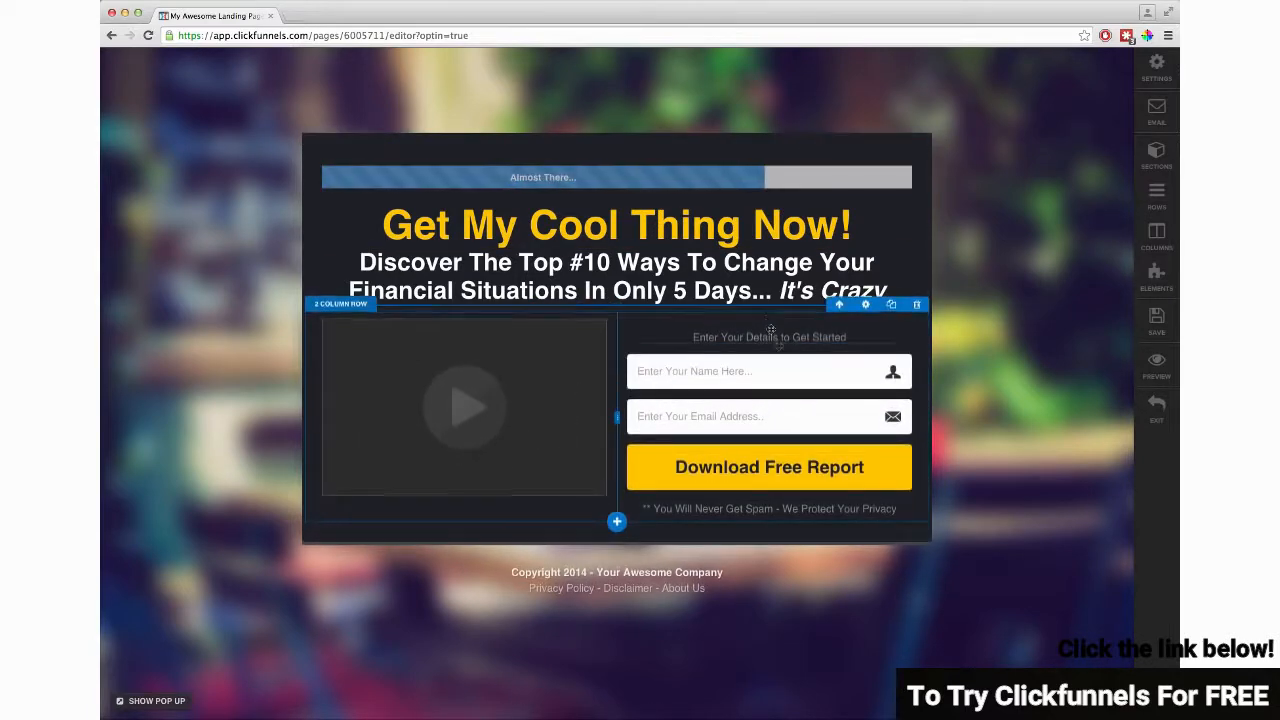
Add a Date Countdown element beneath the video in the left column.
left_click(465, 449)
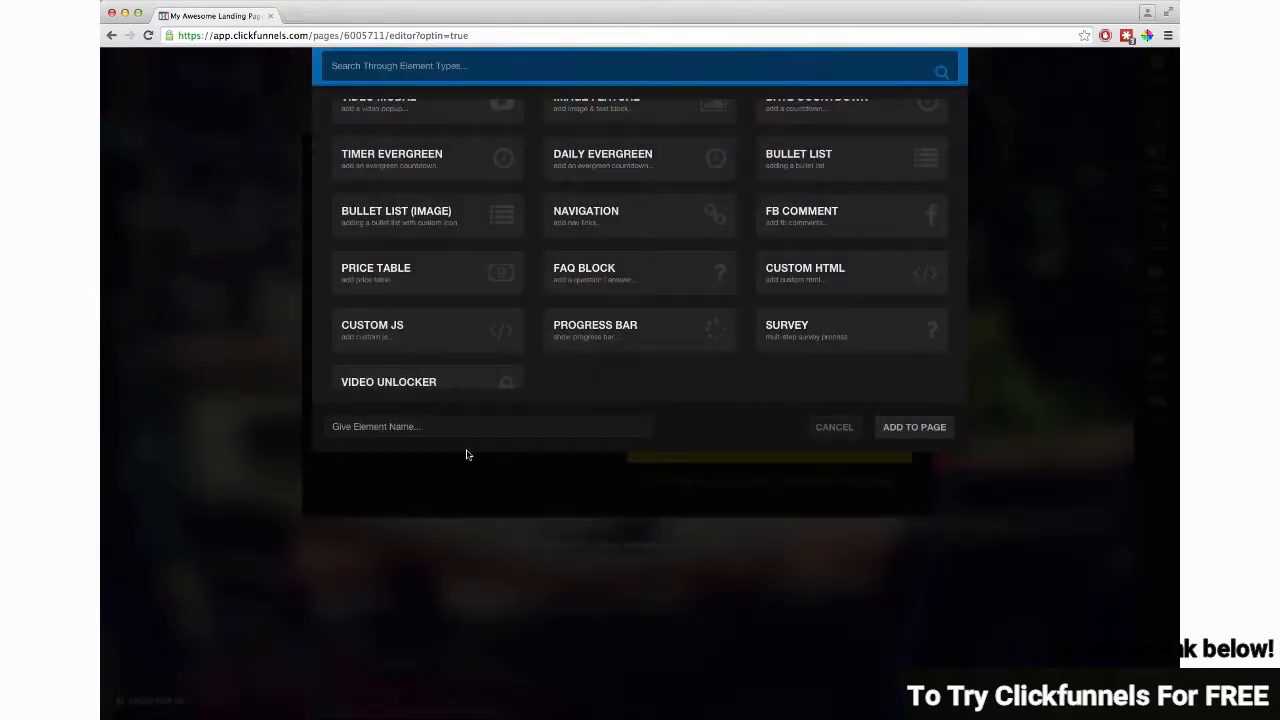
scroll(673, 307, "down", 1)
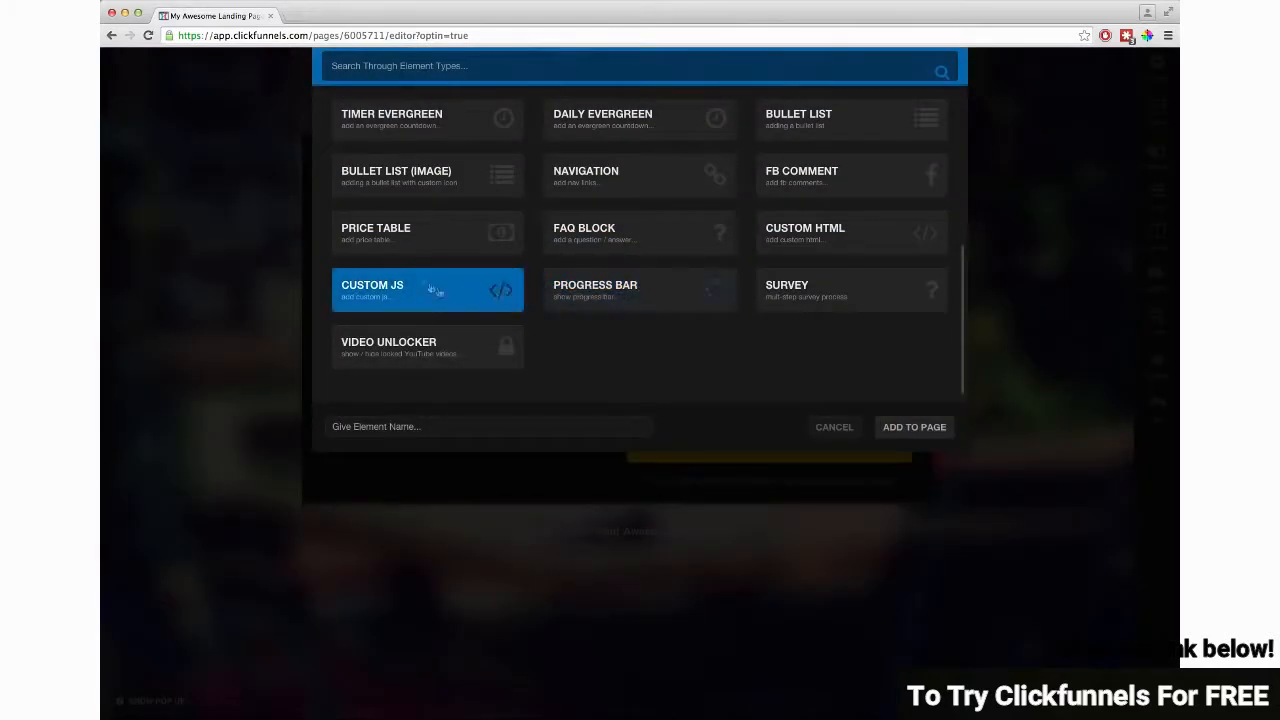
scroll(436, 292, "up", 3)
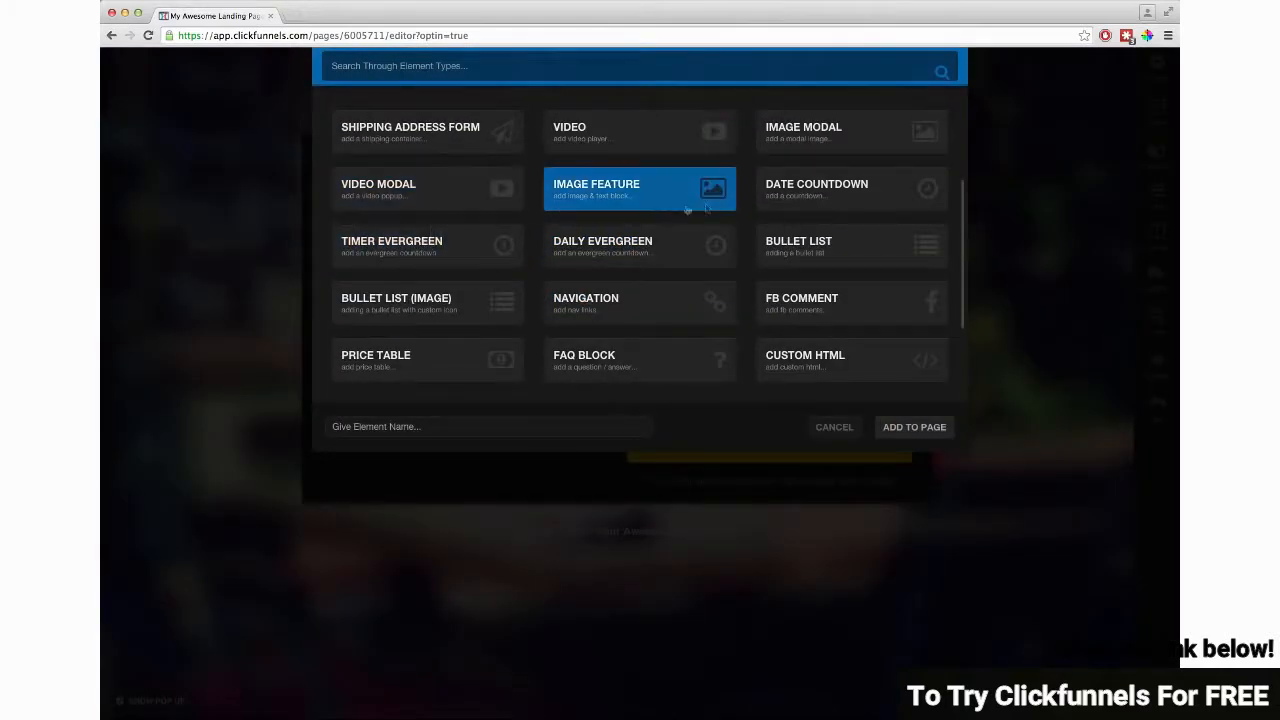
double_click(809, 200)
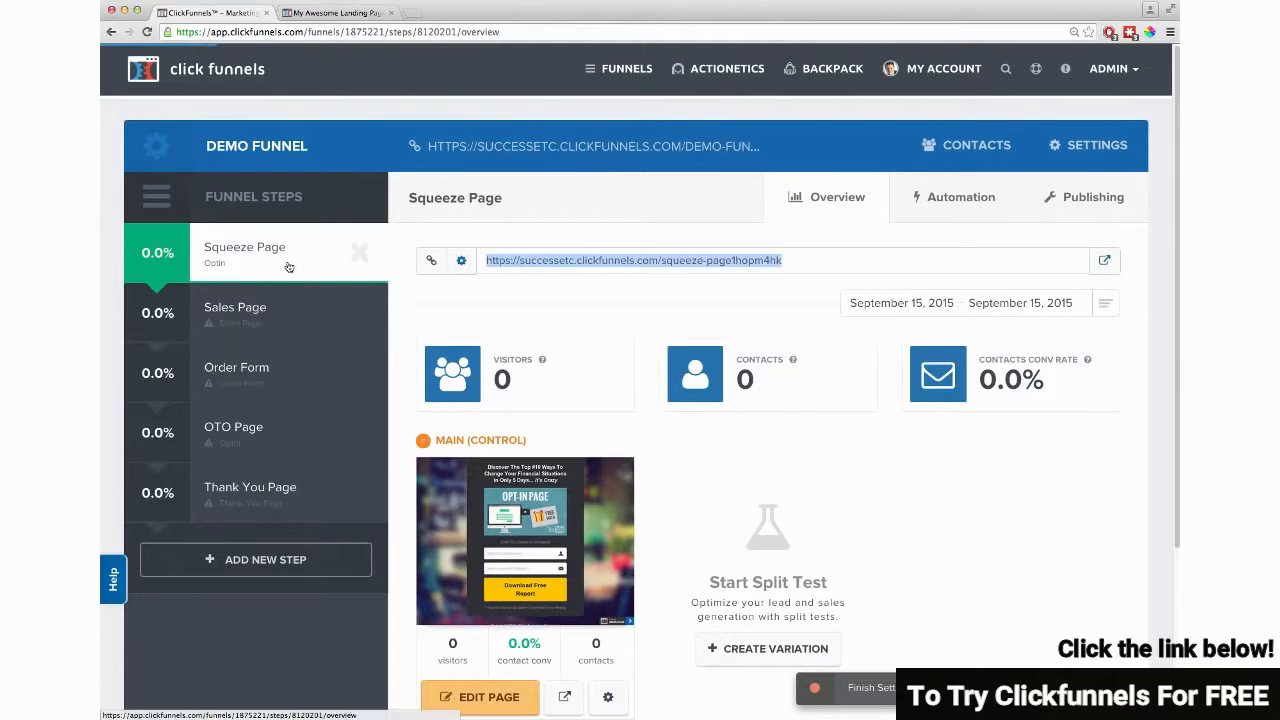
Browse the sales templates for the Sales Page step and apply the OTO Video template to it.
left_click(246, 316)
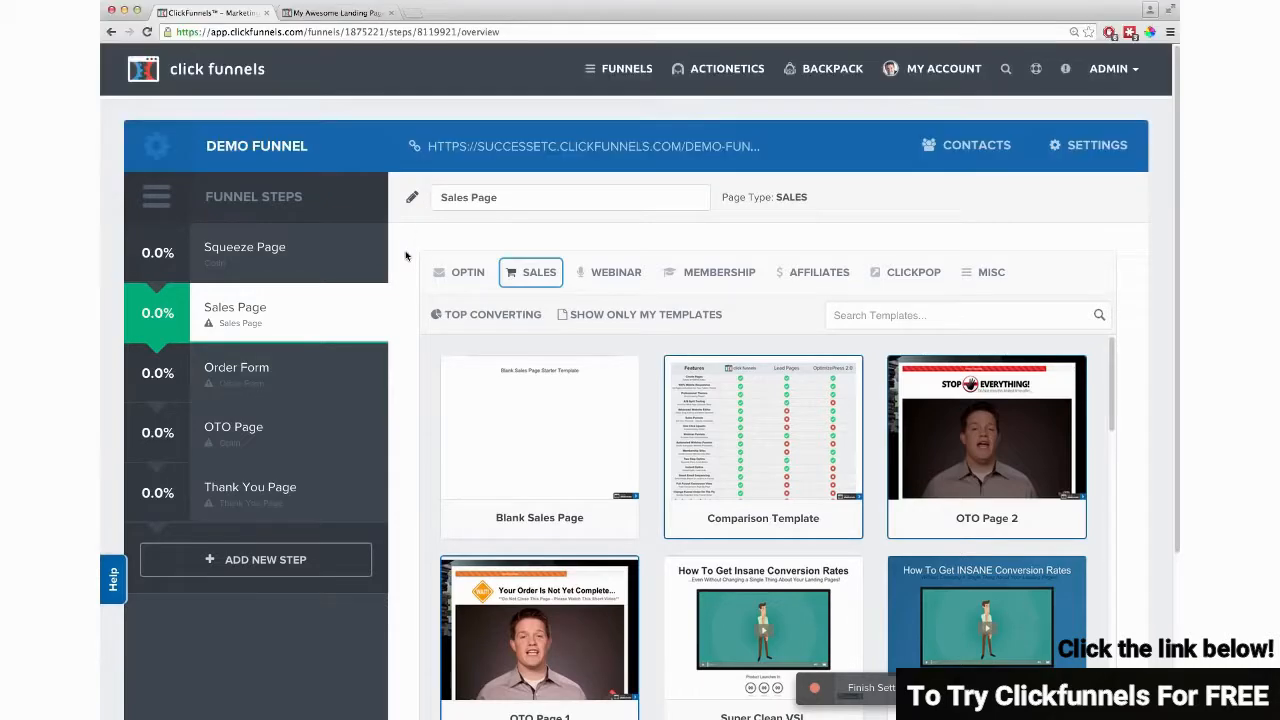
mouse_move(594, 385)
scroll(594, 385, "down", 5)
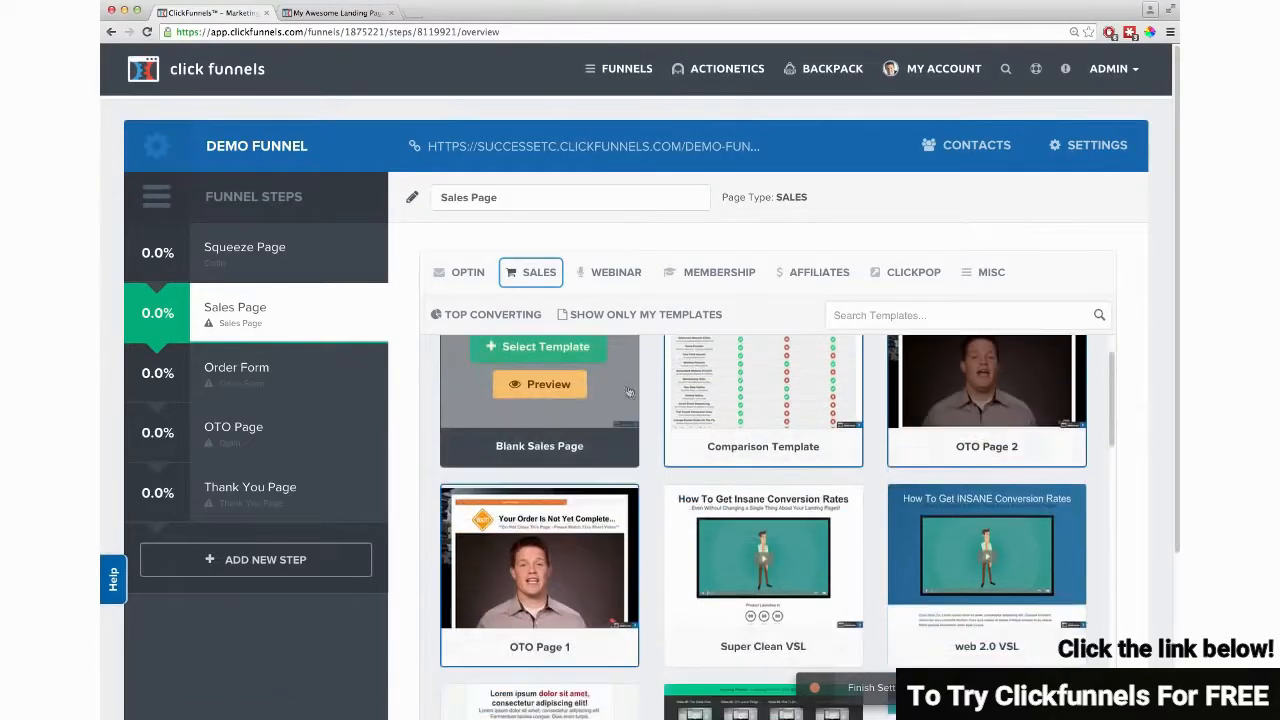
scroll(648, 432, "down", 7)
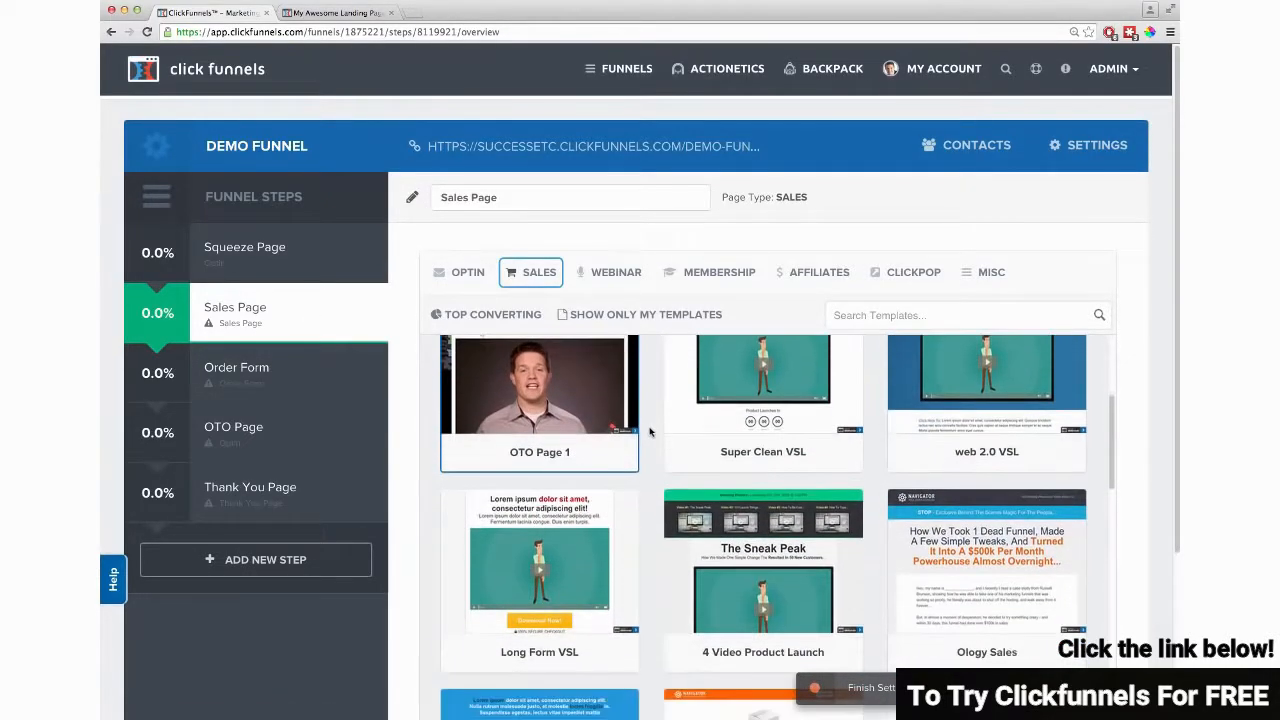
scroll(670, 438, "down", 7)
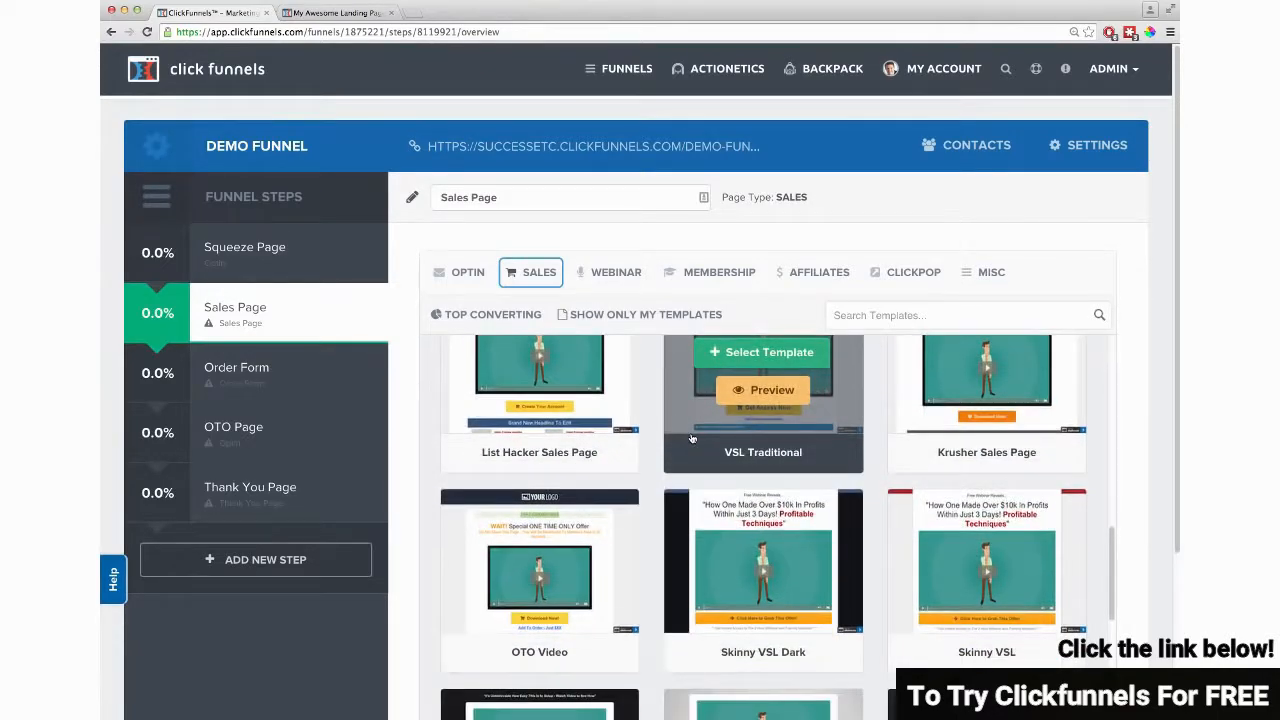
scroll(691, 438, "down", 3)
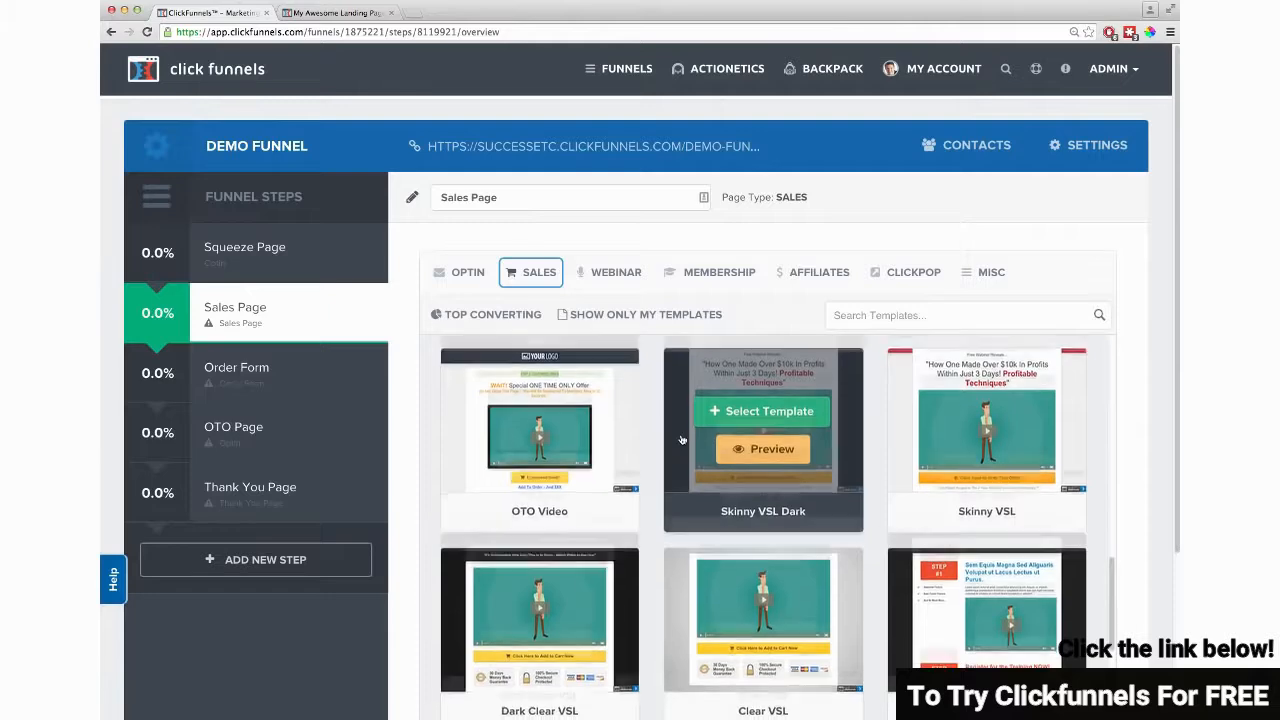
scroll(682, 440, "down", 3)
scroll(682, 440, "up", 3)
mouse_move(543, 420)
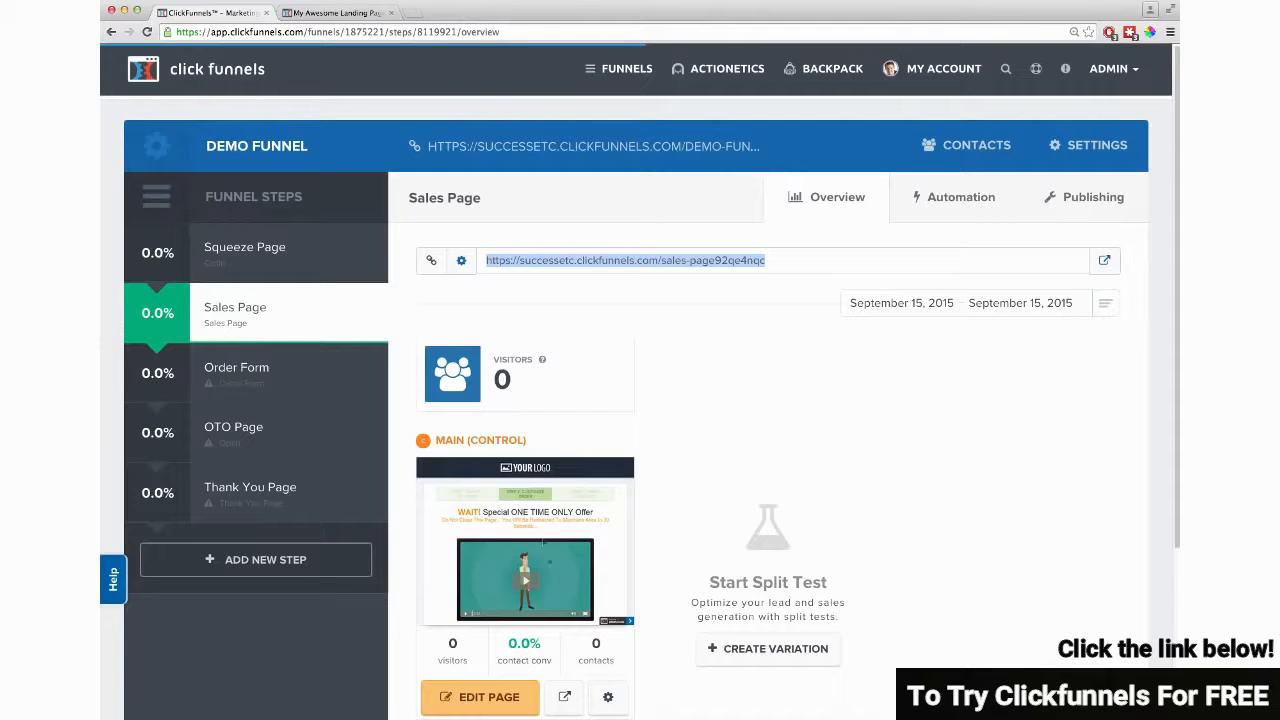
Browse the sales templates for the Order Form step and apply the Skinny Order Form template to it.
left_click(258, 370)
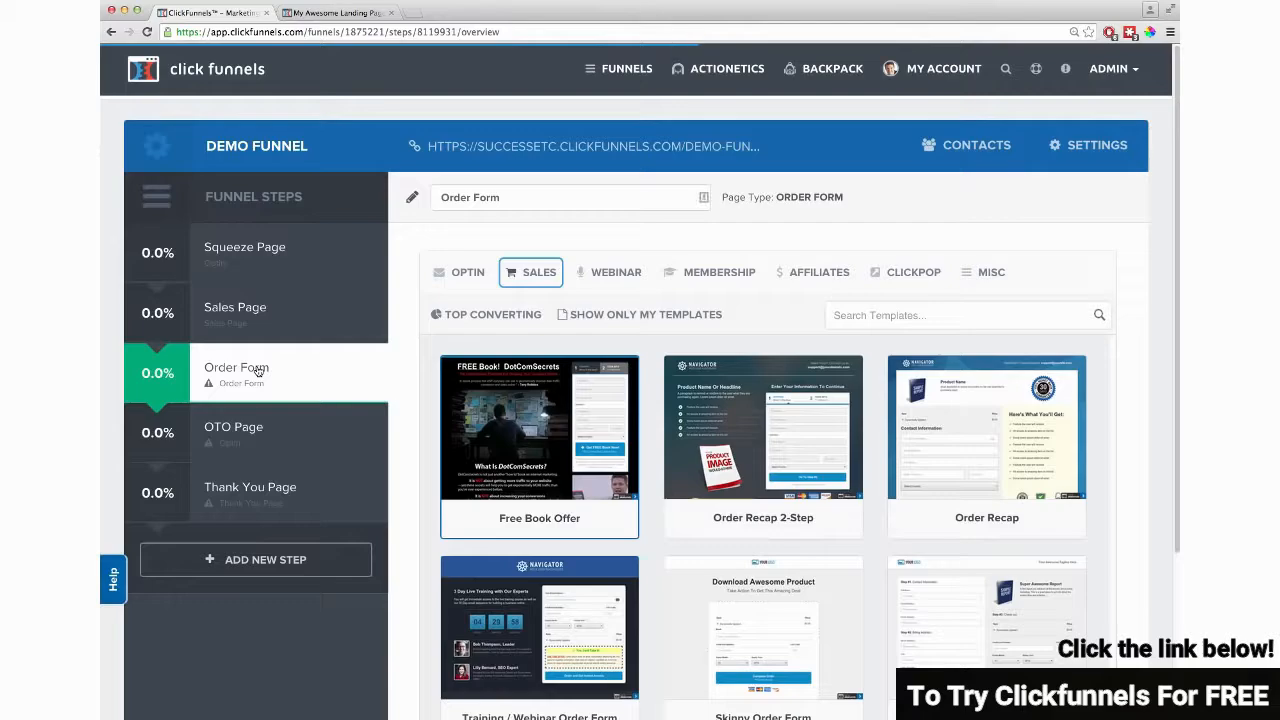
scroll(622, 574, "down", 2)
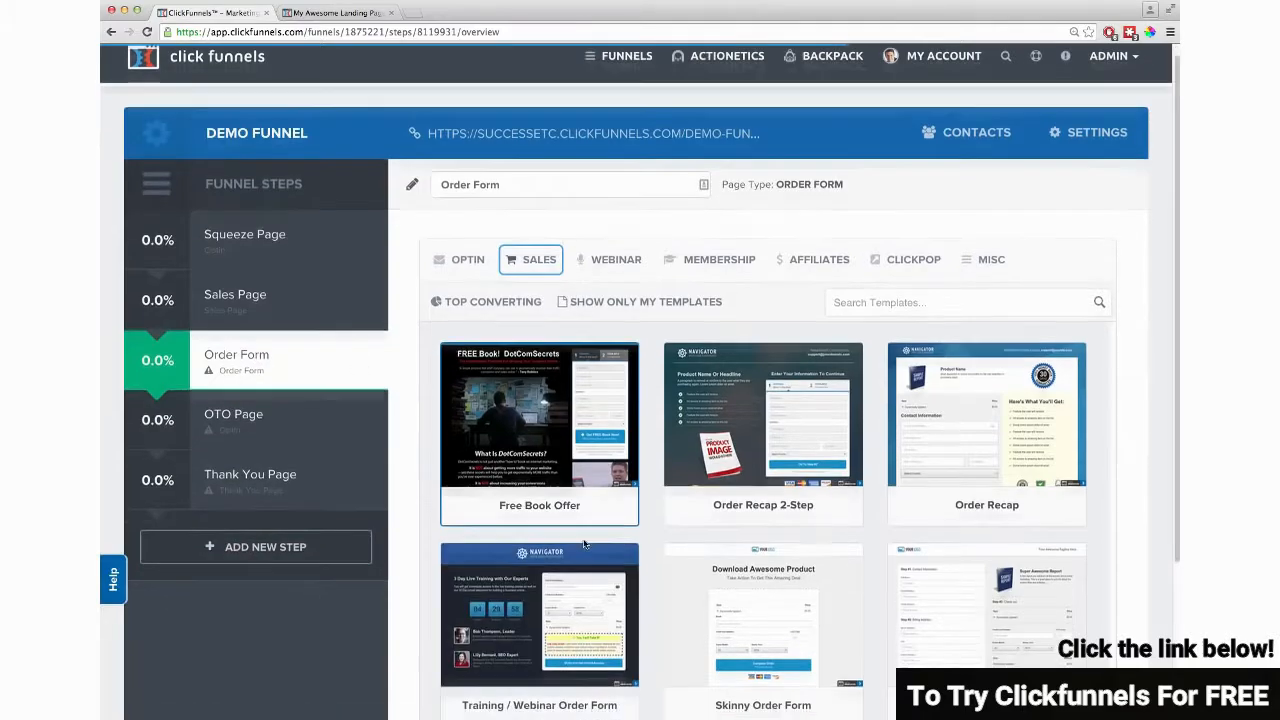
scroll(622, 574, "down", 1)
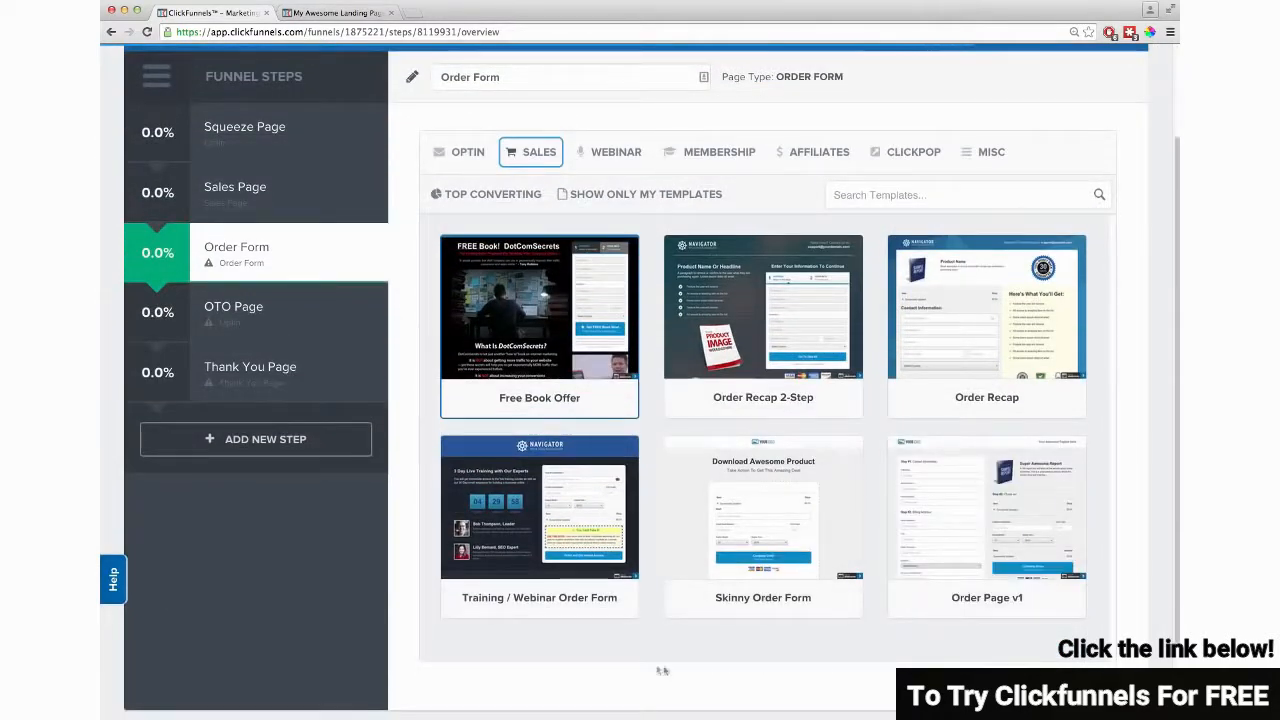
left_click(748, 496)
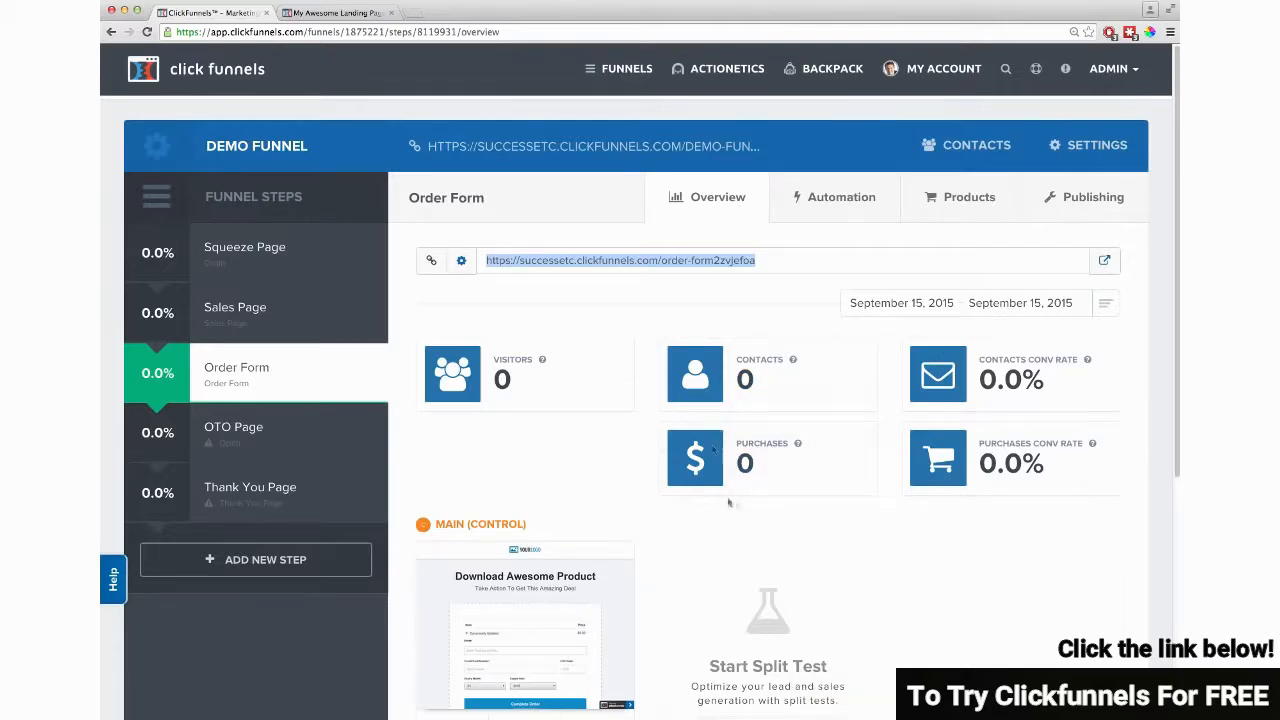
Open the Order Form step's main (control) page for editing.
scroll(640, 491, "down", 2)
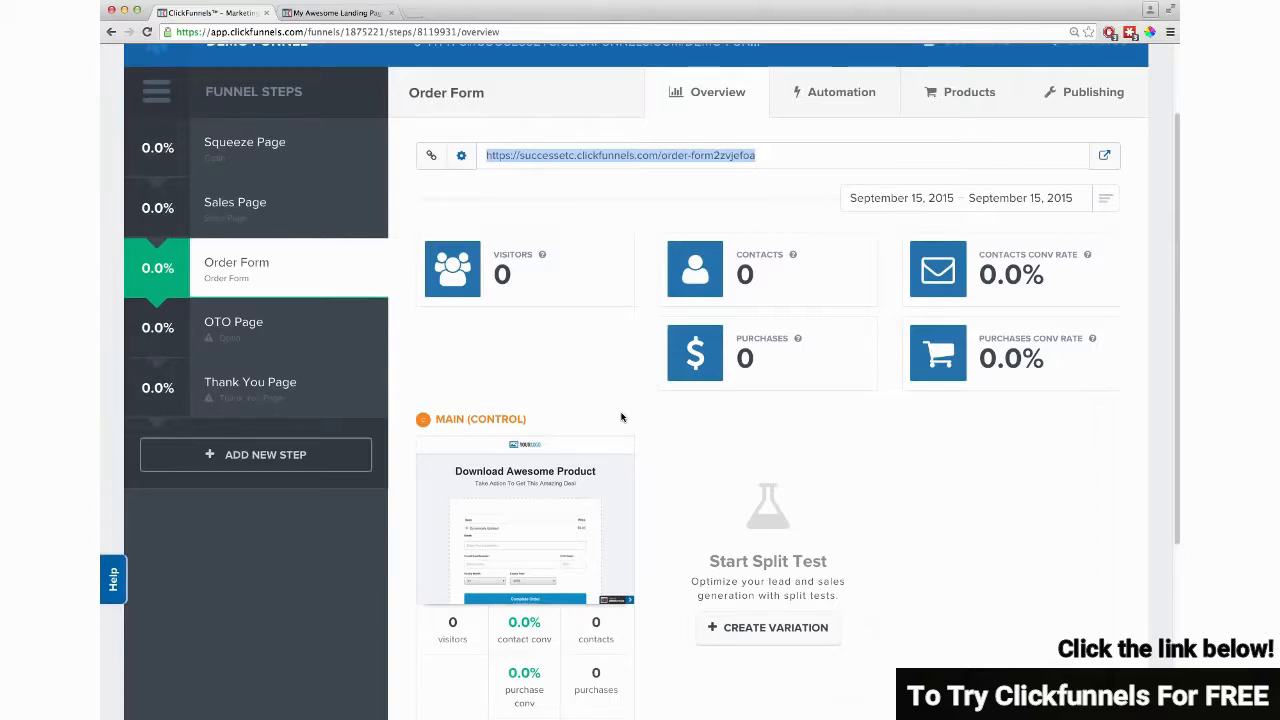
left_click(646, 581)
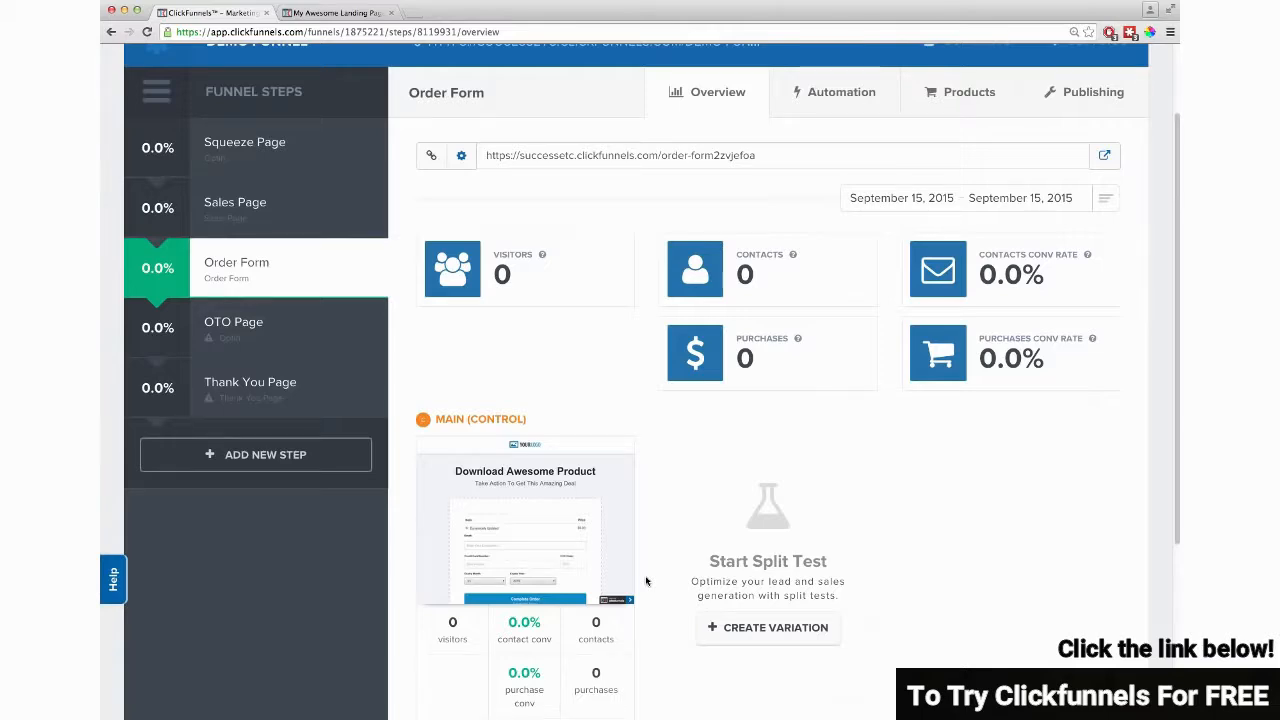
scroll(646, 581, "down", 3)
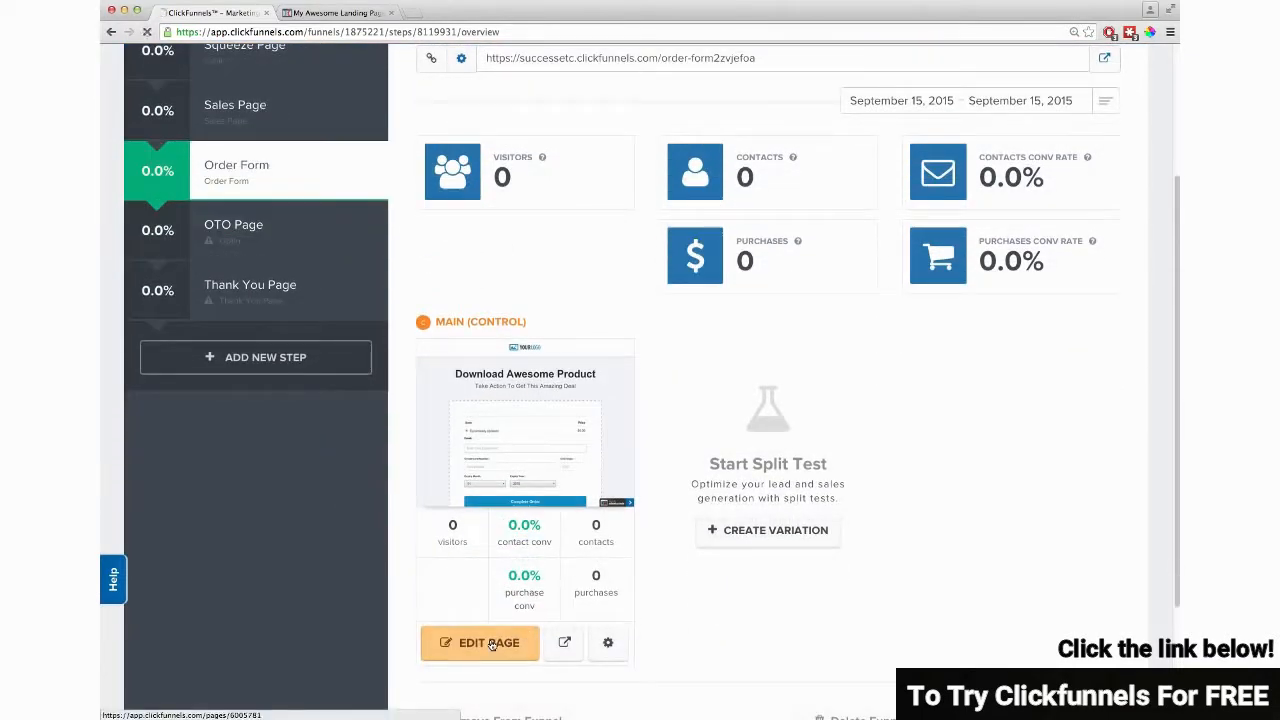
left_click(489, 643)
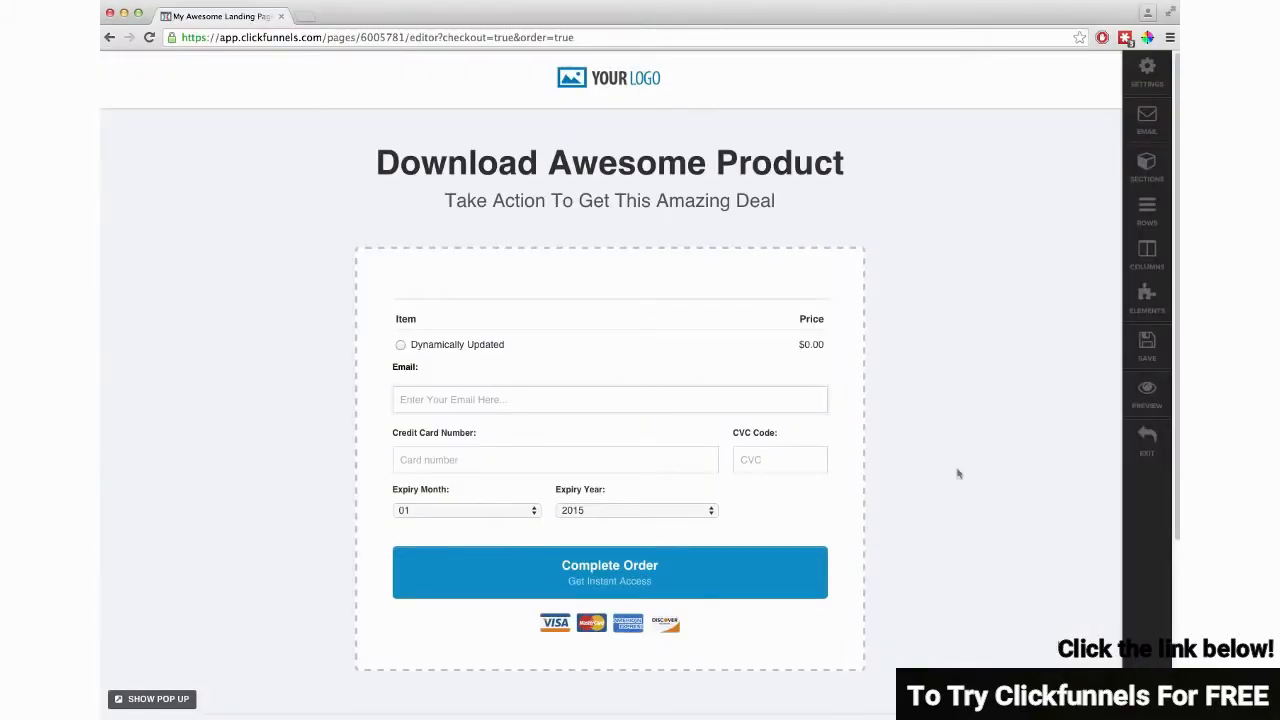
Replace the placeholder header logo with the click funnels logo image and set its width to 250.
left_click(620, 78)
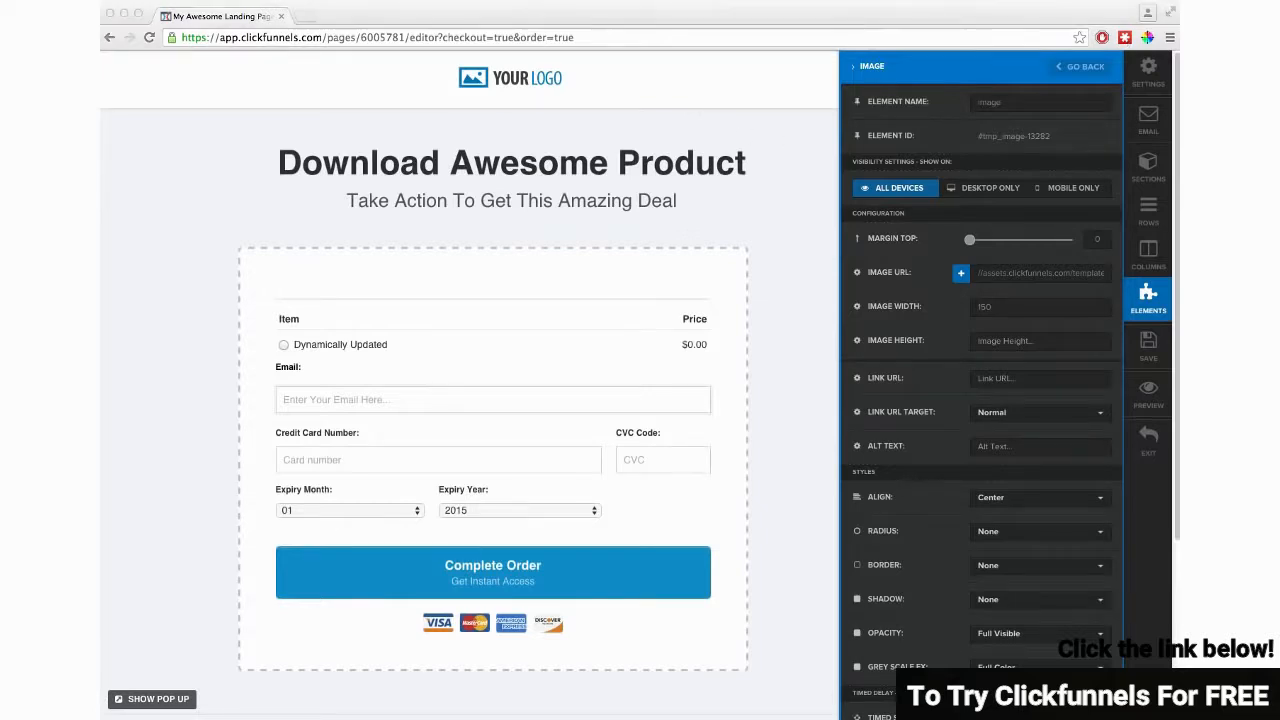
triple_click(1010, 276)
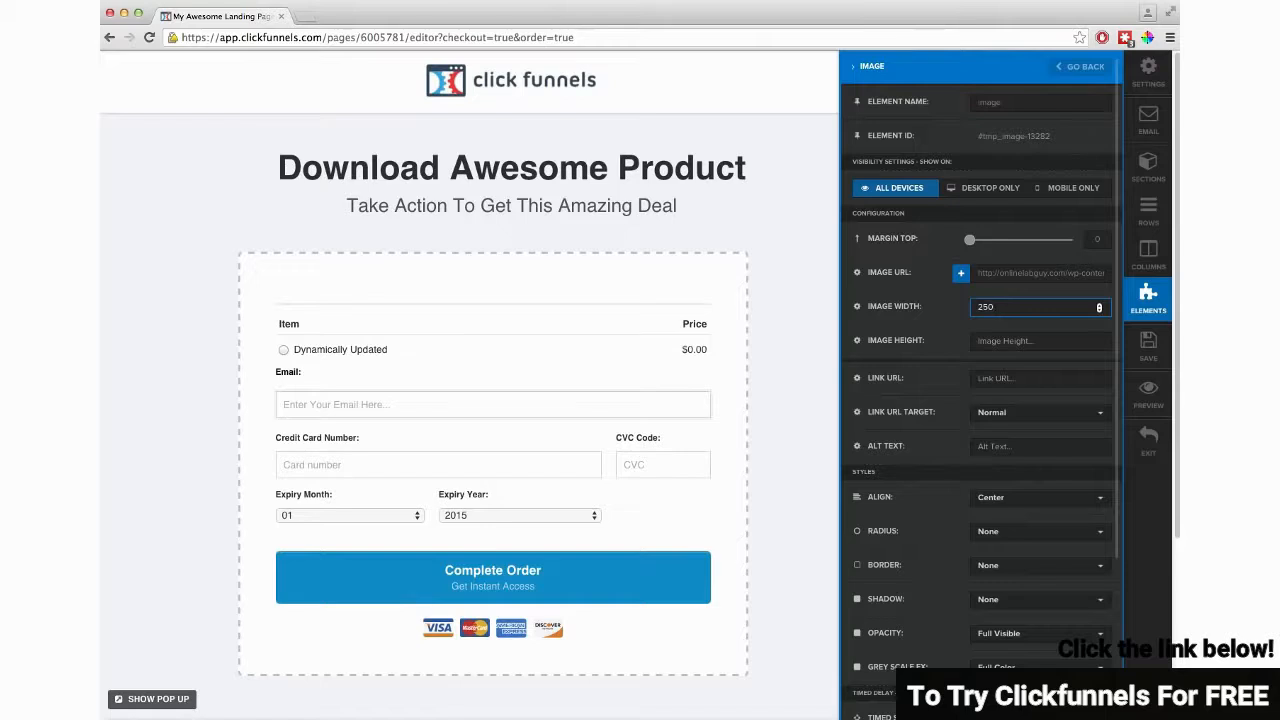
left_click(812, 300)
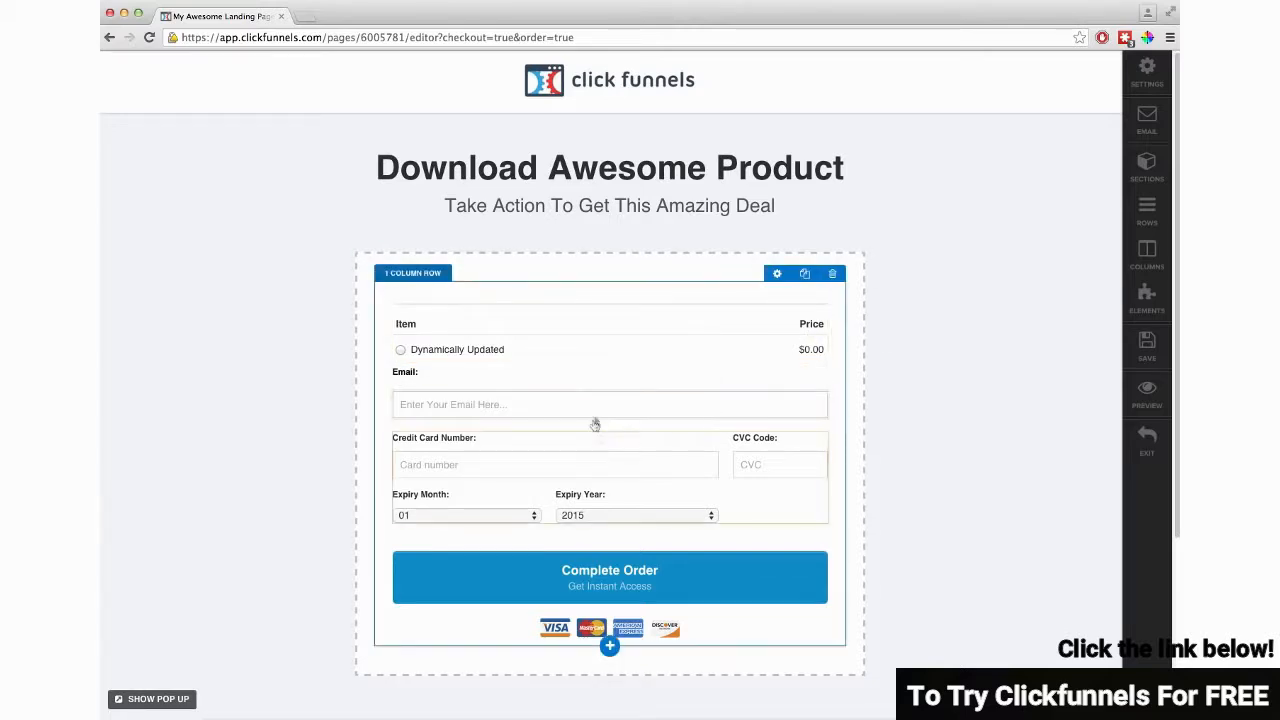
Reorder the order form elements so the Complete Order button comes first, and set the section's width to Medium.
mouse_move(586, 336)
left_mouse_down()
mouse_move(620, 351)
mouse_move(604, 345)
left_mouse_up()
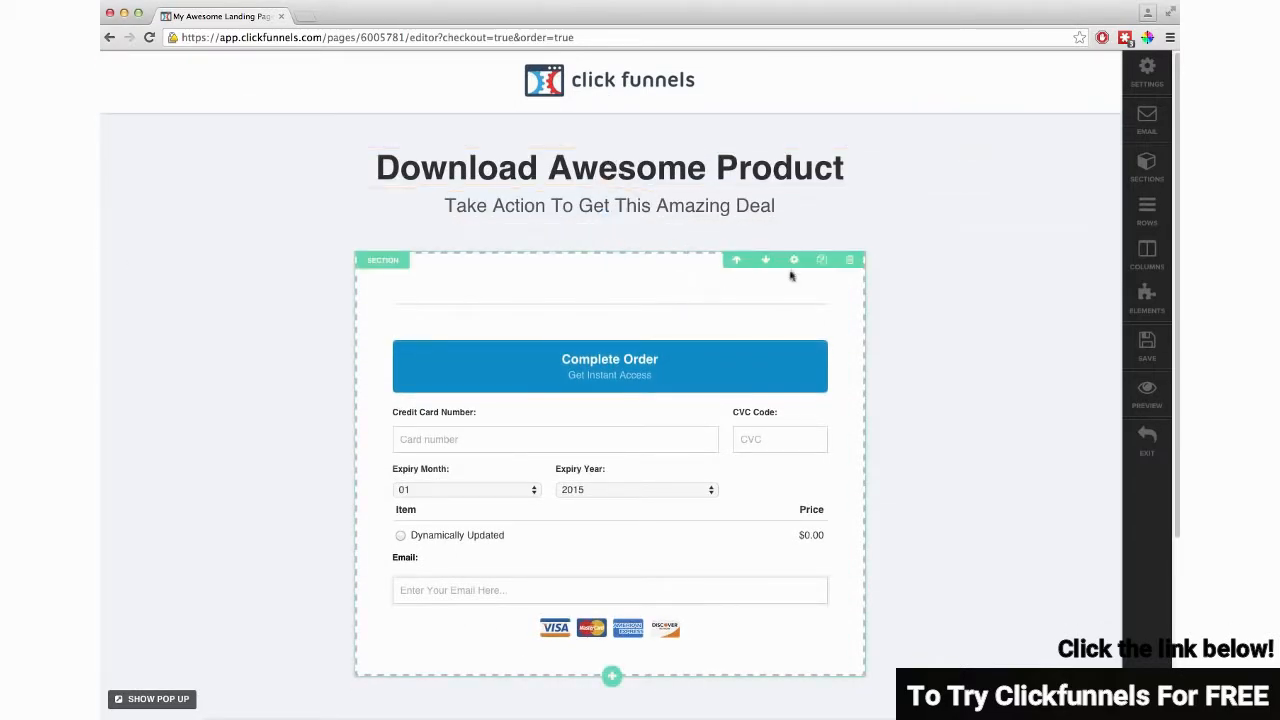
left_click(793, 260)
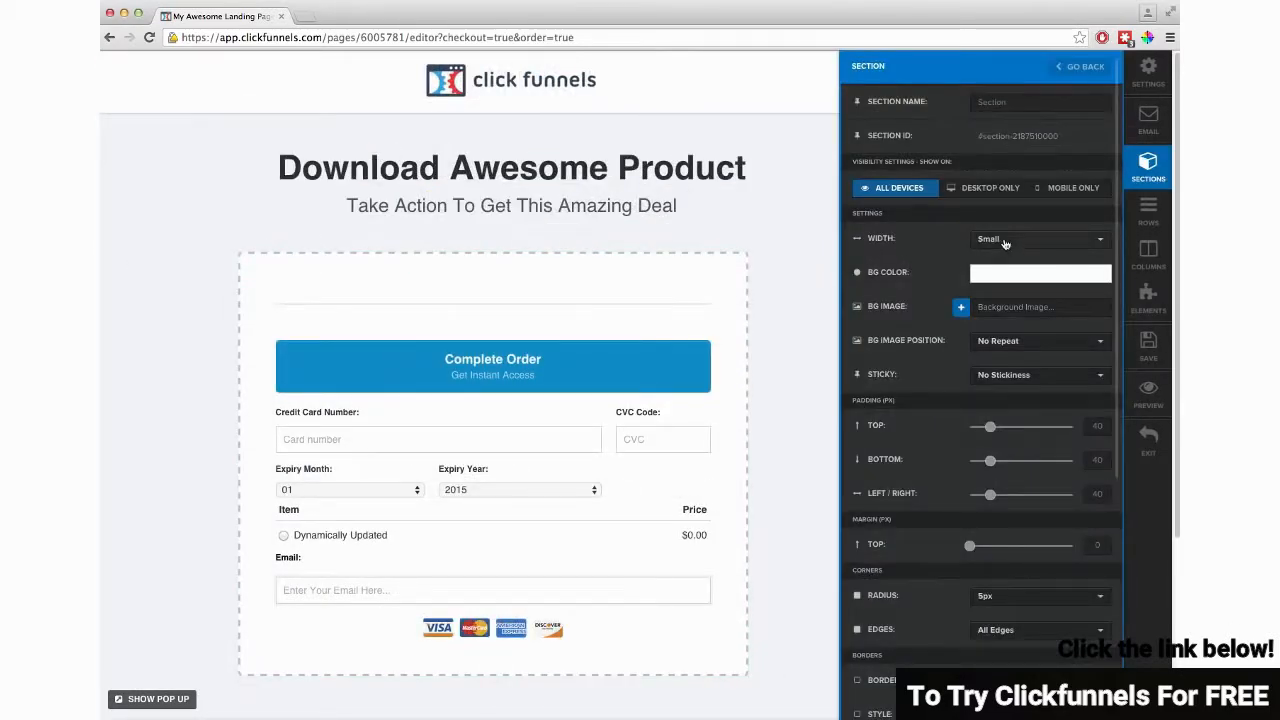
left_click(1005, 243)
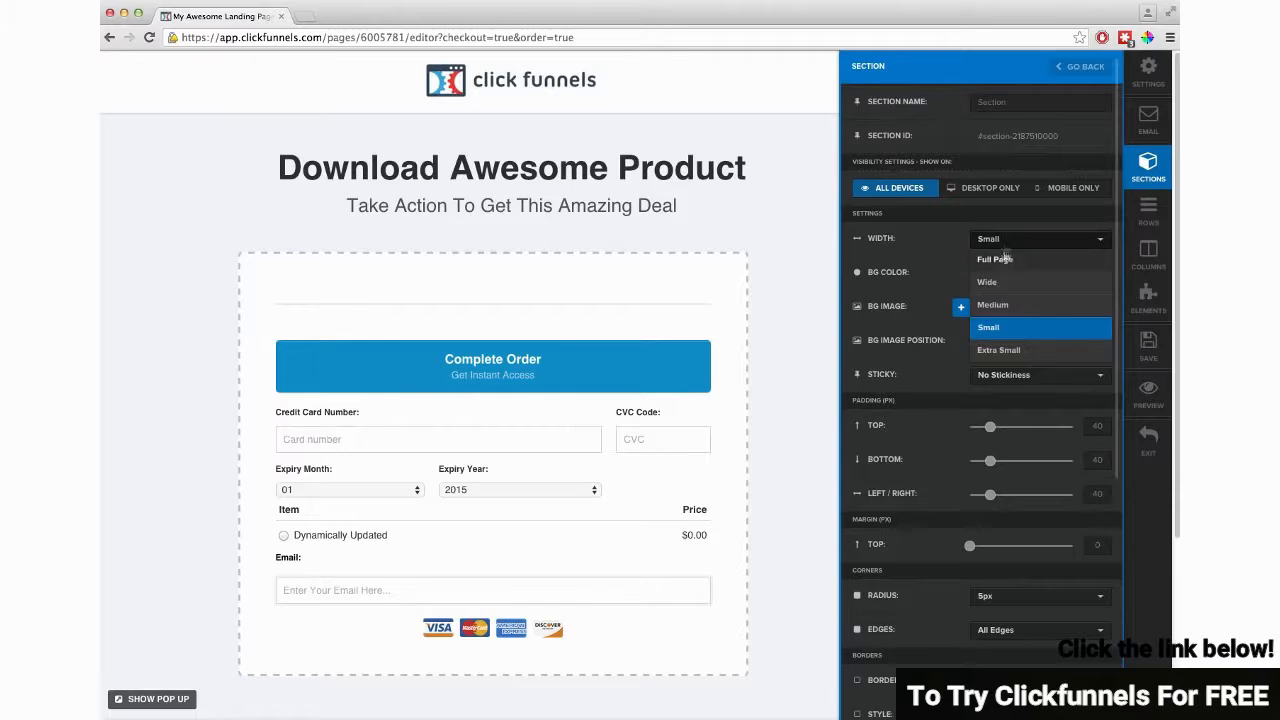
left_click(1000, 305)
left_click(643, 288)
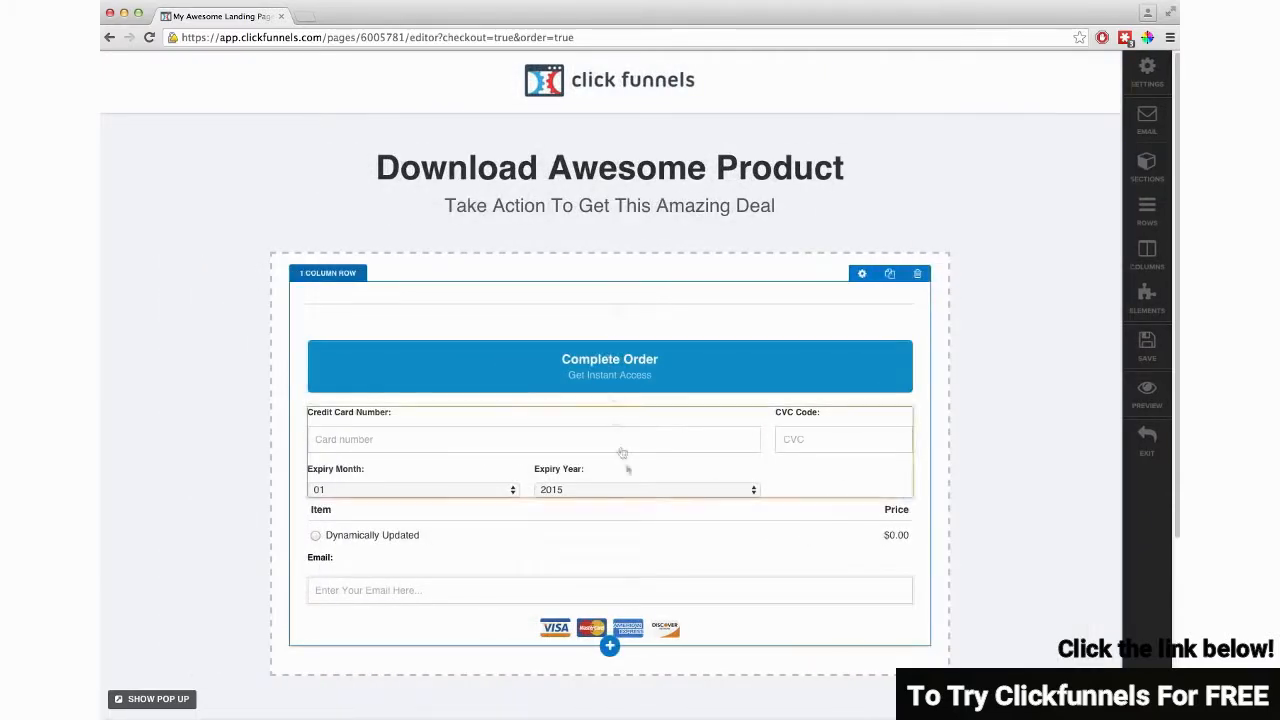
Add a 2 Column Block at the head of the order form section and widen its left column.
left_click(609, 645)
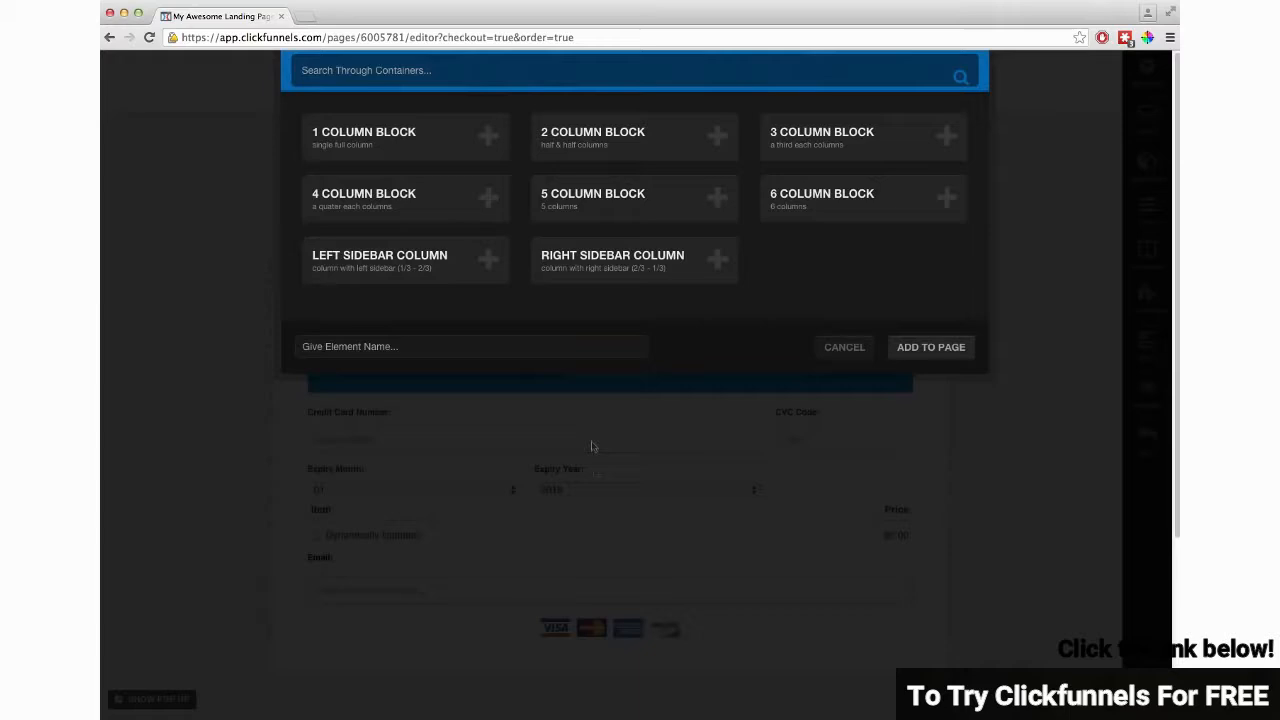
left_click(606, 145)
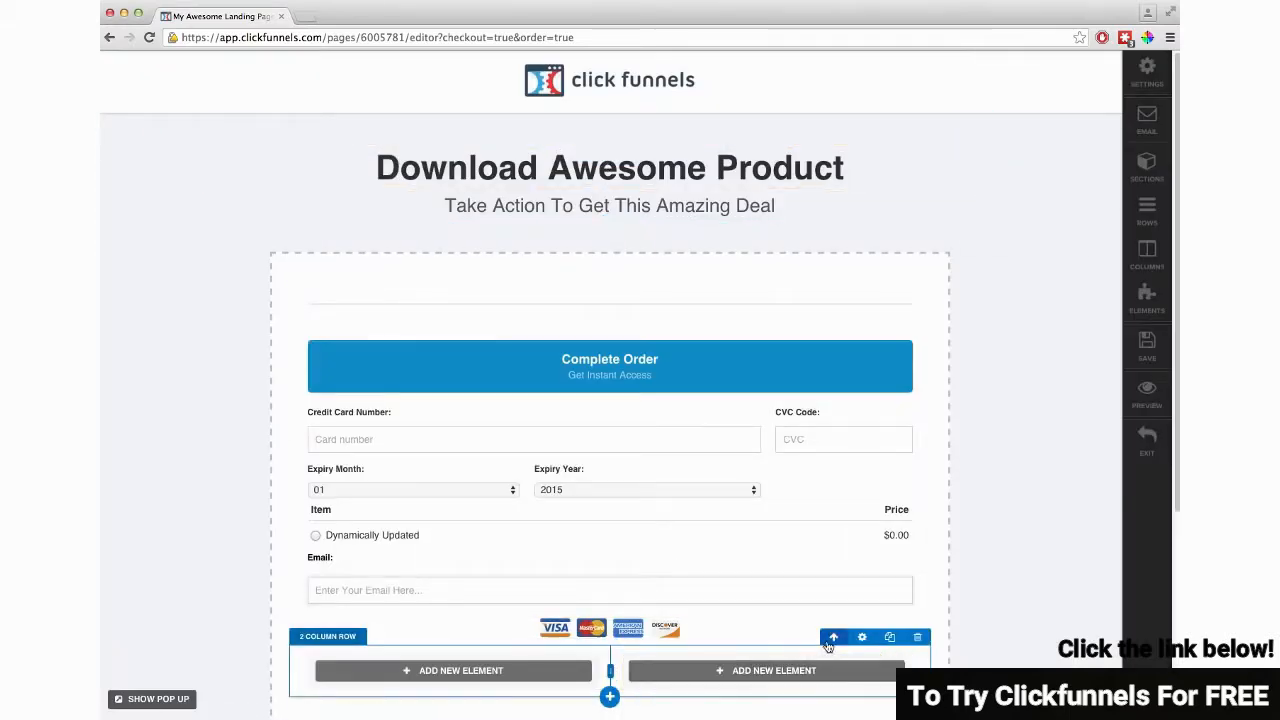
left_click(833, 634)
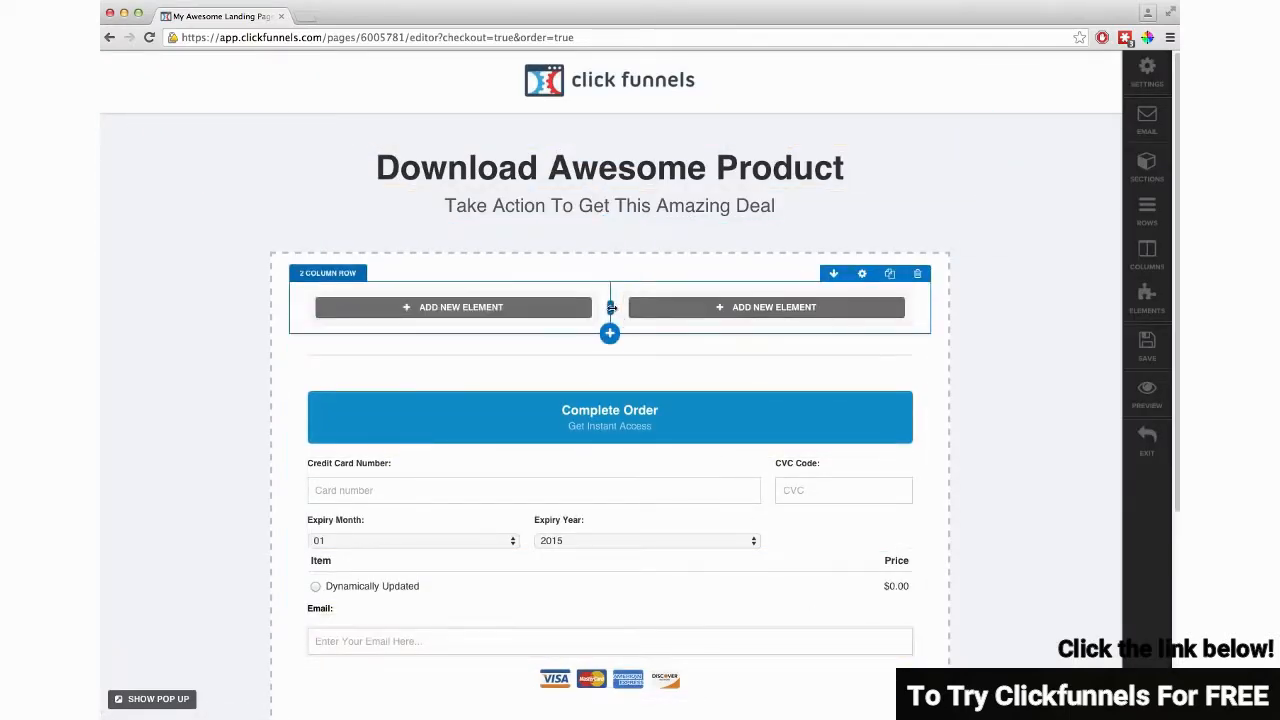
left_click_drag(614, 309, 660, 309)
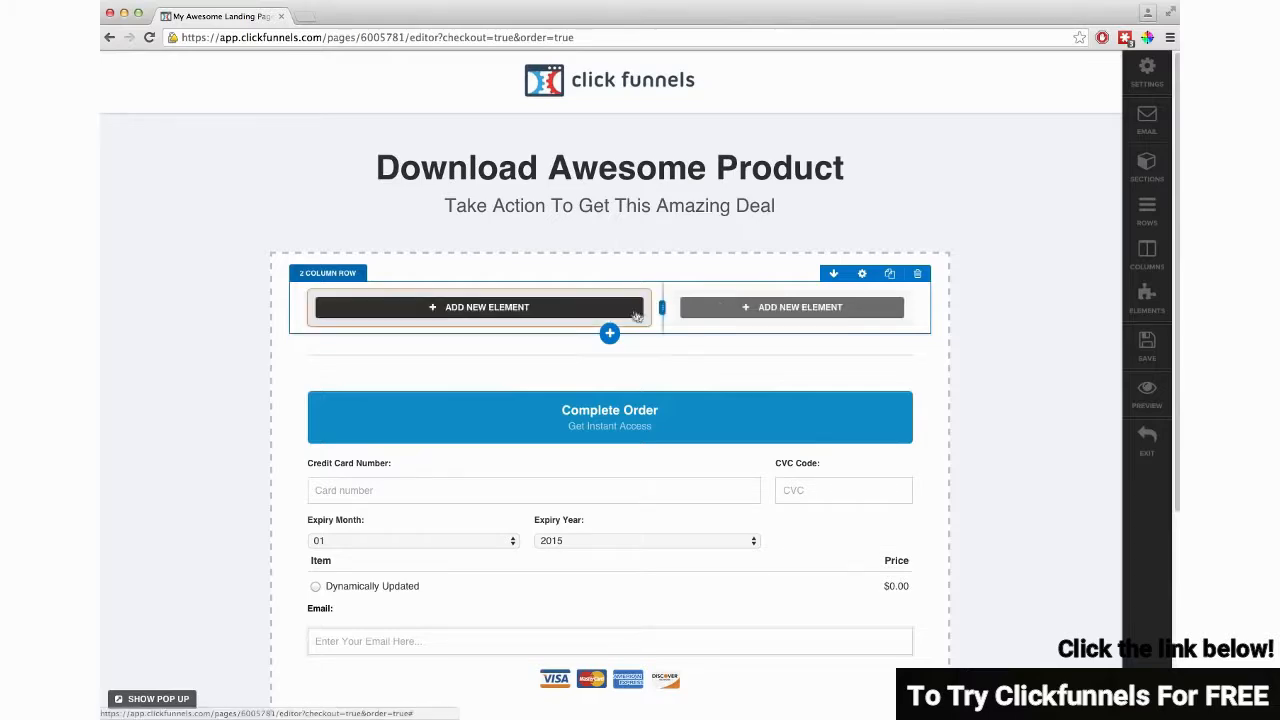
Add a Video element to the left column of the new two-column row.
left_click(616, 309)
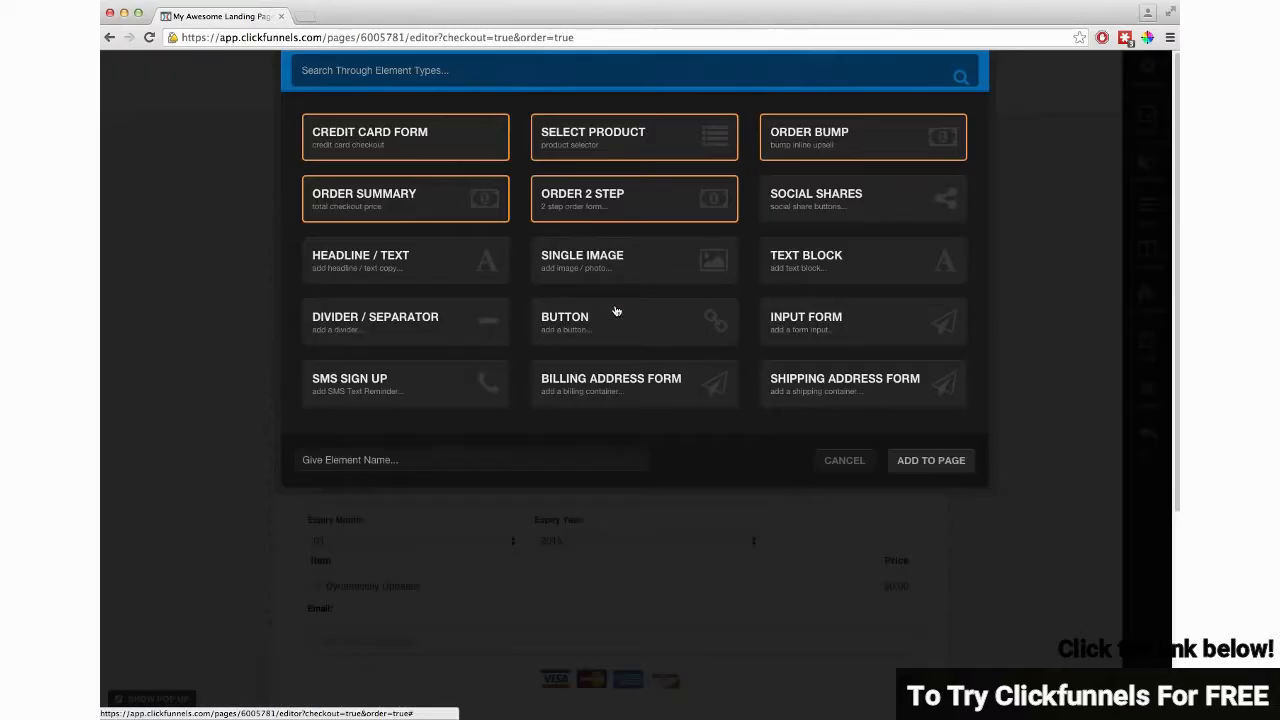
scroll(631, 340, "down", 3)
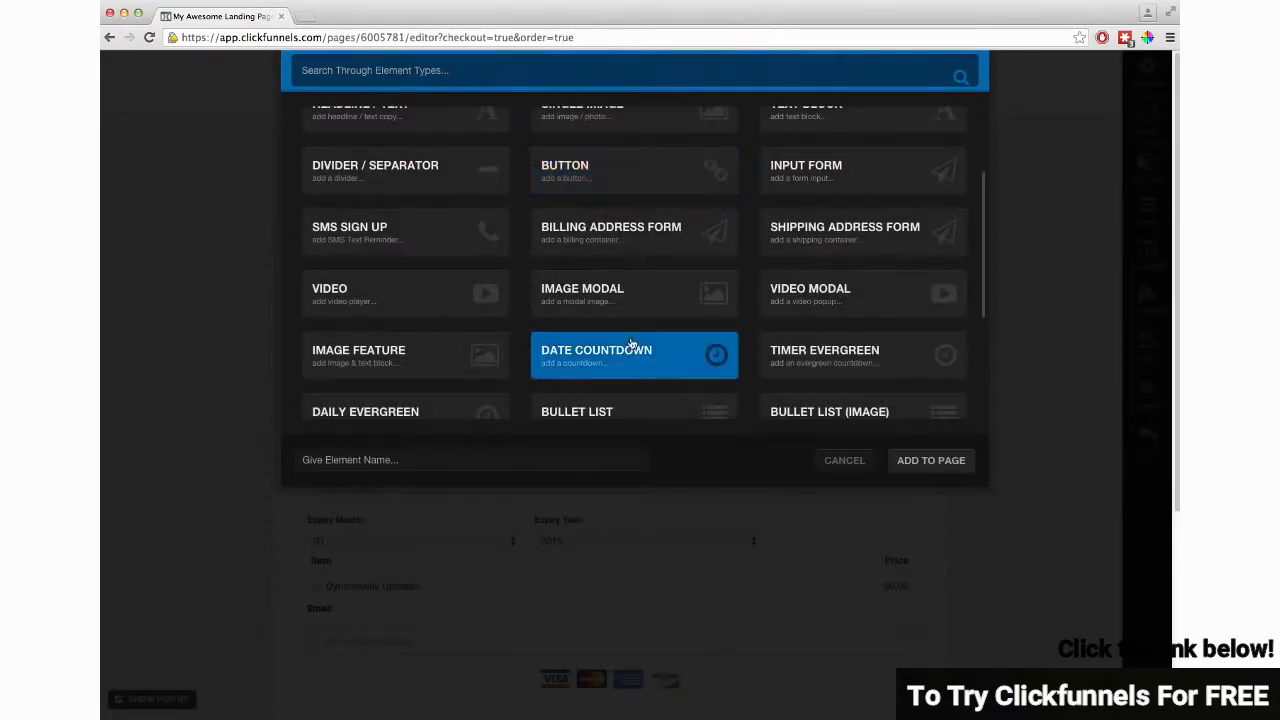
left_click(390, 310)
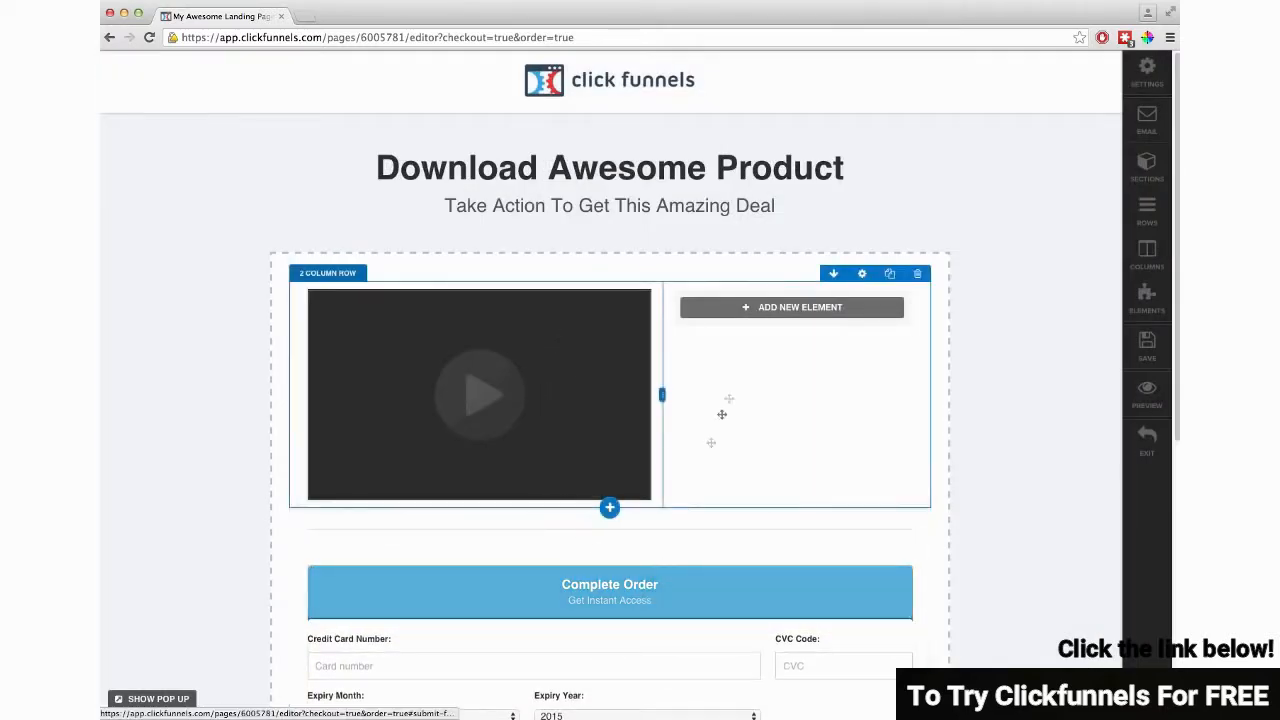
Move the product selector, credit card form, email field, Complete Order button and card logos into the column beside the video.
left_click_drag(722, 414, 782, 323)
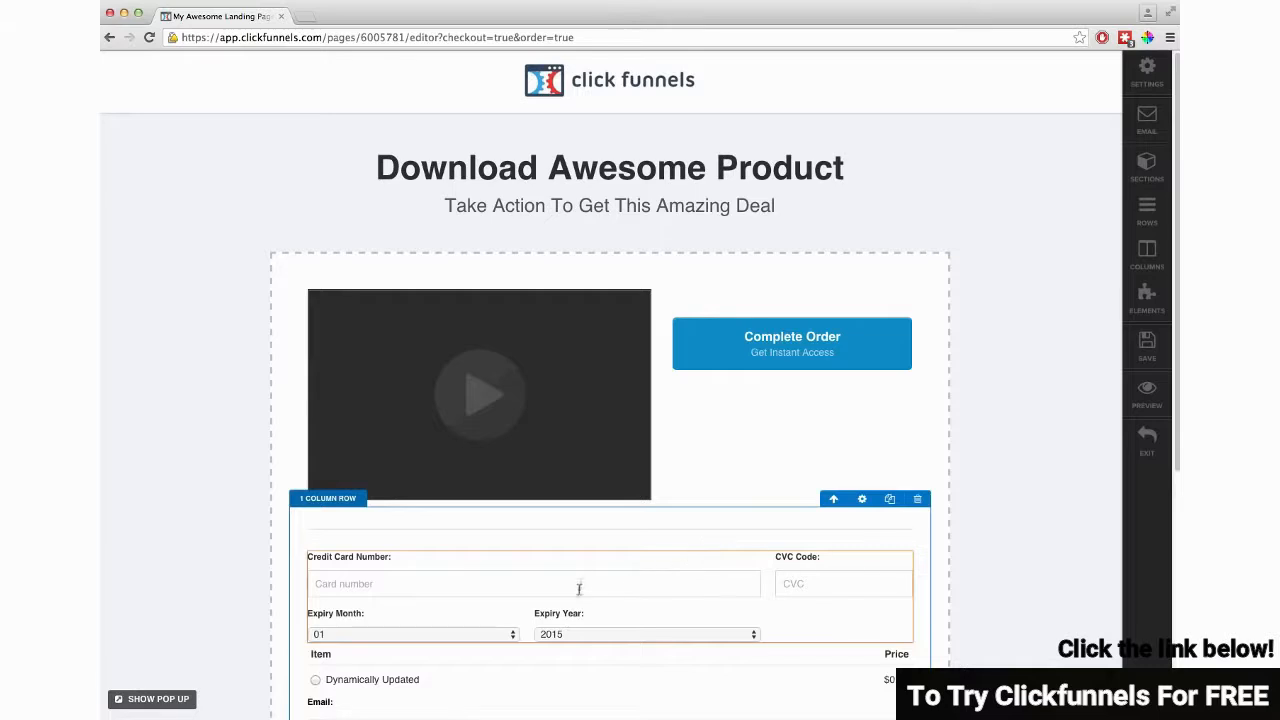
left_click_drag(578, 589, 663, 394)
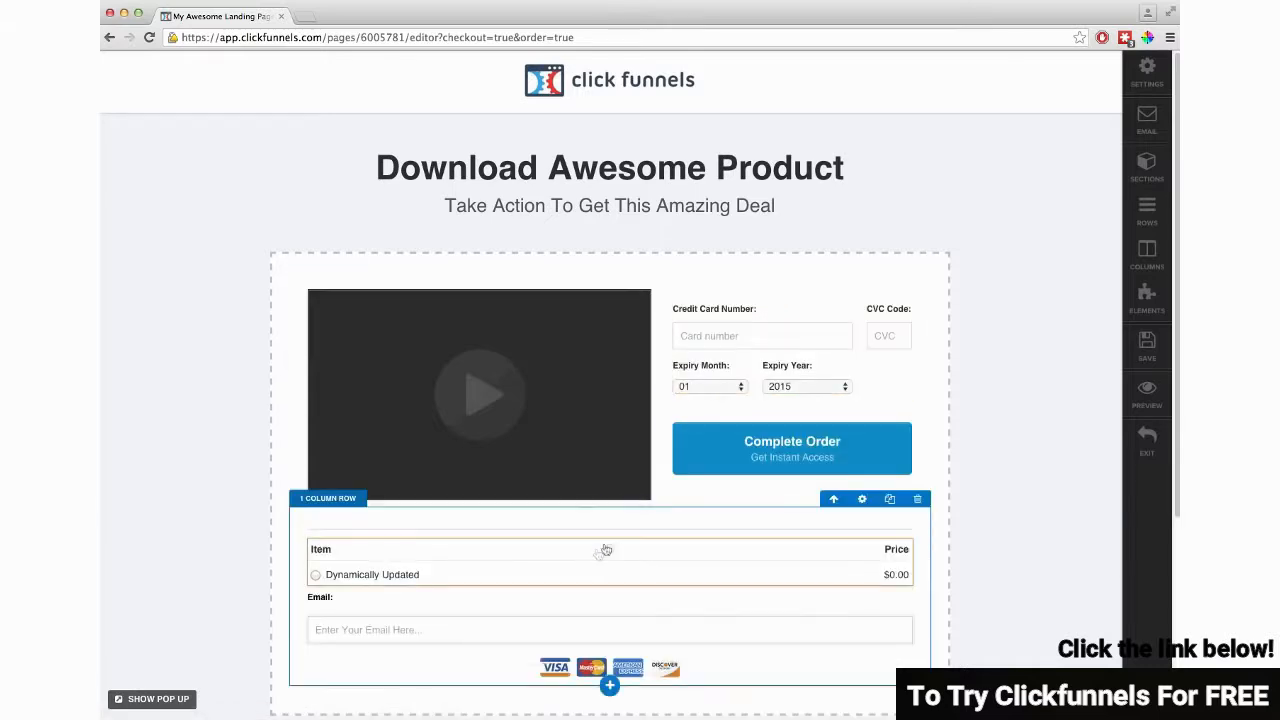
left_click_drag(477, 583, 795, 315)
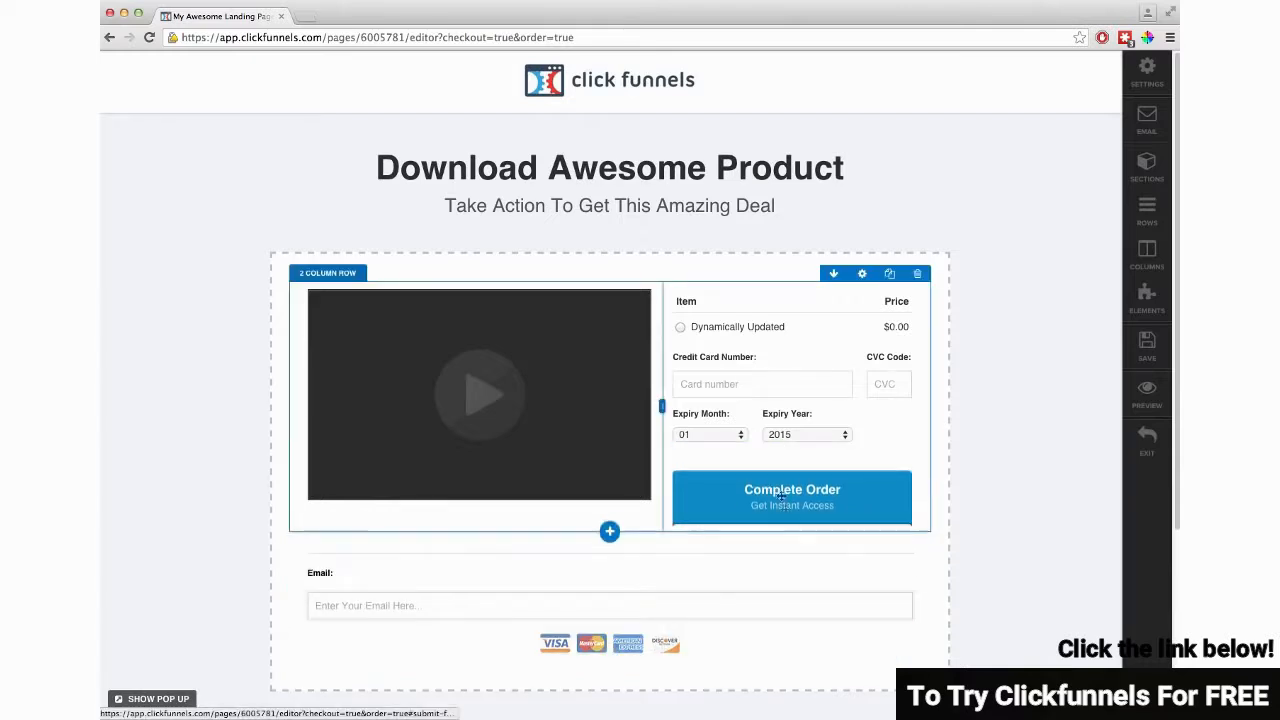
left_click_drag(782, 497, 791, 527)
left_click_drag(520, 650, 666, 458)
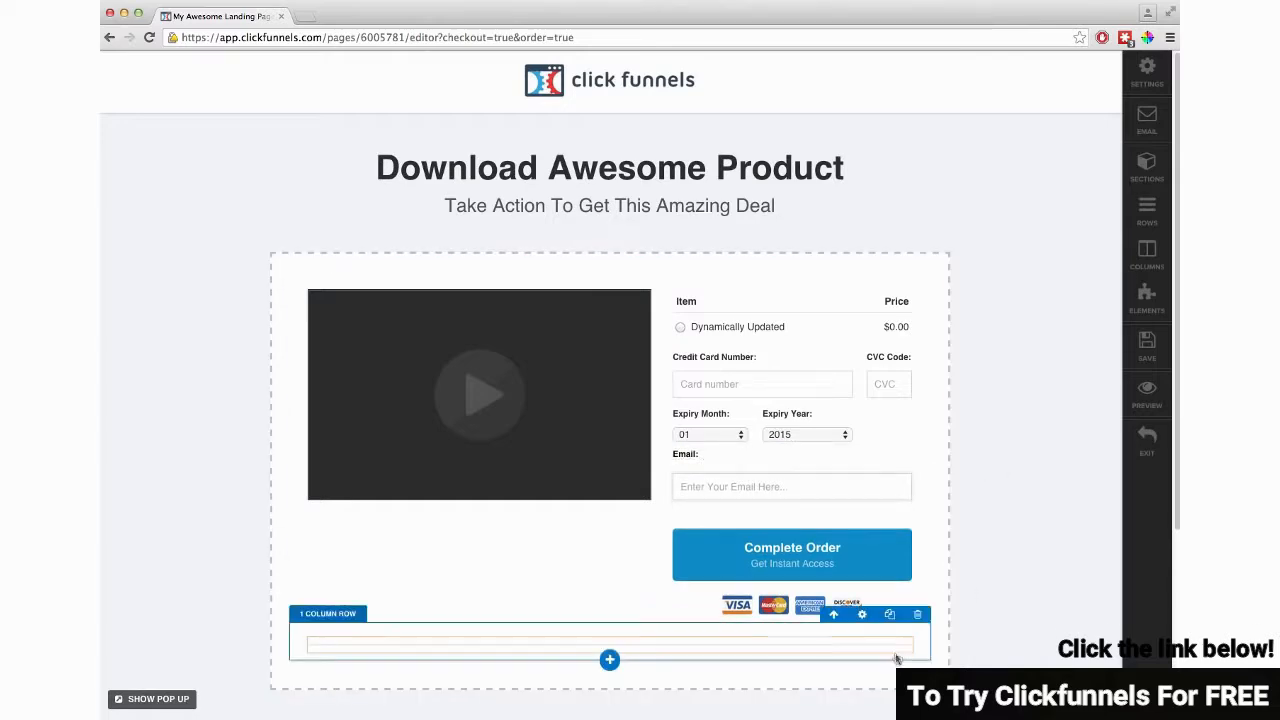
Move the 30 Day Guarantee and Secure Payment blocks from the footer into a new 2 Column Block beneath the order form.
scroll(857, 503, "down", 4)
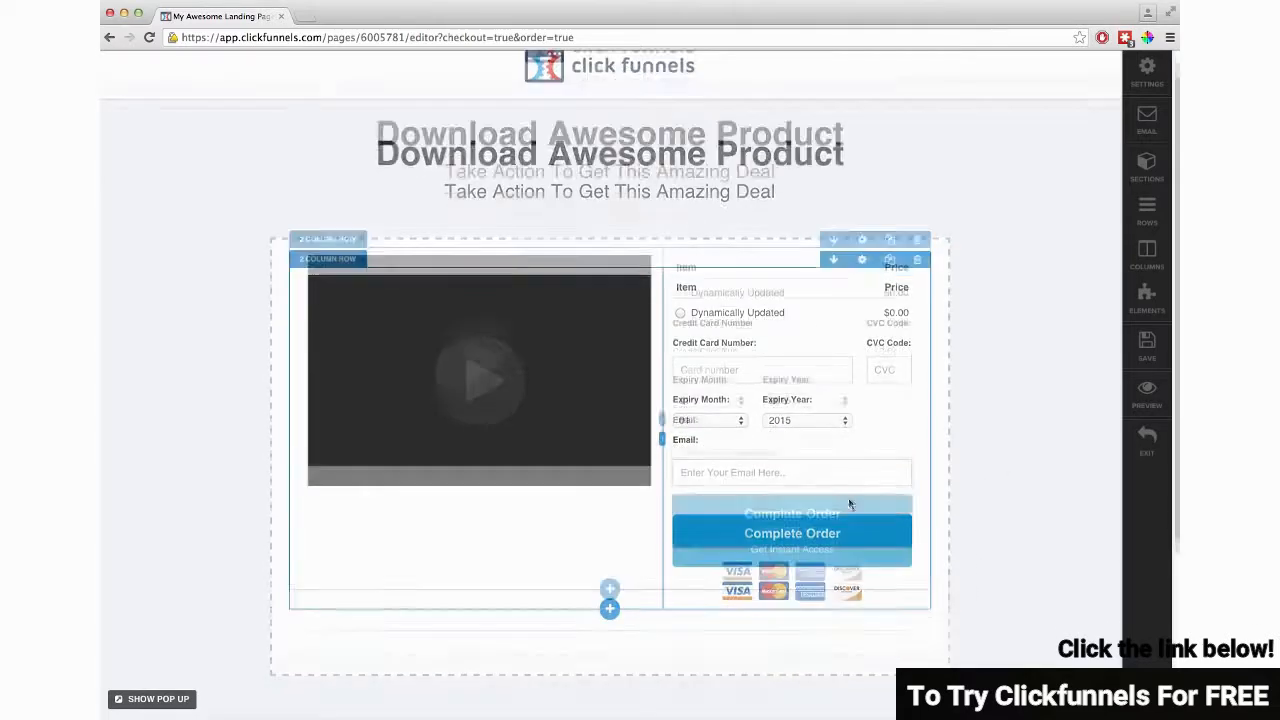
left_click_drag(325, 606, 523, 452)
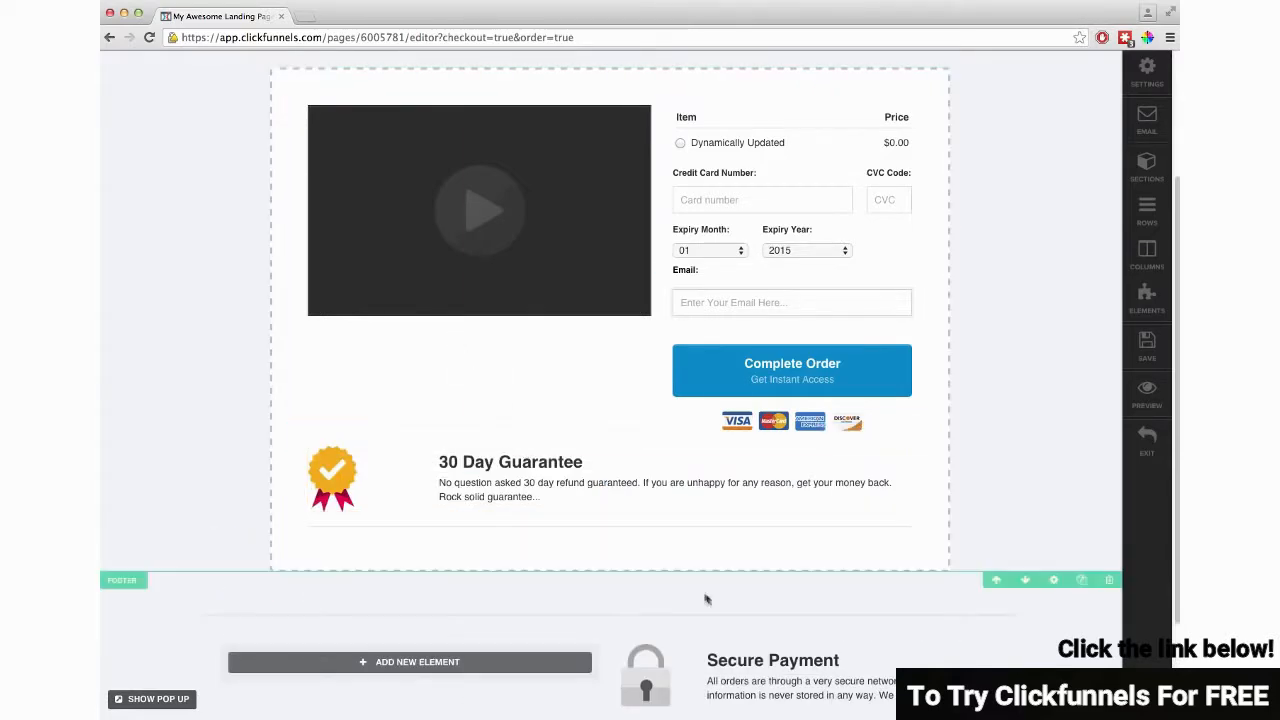
left_click(609, 541)
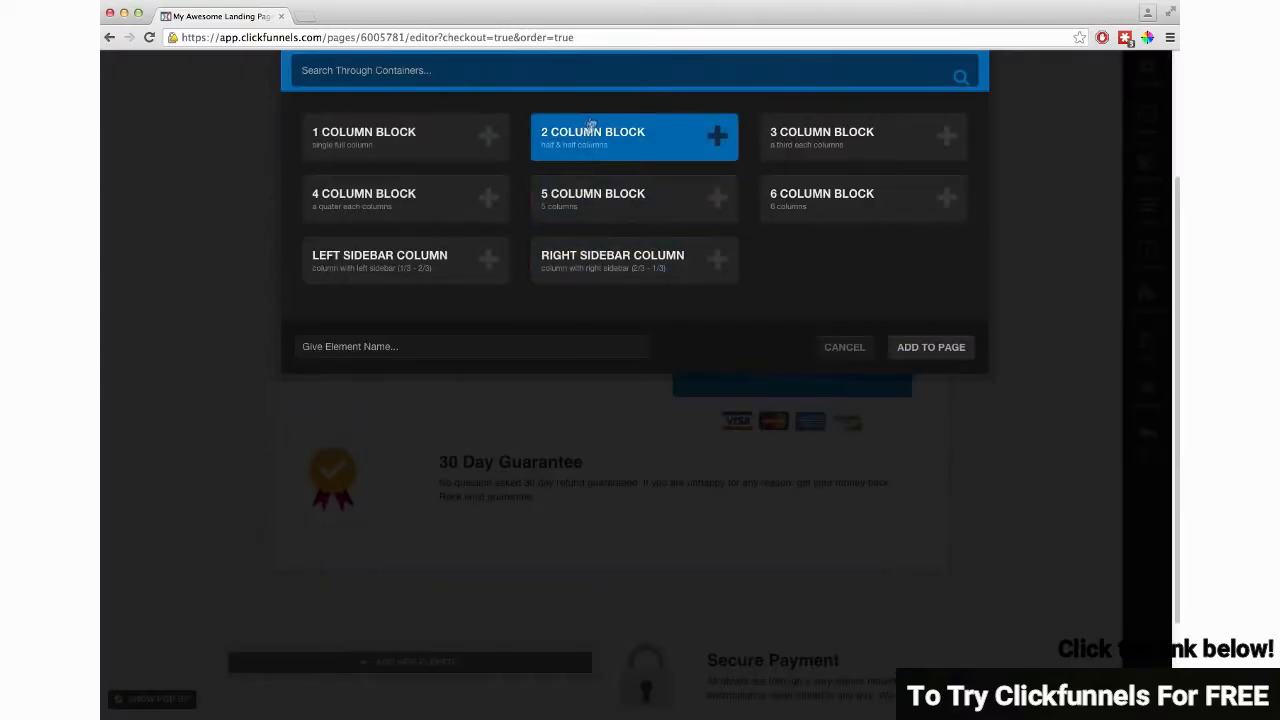
left_click(591, 130)
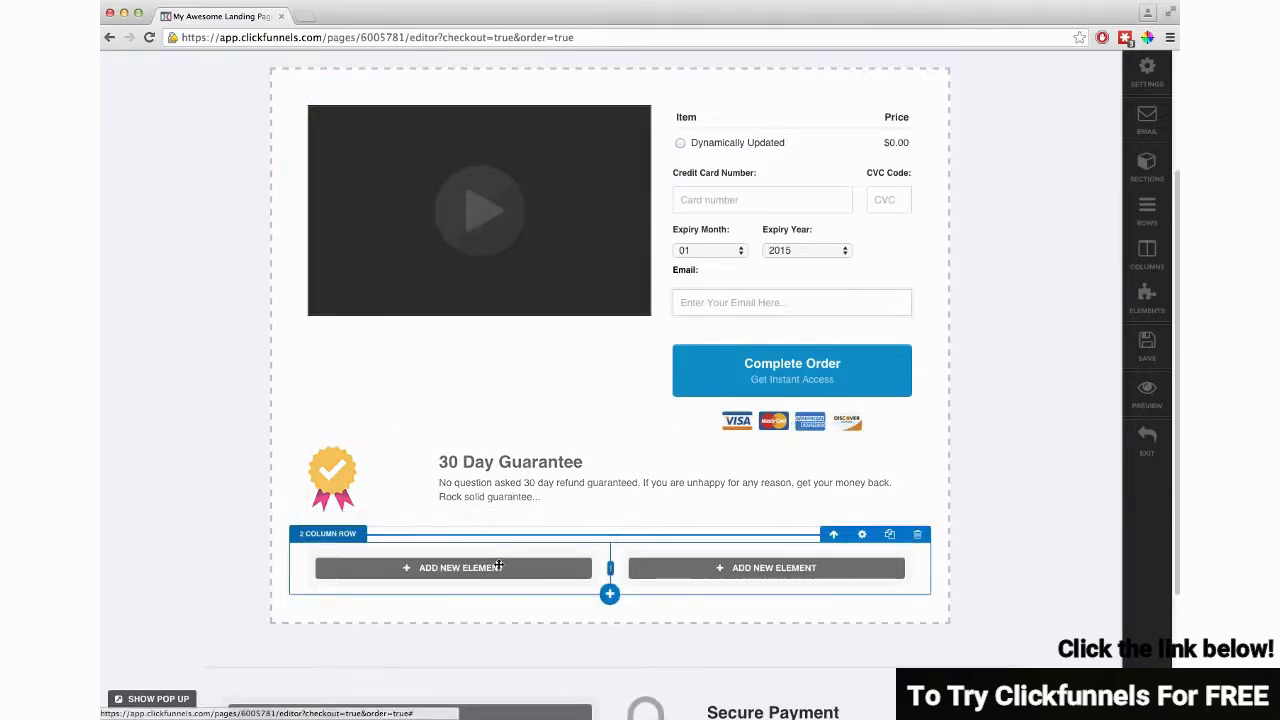
left_click_drag(761, 695, 764, 512)
left_click(995, 627)
scroll(814, 423, "down", 1)
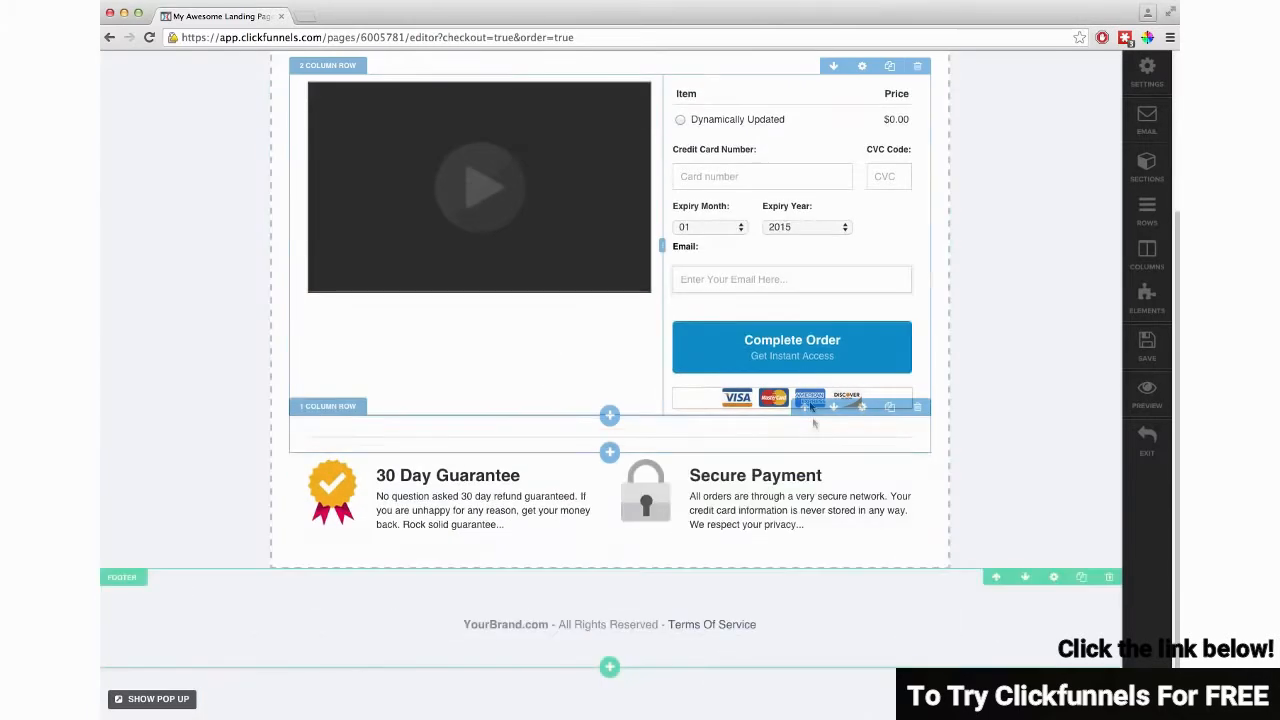
Add a Daily Evergreen countdown element beneath the video in the left column.
scroll(780, 415, "up", 3)
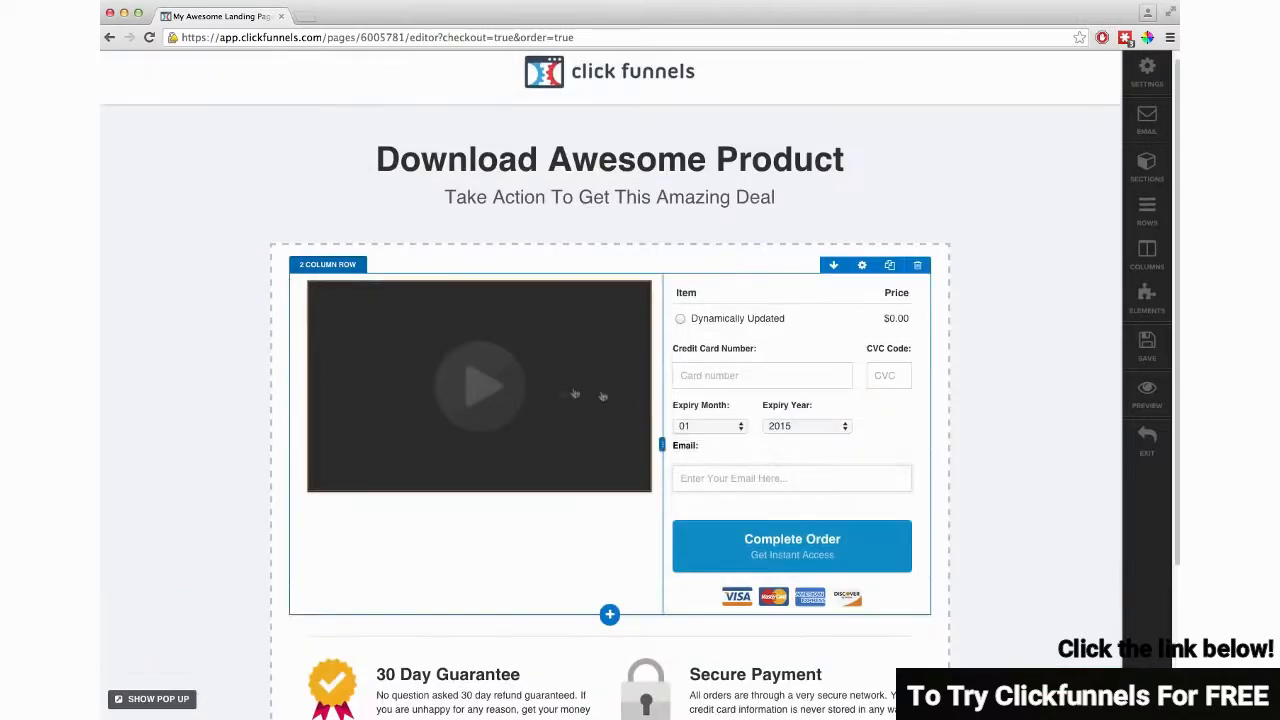
left_click(479, 494)
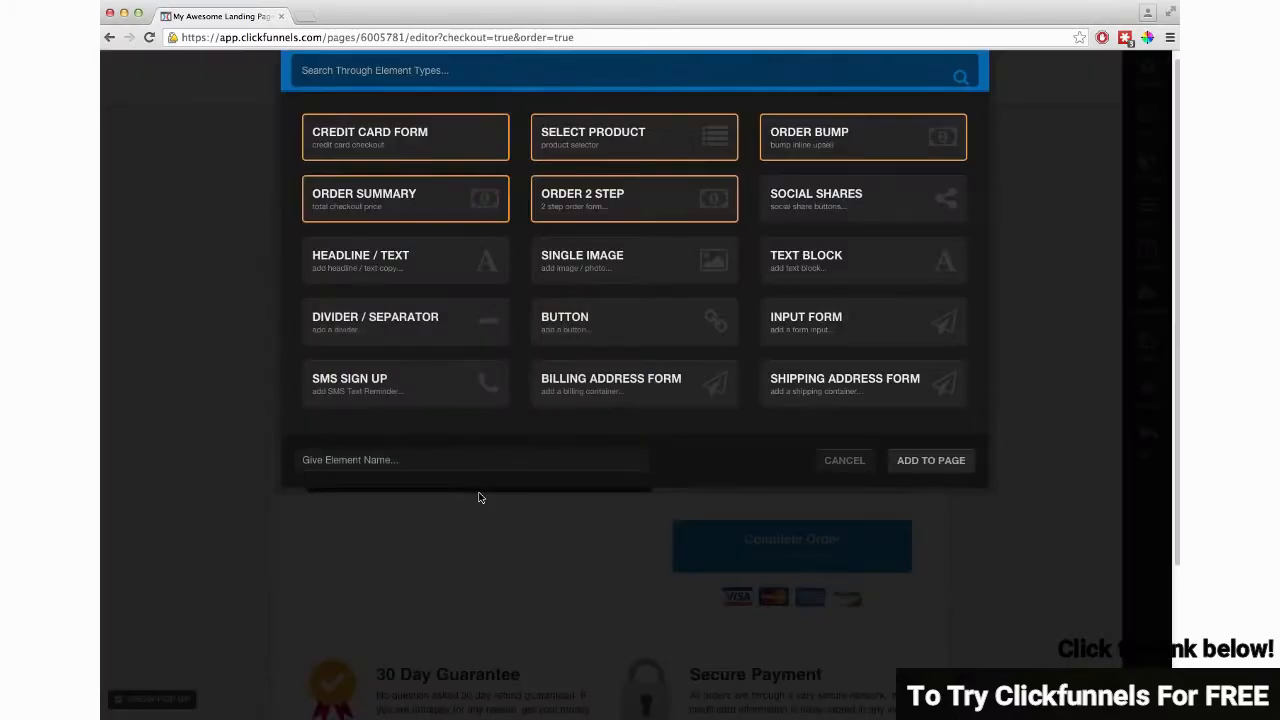
scroll(476, 298, "down", 5)
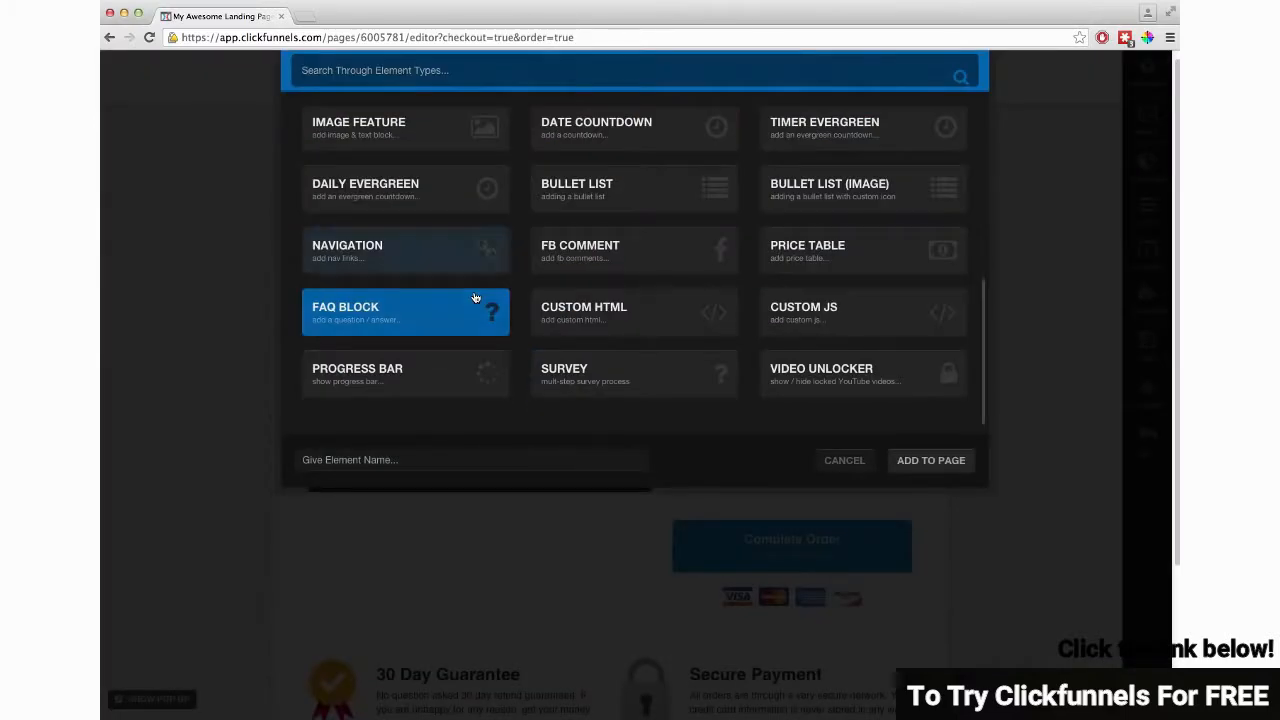
left_click(410, 188)
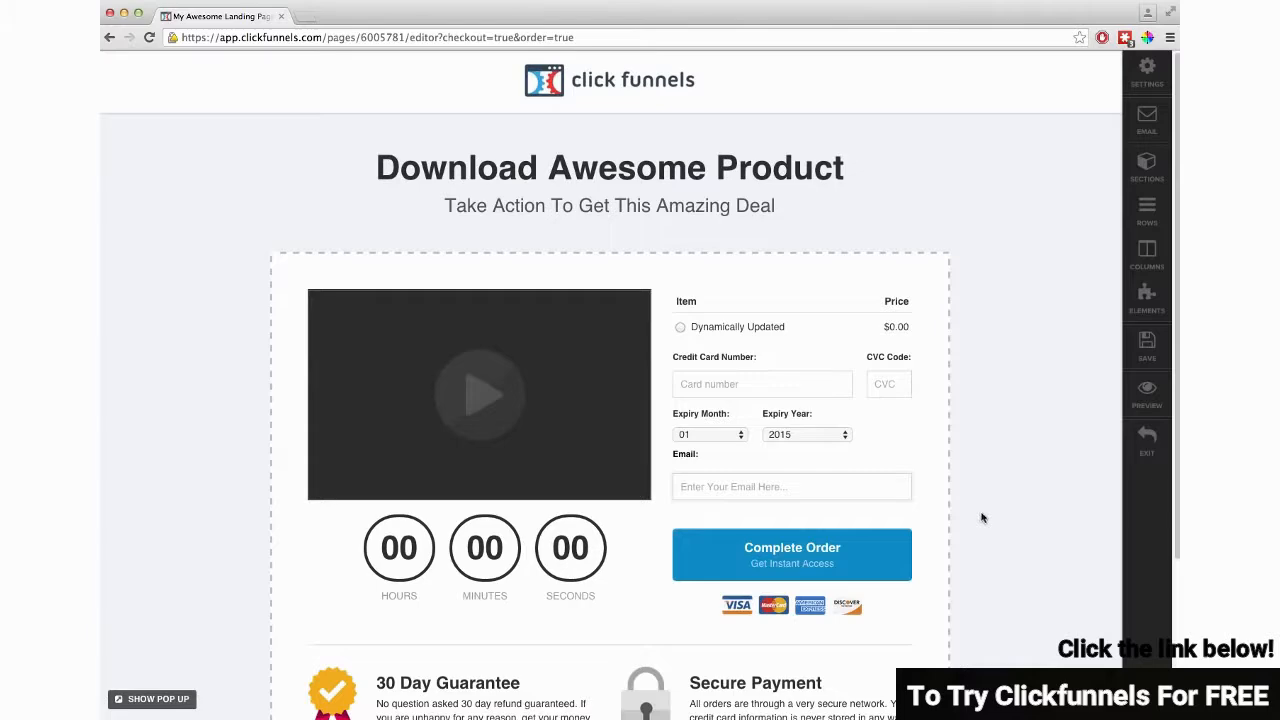
Add a Progress Bar element in a new one-column row and move that row above the video and order form.
scroll(981, 517, "down", 3)
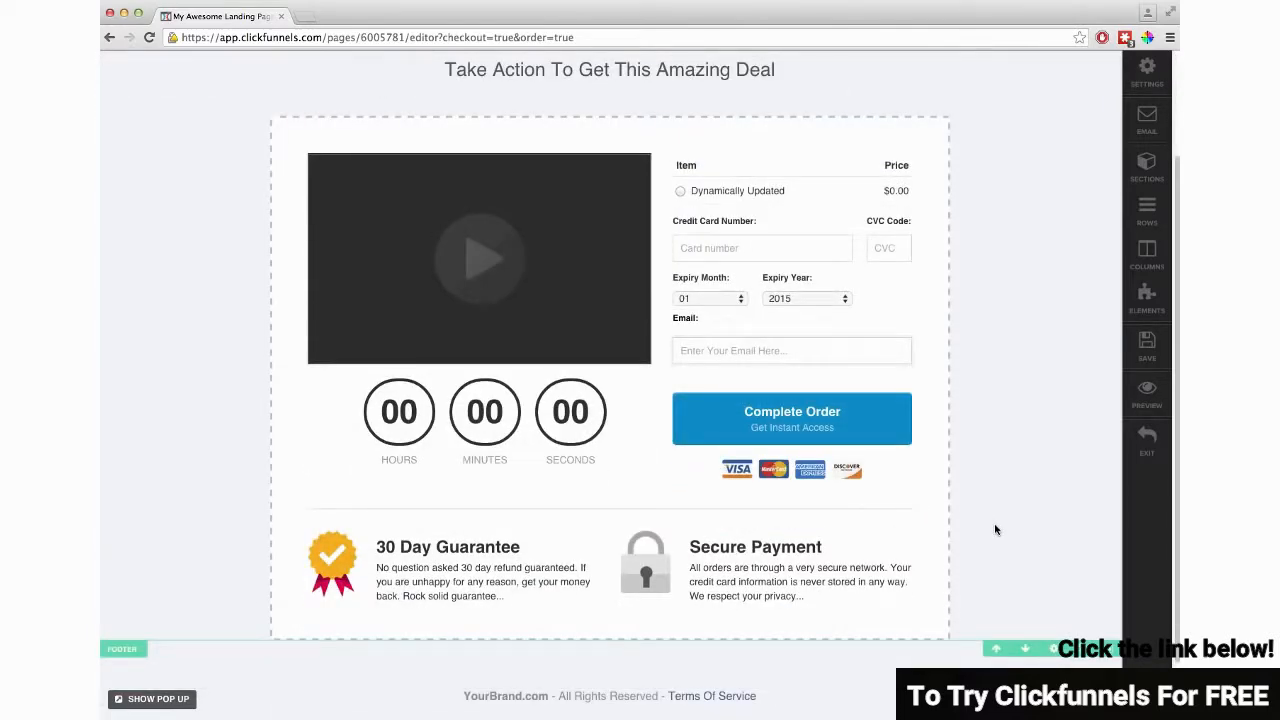
scroll(995, 530, "up", 3)
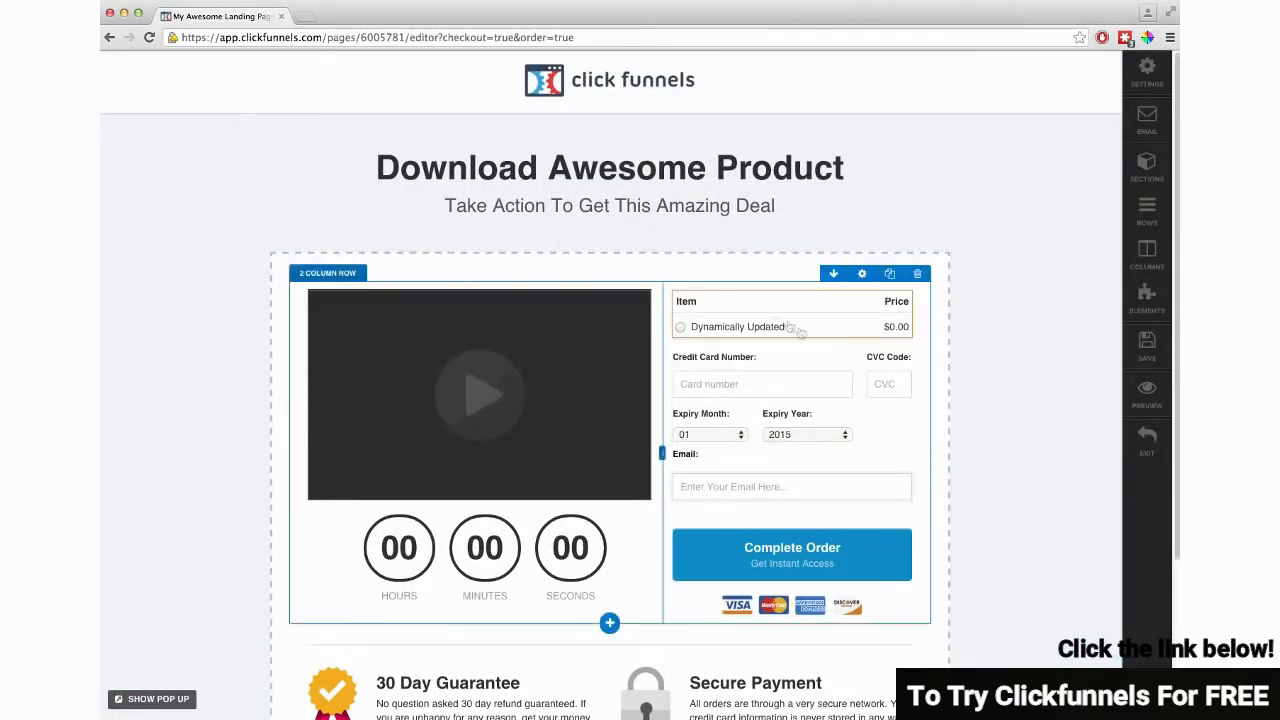
left_click(611, 622)
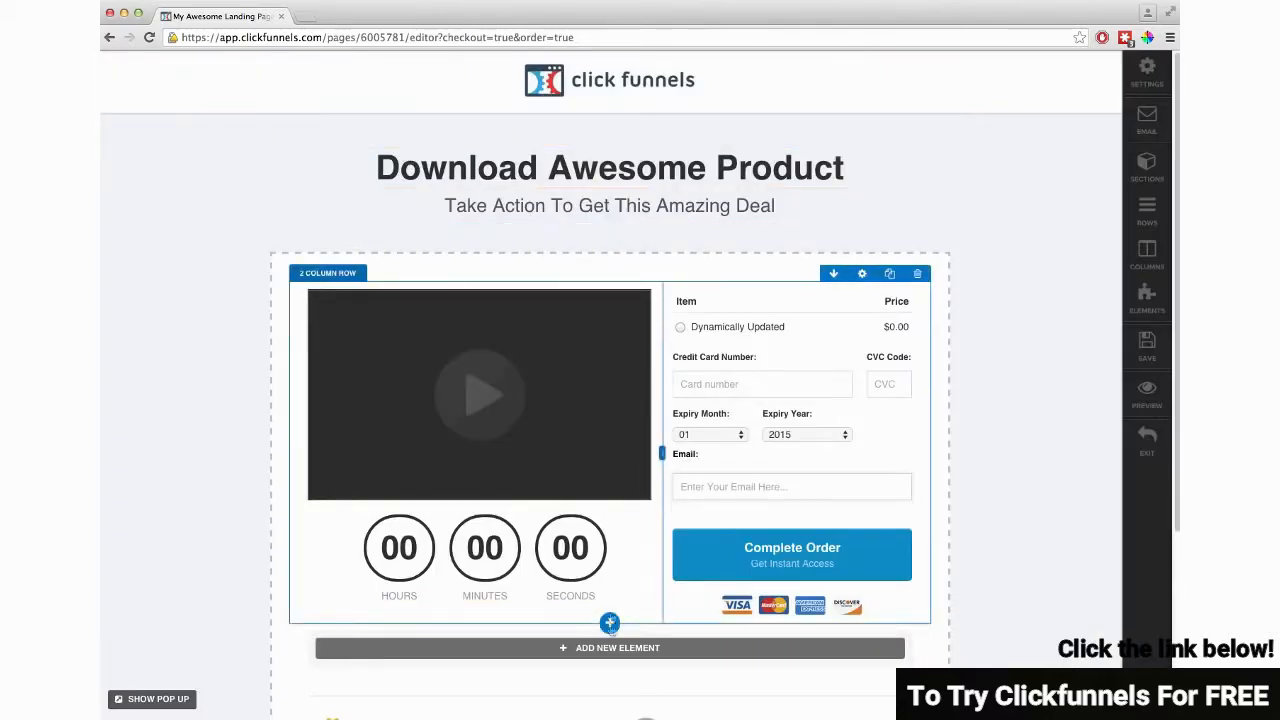
left_click(612, 648)
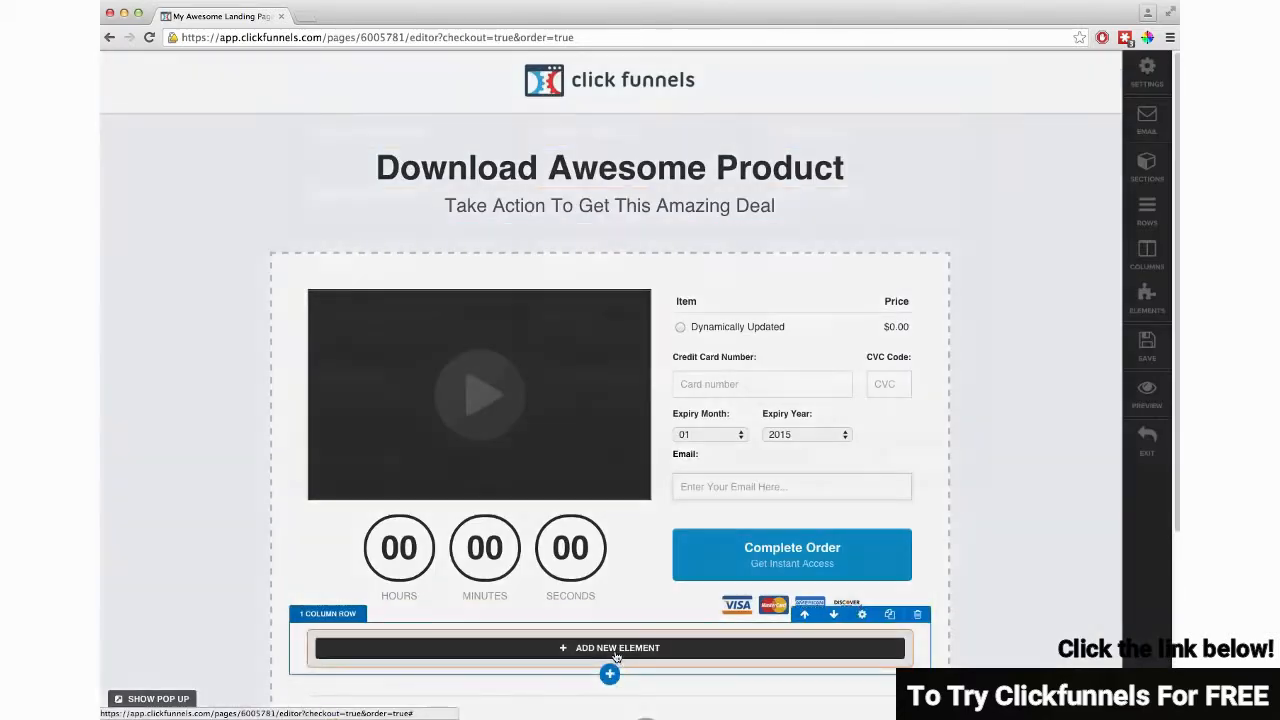
scroll(565, 315, "down", 5)
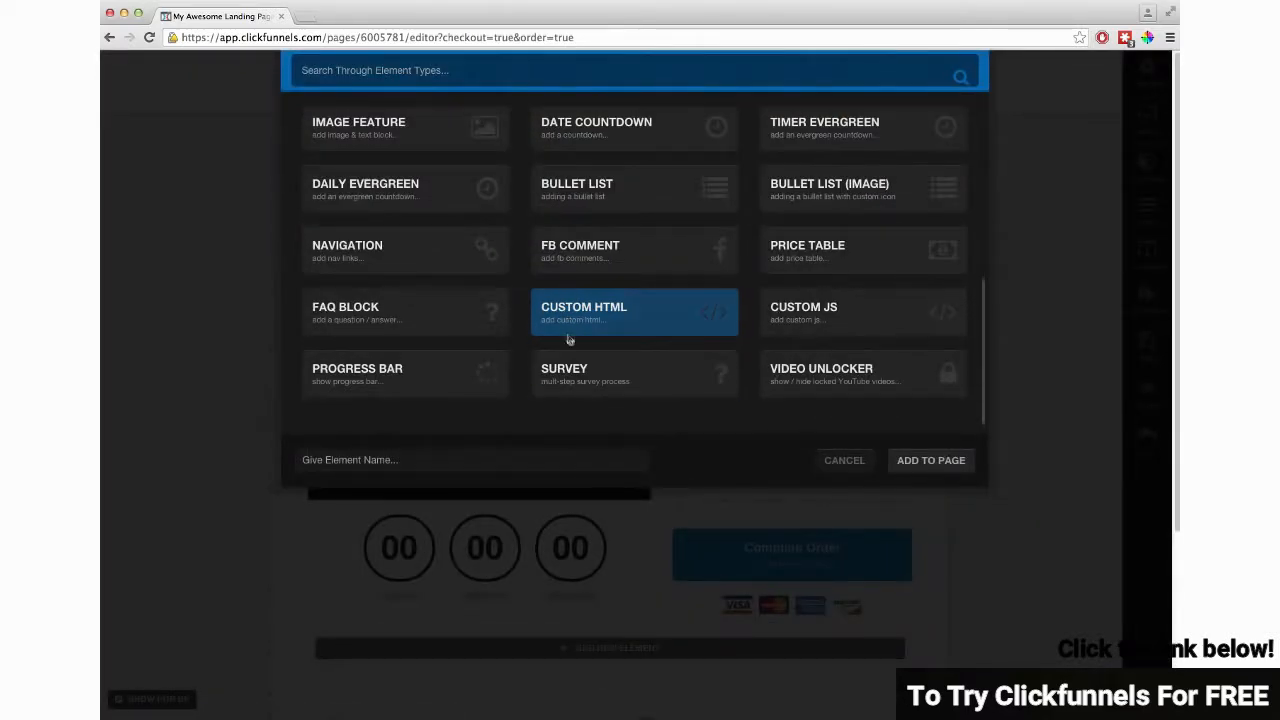
left_click(415, 374)
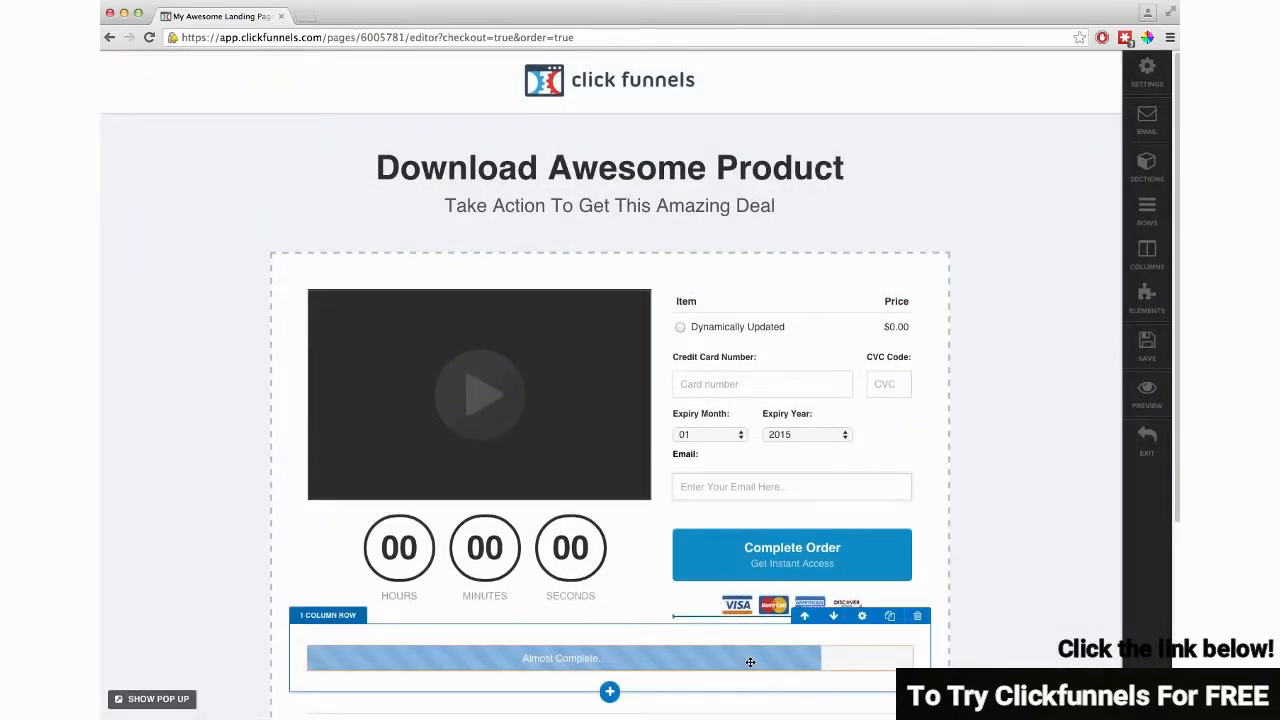
left_click(804, 615)
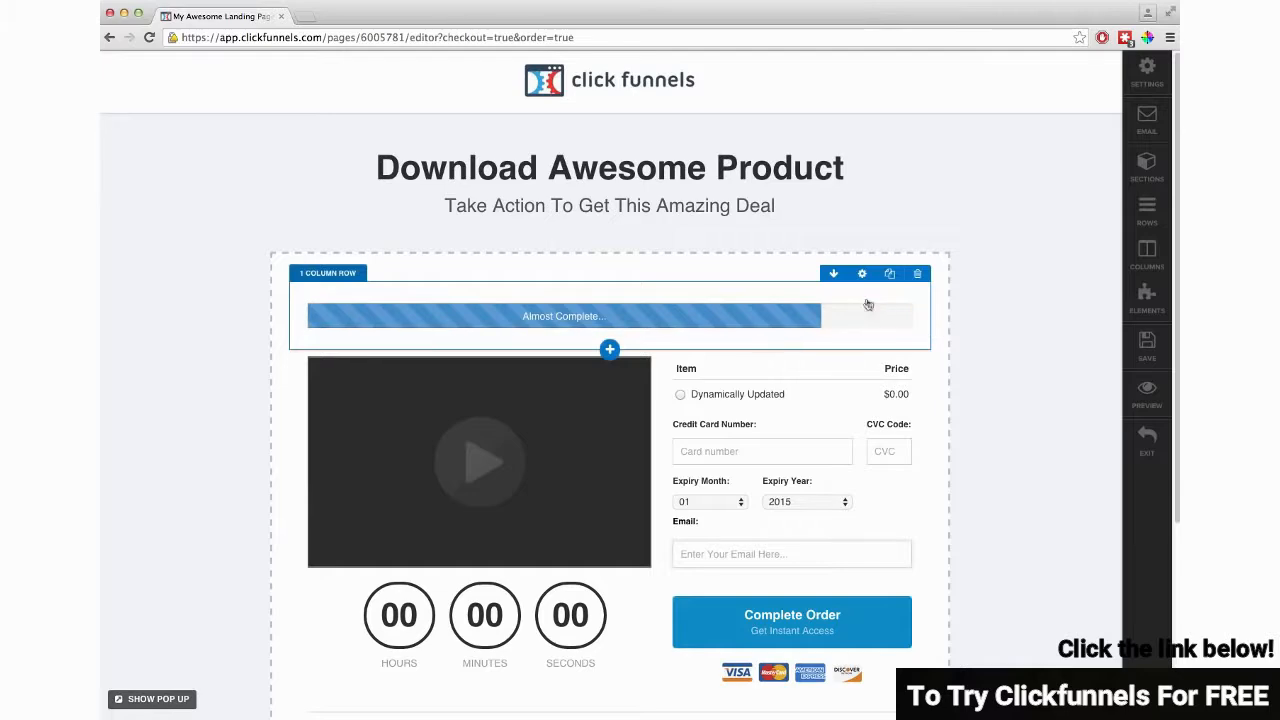
Reduce the top margin of the progress bar above the video.
left_click(898, 316)
left_click(776, 236)
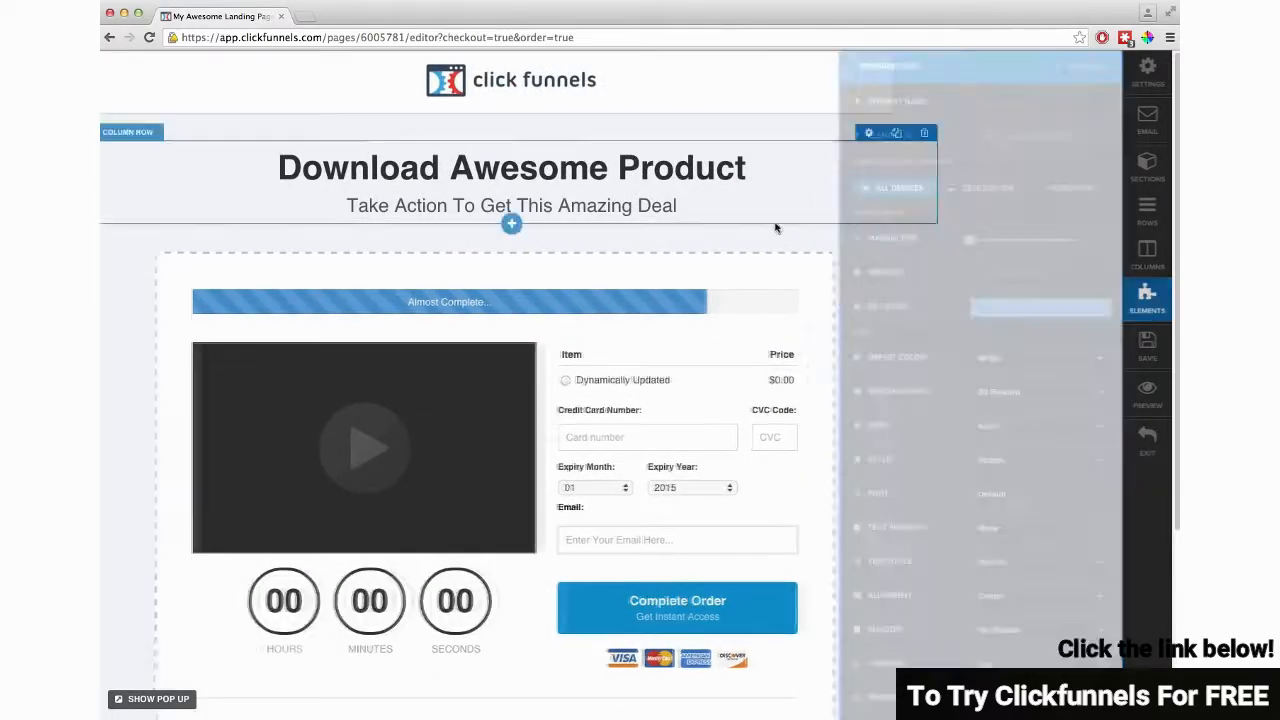
left_click_drag(792, 263, 780, 232)
left_click_drag(817, 356, 816, 352)
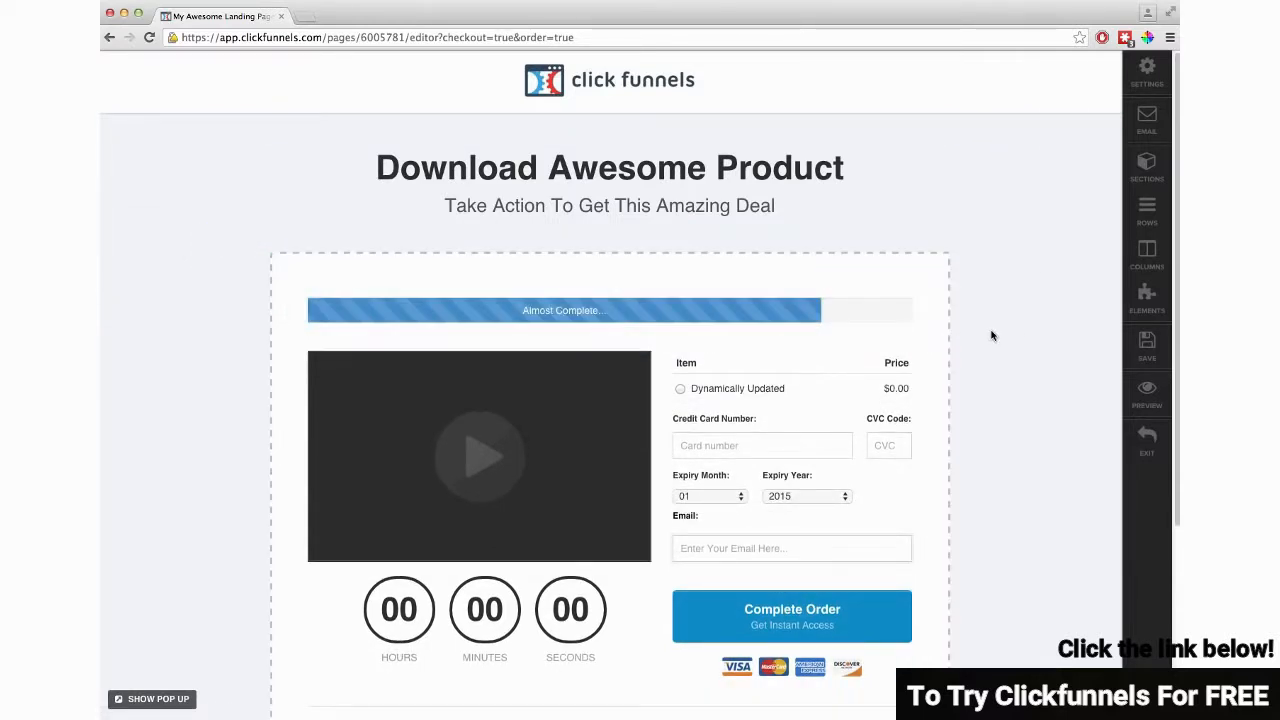
Preview the finished order form page and look over its whole layout.
scroll(1050, 411, "down", 2)
scroll(1050, 411, "down", 3)
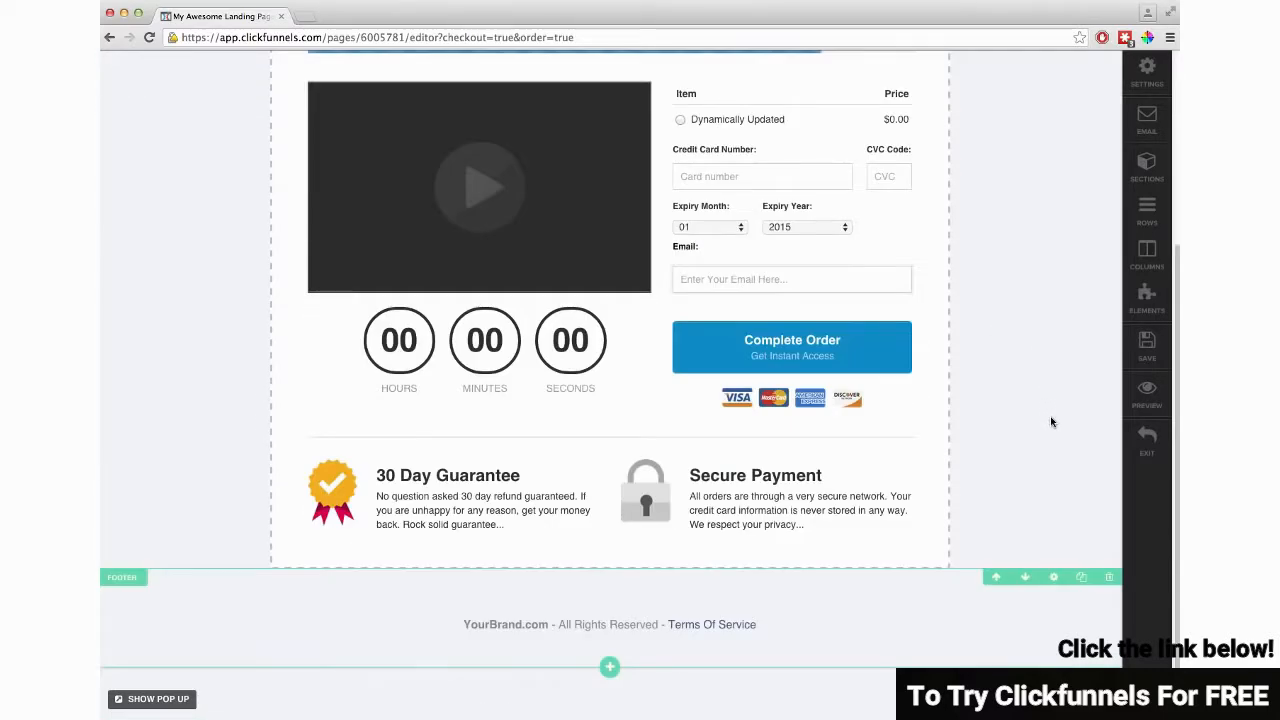
scroll(1049, 414, "up", 5)
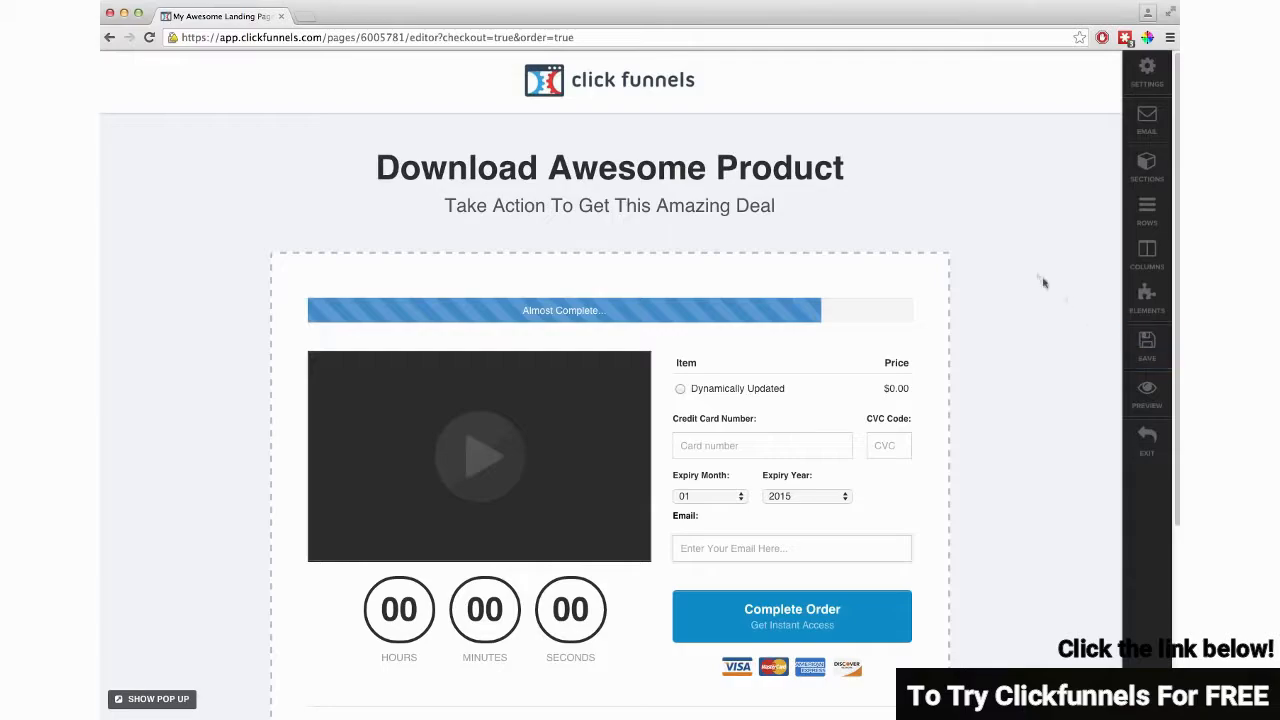
scroll(1031, 357, "down", 1)
left_click(1131, 393)
scroll(1121, 389, "down", 3)
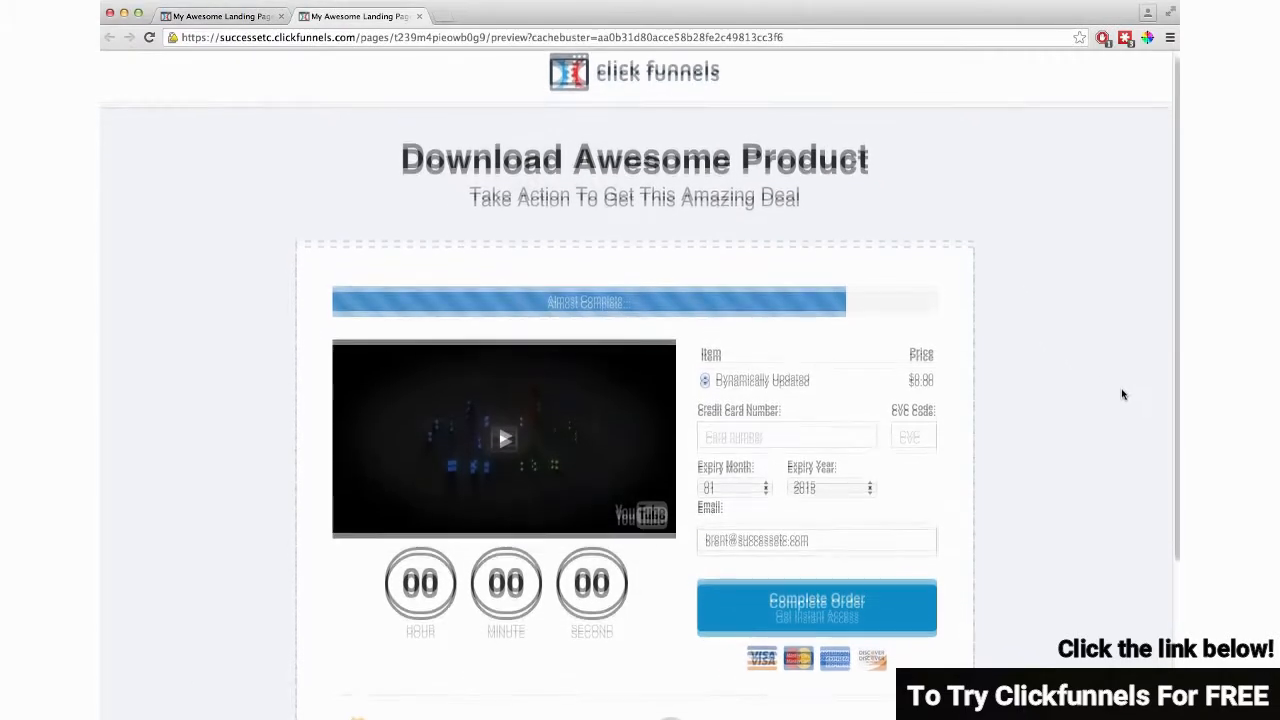
scroll(1121, 398, "up", 3)
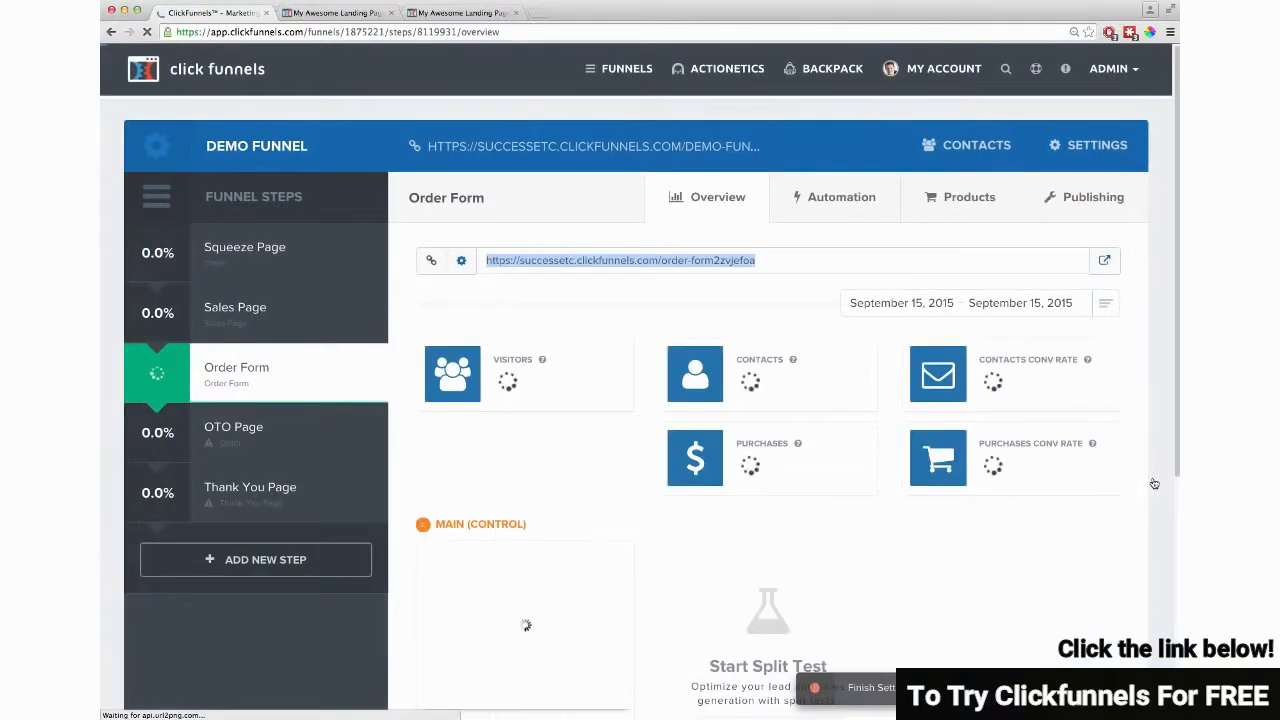
Assign the OTO Page 2 one-click upsell template from the sales templates to the OTO Page funnel step.
left_click(250, 430)
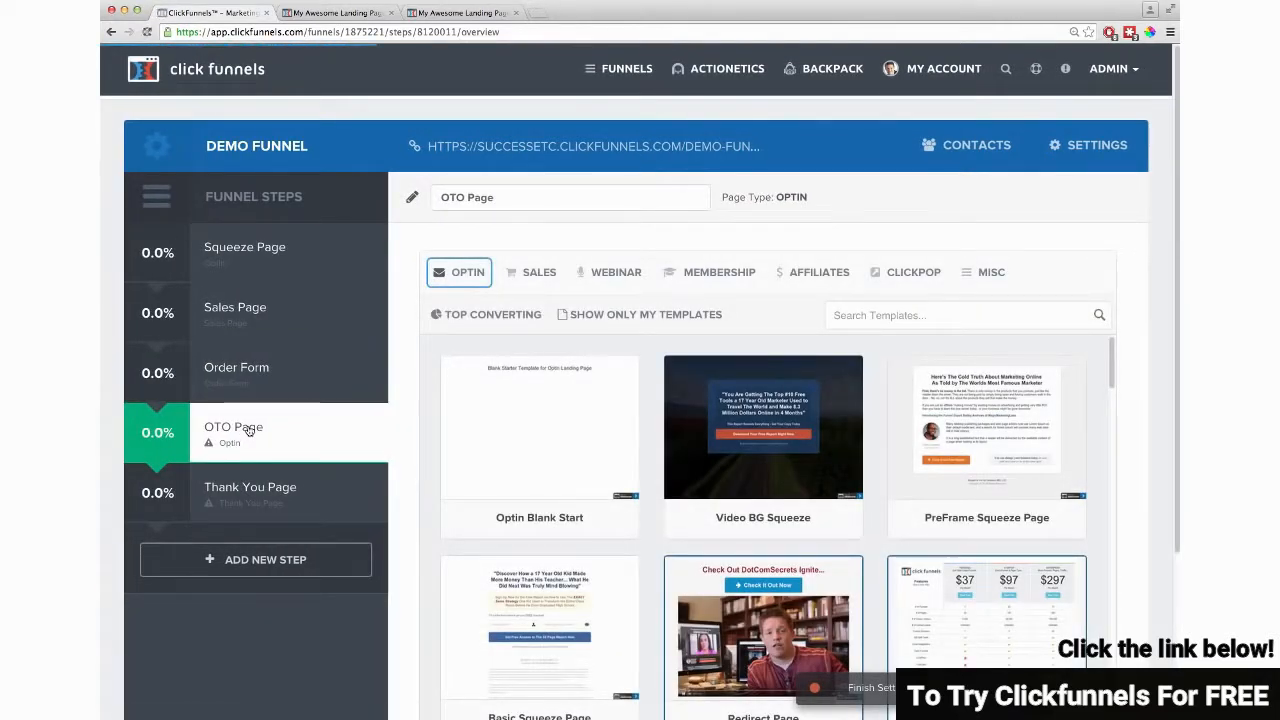
left_click(539, 272)
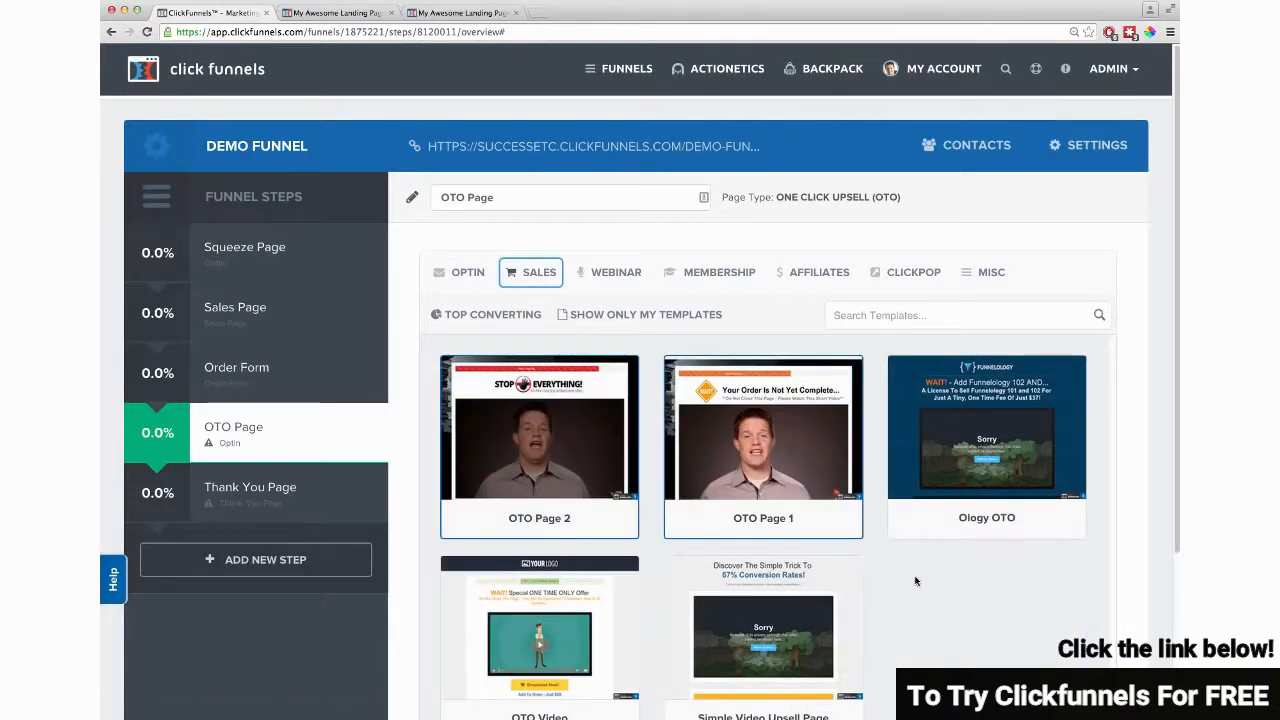
mouse_move(562, 428)
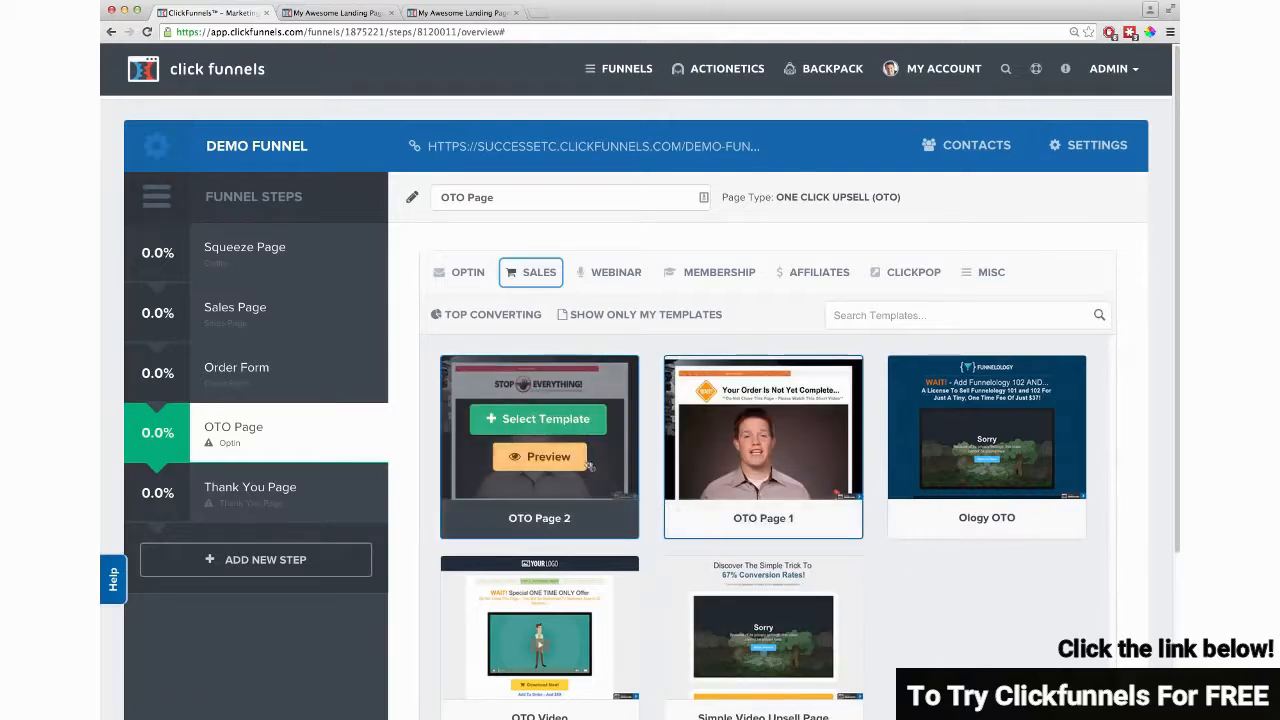
left_click(551, 421)
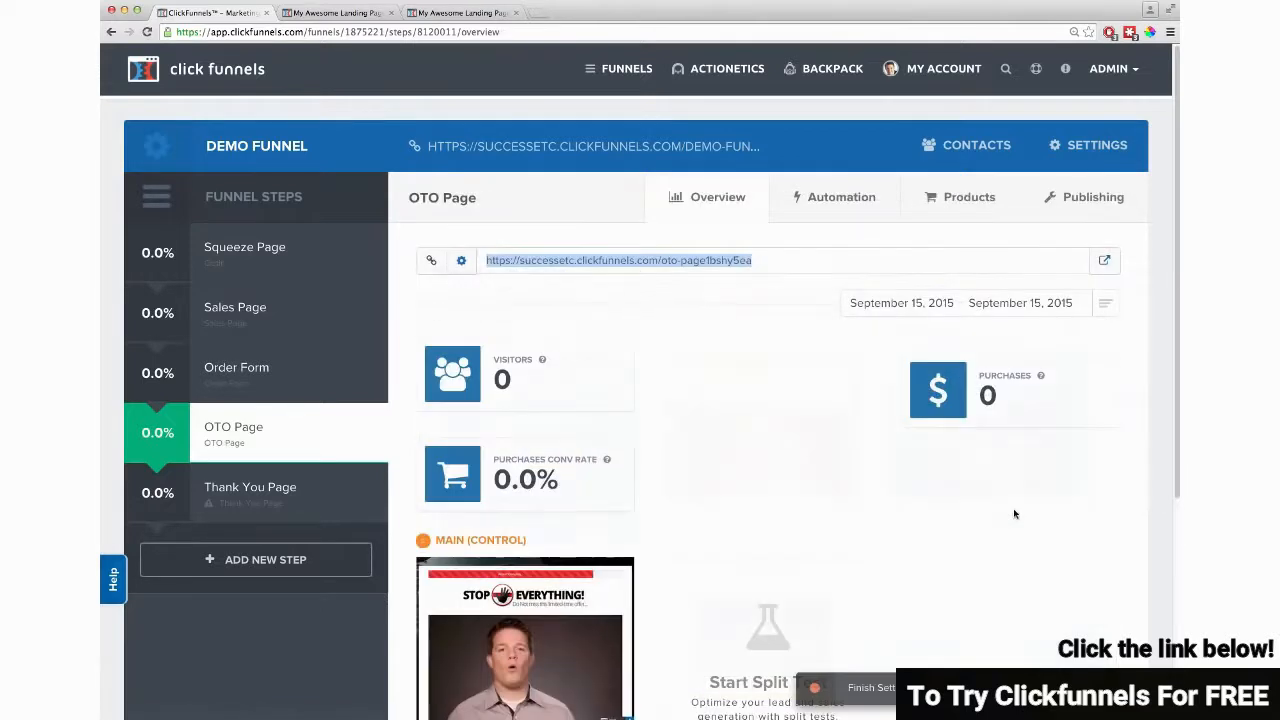
Assign the Download Clean Dotted thank-you template to the Thank You Page step and return to the Squeeze Page overview.
left_click(252, 487)
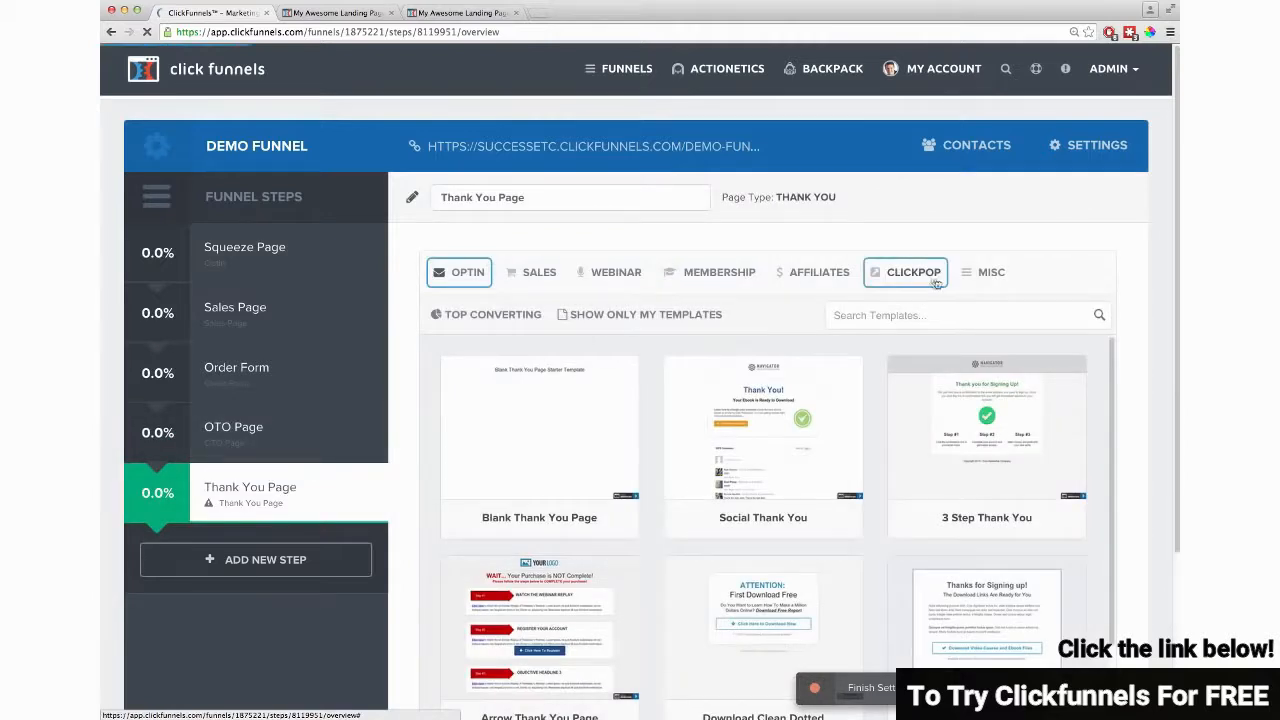
left_click(981, 279)
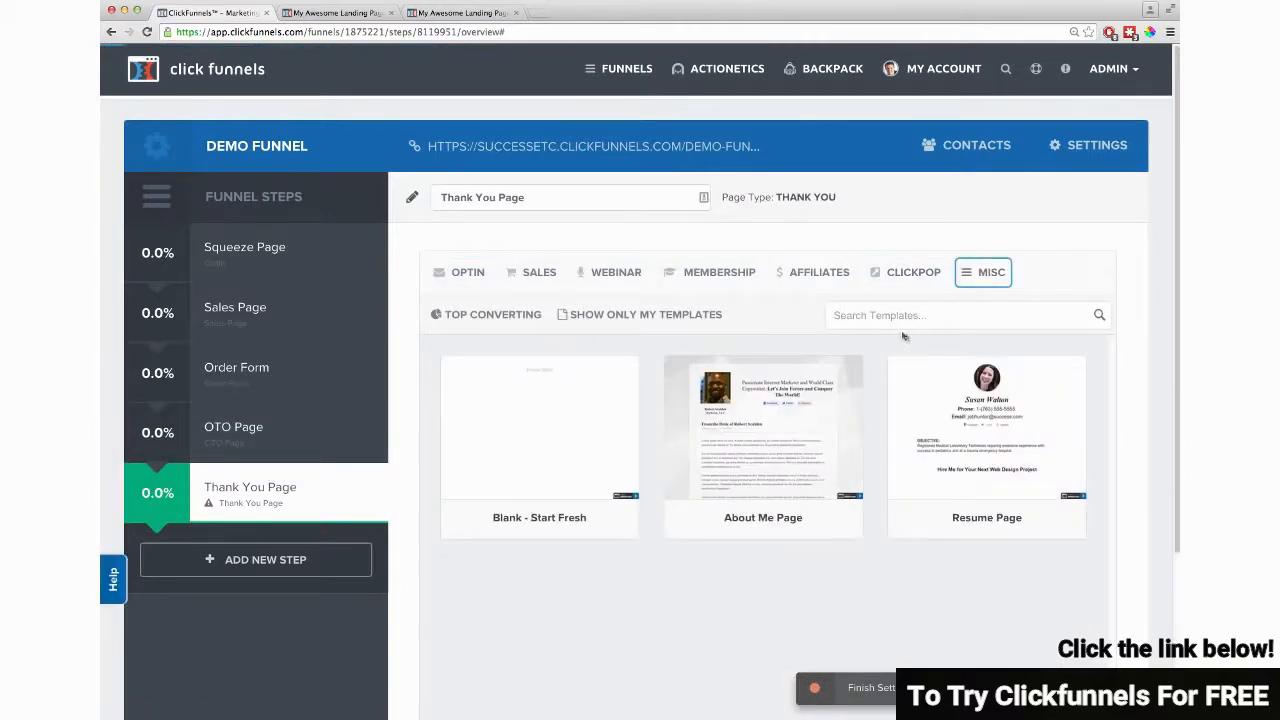
mouse_move(476, 272)
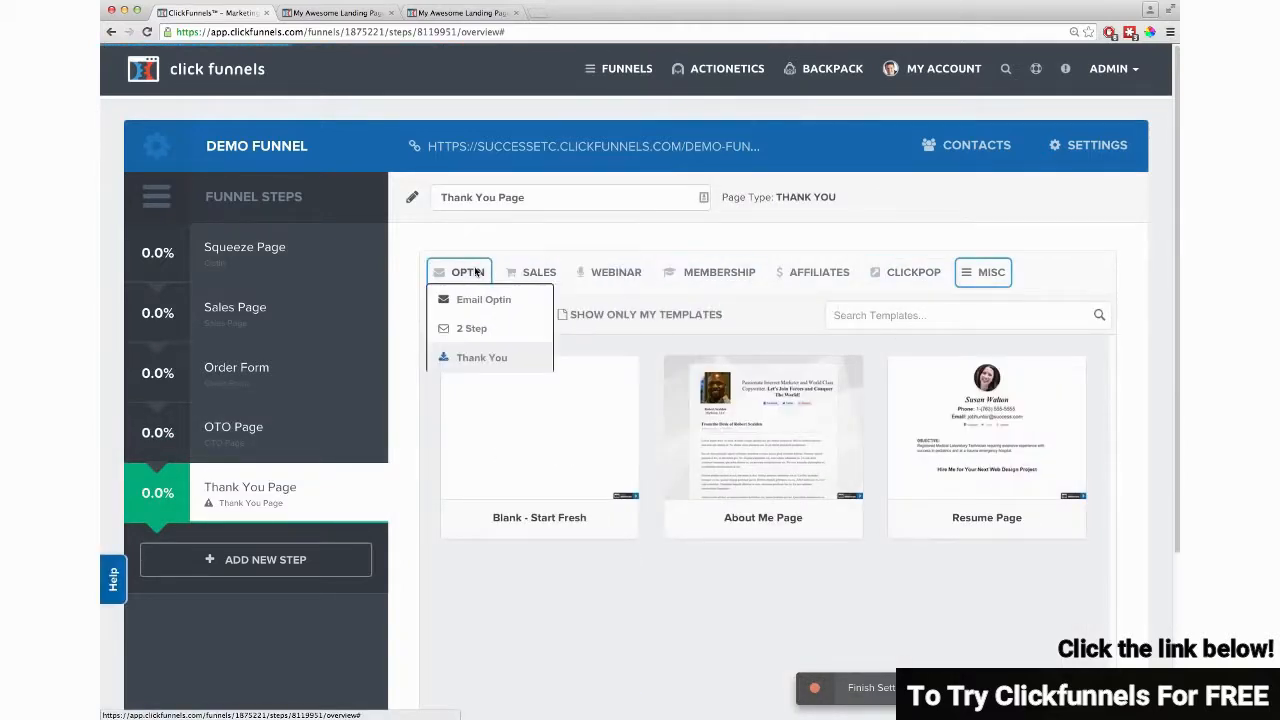
left_click(470, 357)
scroll(613, 474, "down", 1)
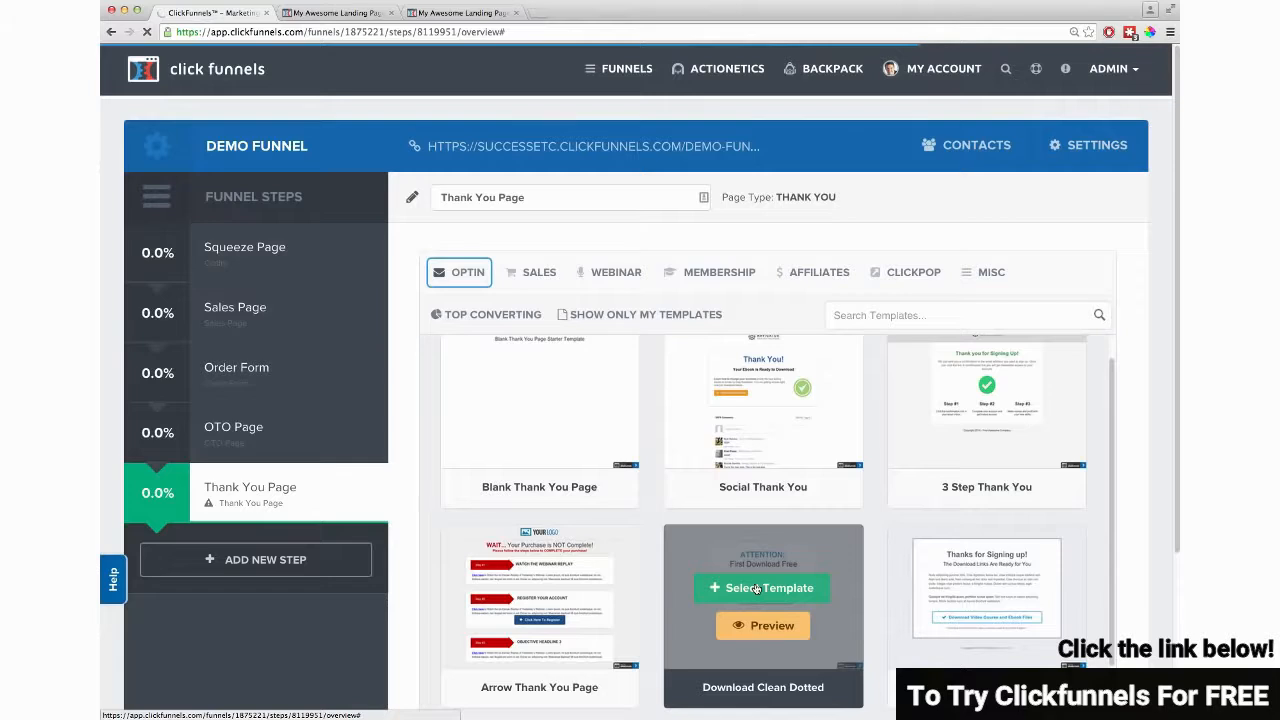
left_click(287, 247)
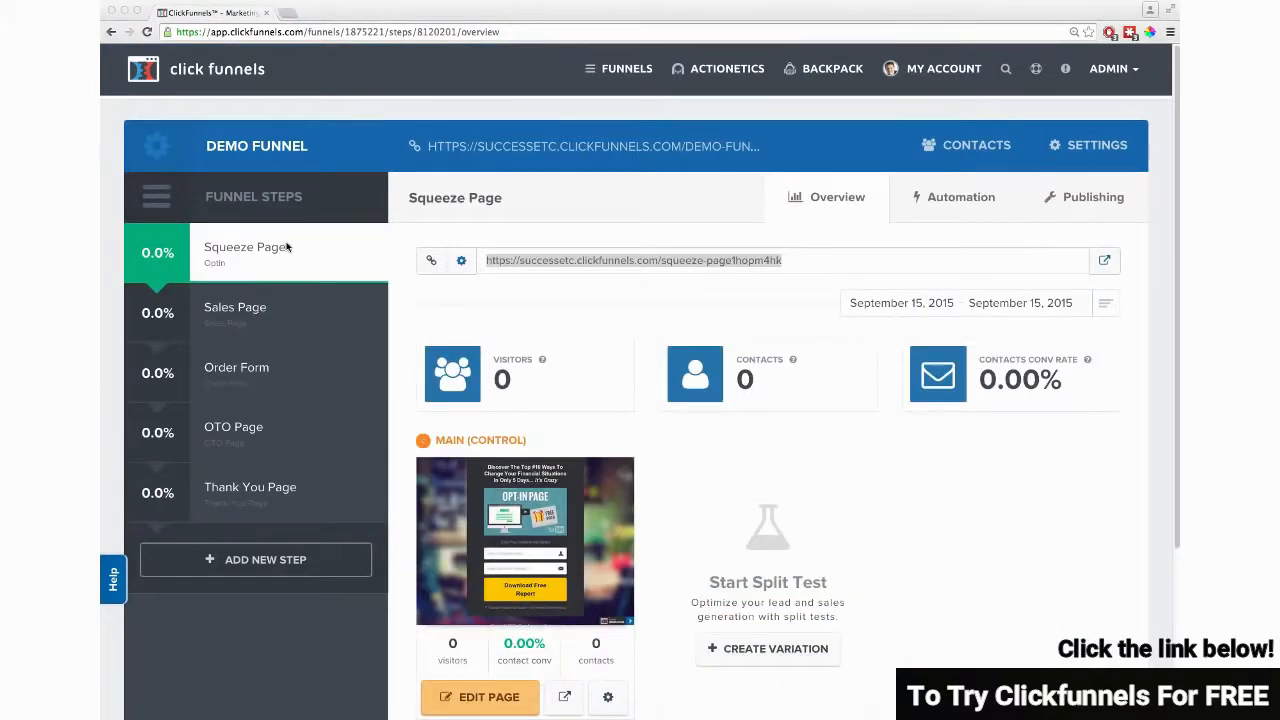